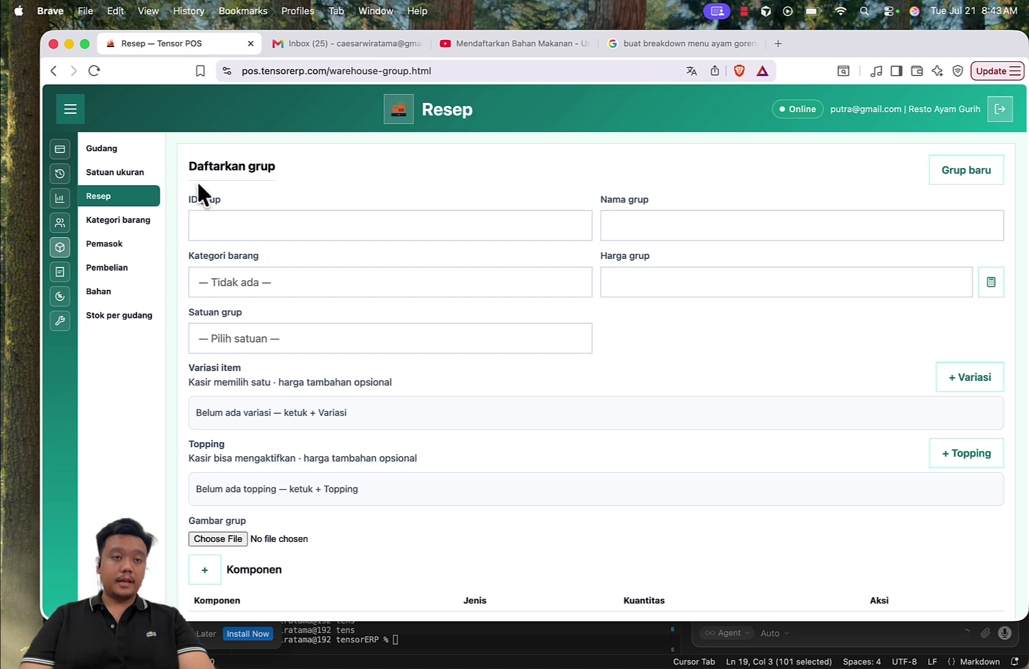
# Go to the Satuan ukuran page and enter gram as both name and code of a new unit.
pyautogui.click(117, 174)
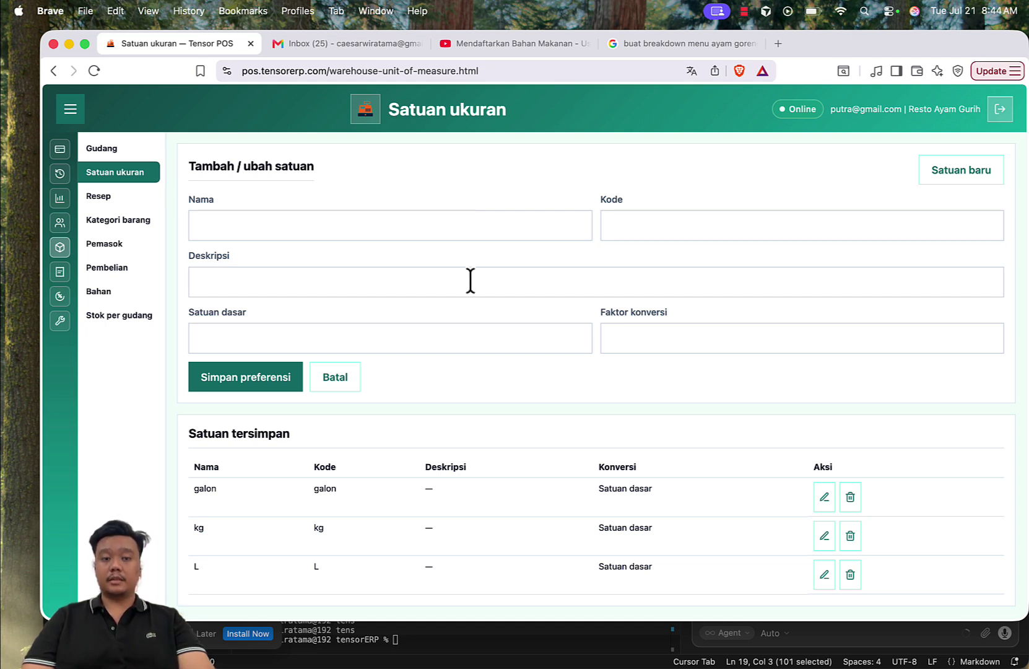
pyautogui.click(450, 224)
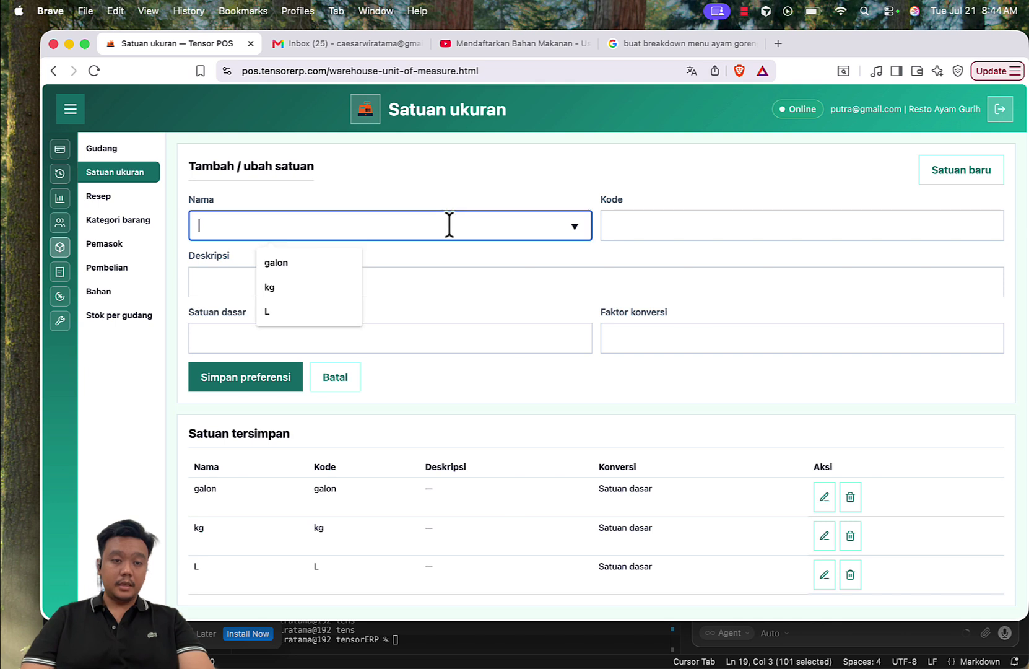
pyautogui.write('gram')
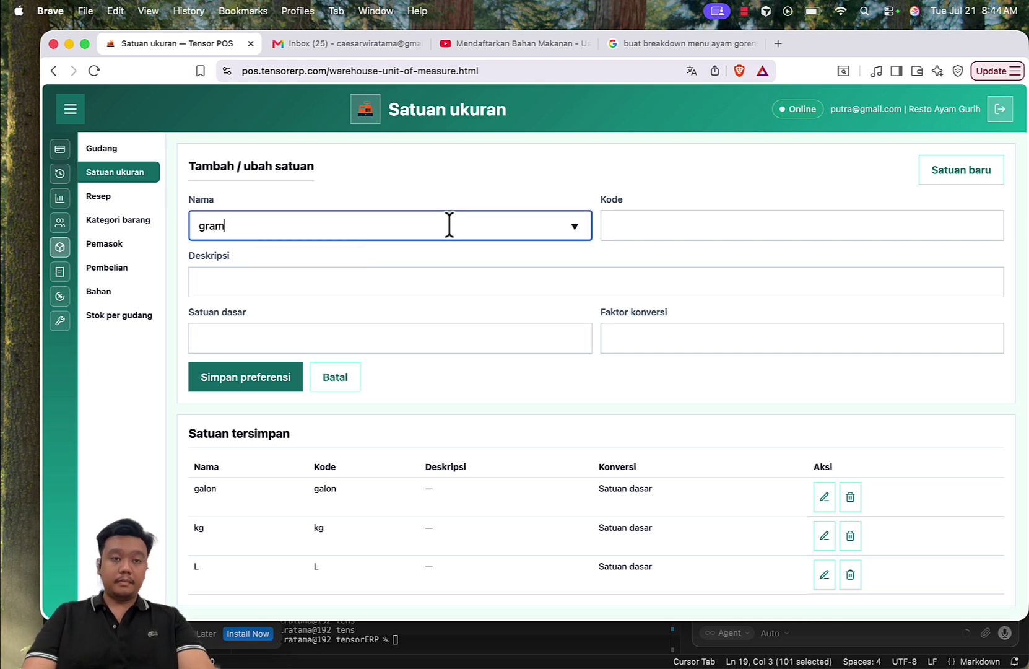
pyautogui.press('super+a')
pyautogui.press('super+c')
pyautogui.click(680, 227)
pyautogui.press('super+v')
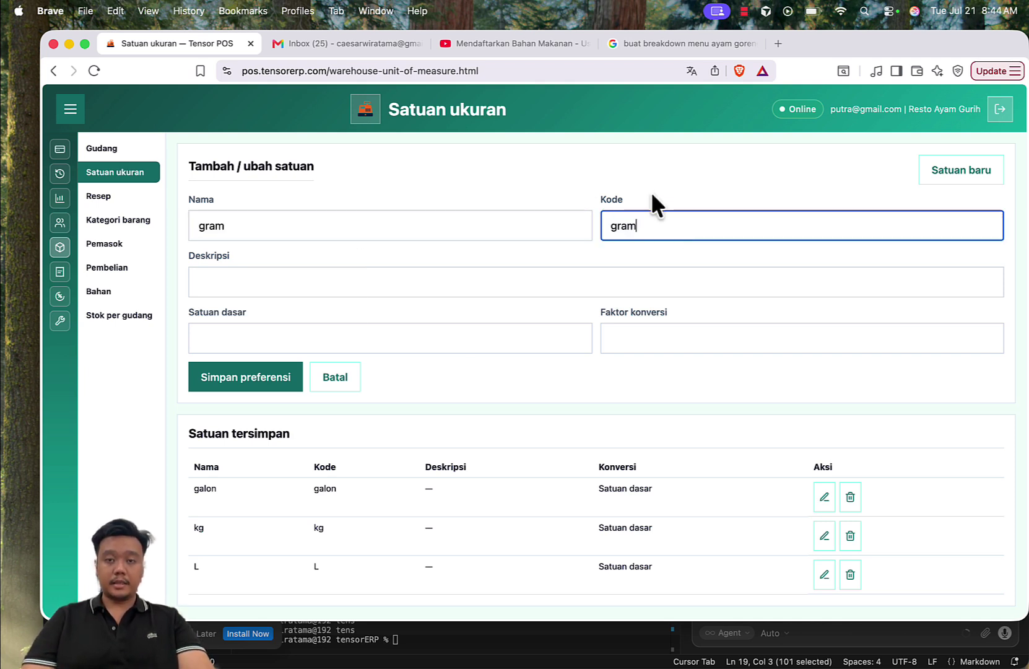
pyautogui.click(313, 282)
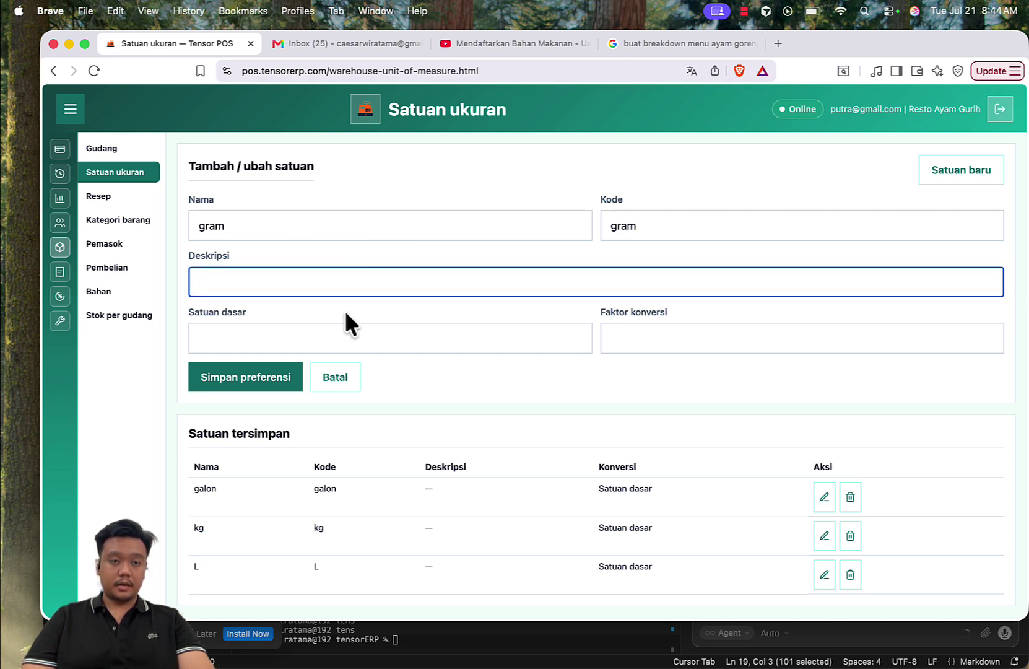
# Set the gram unit's base unit to kg with a conversion factor of 0.001 and save the unit.
pyautogui.click(328, 337)
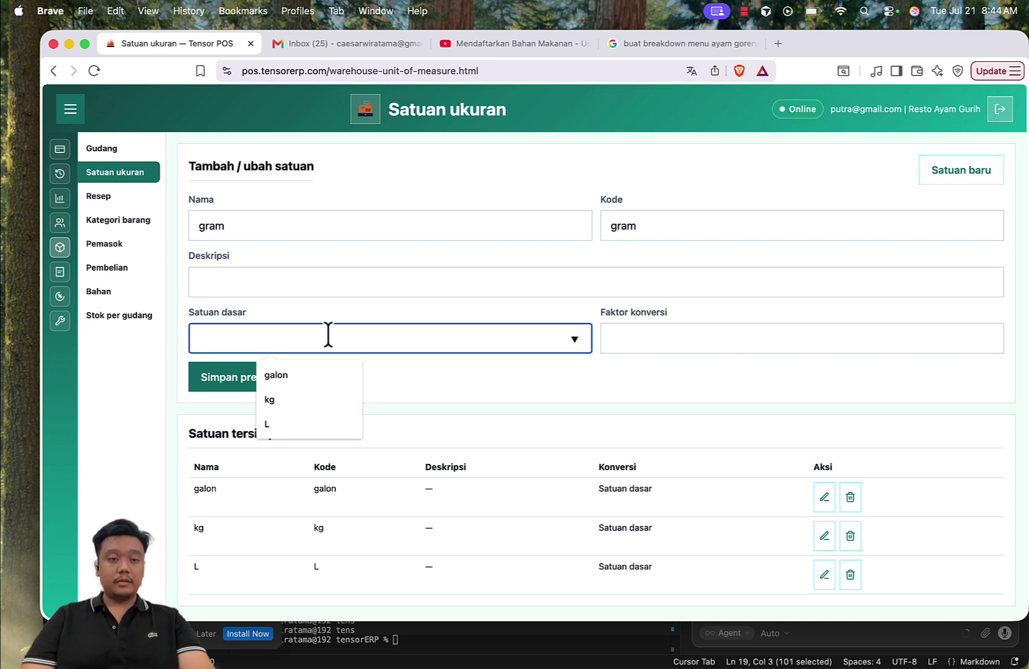
pyautogui.click(289, 398)
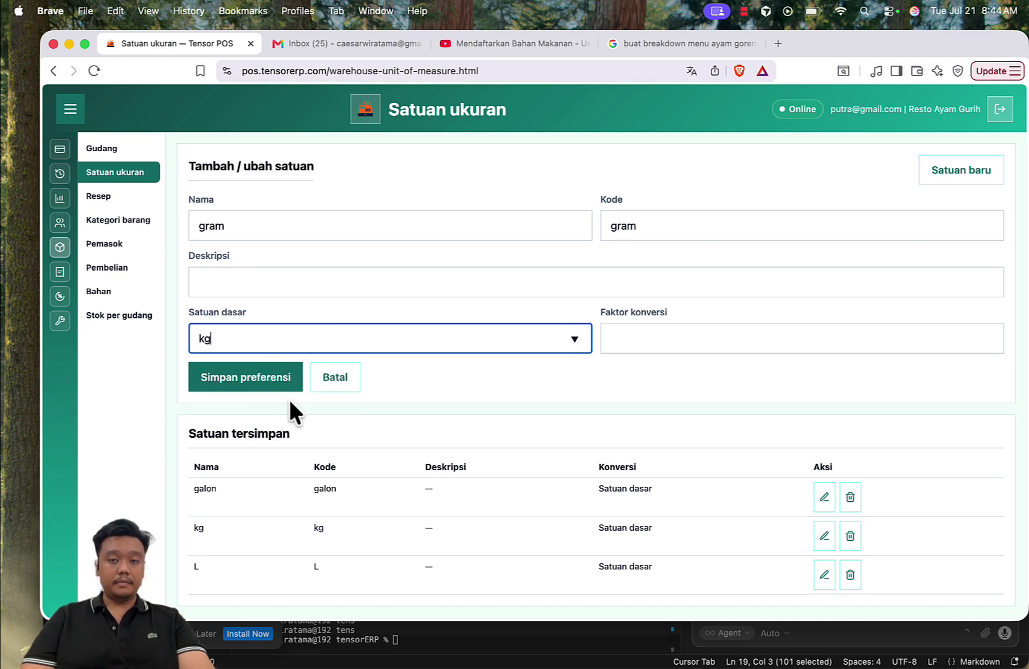
pyautogui.click(646, 342)
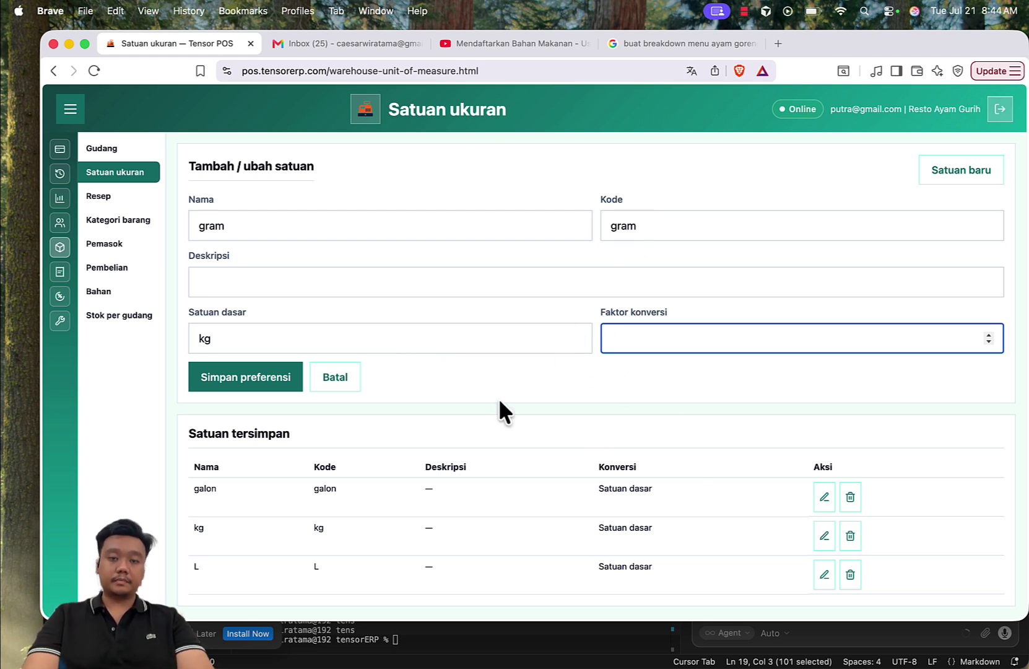
pyautogui.write('0.001')
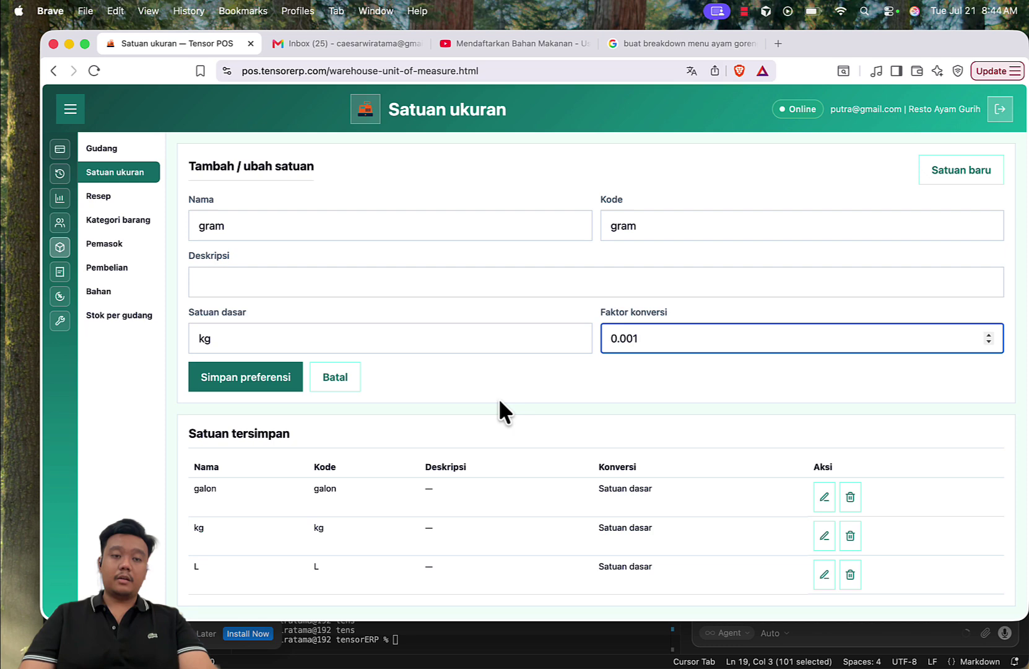
pyautogui.click(266, 385)
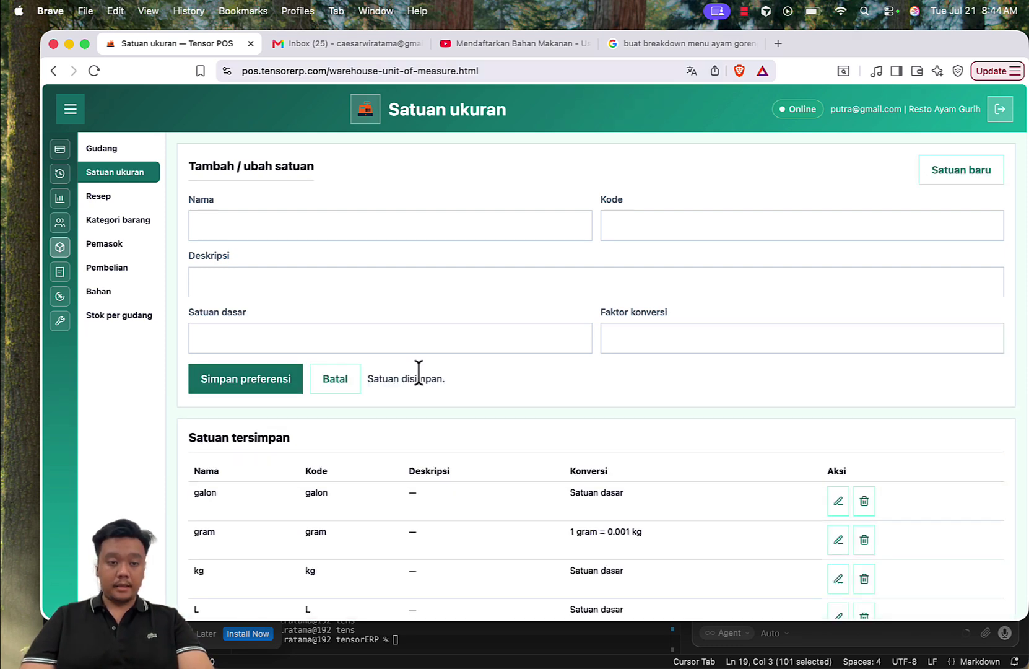
# Enter another new unit with the name mili Liter and the code mL.
pyautogui.scroll(-2, 418, 371)
pyautogui.scroll(2, 412, 366)
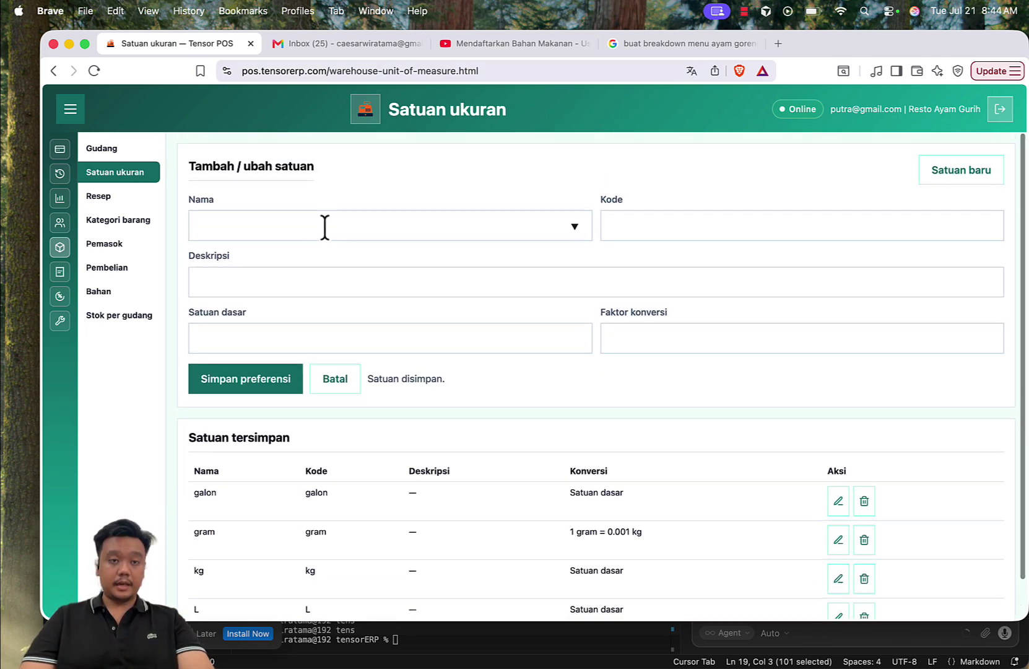
pyautogui.click(324, 226)
pyautogui.write('mi')
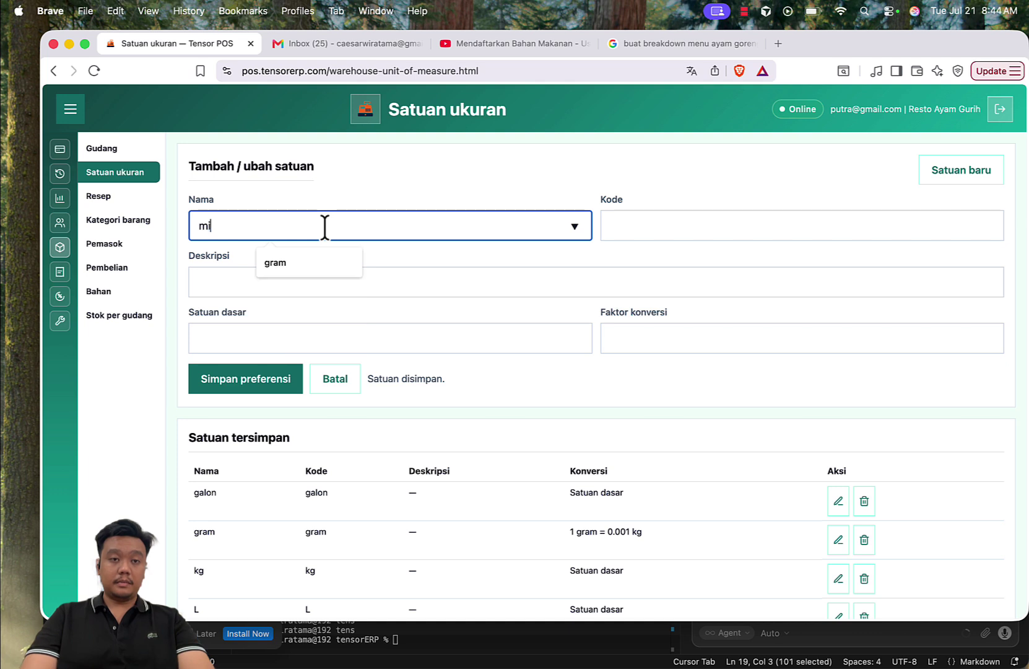
pyautogui.write('li Liter')
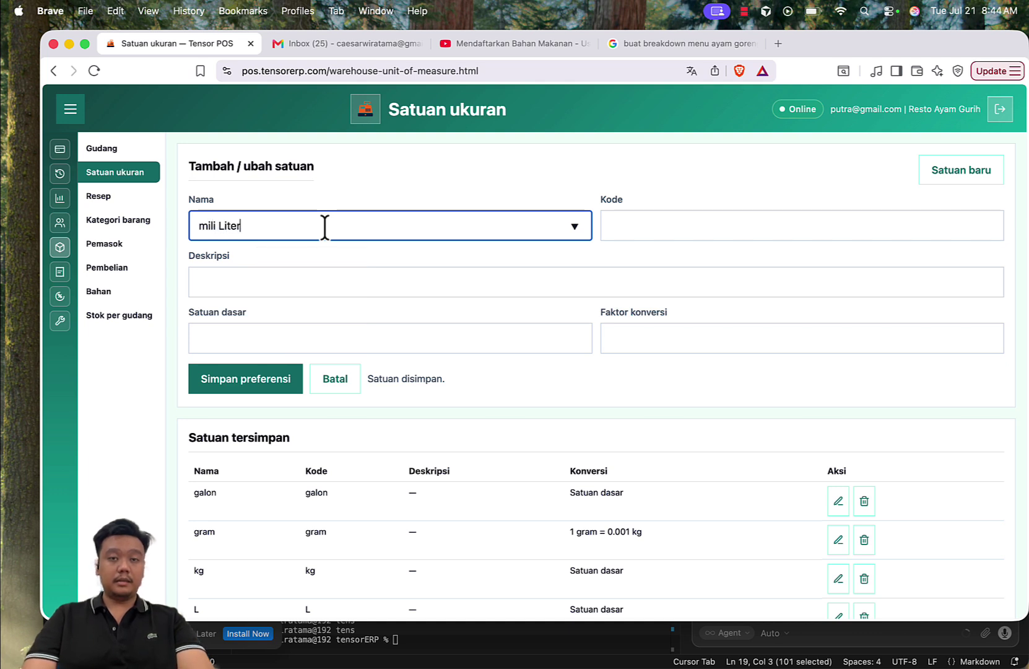
pyautogui.press('Tab')
pyautogui.write('mL')
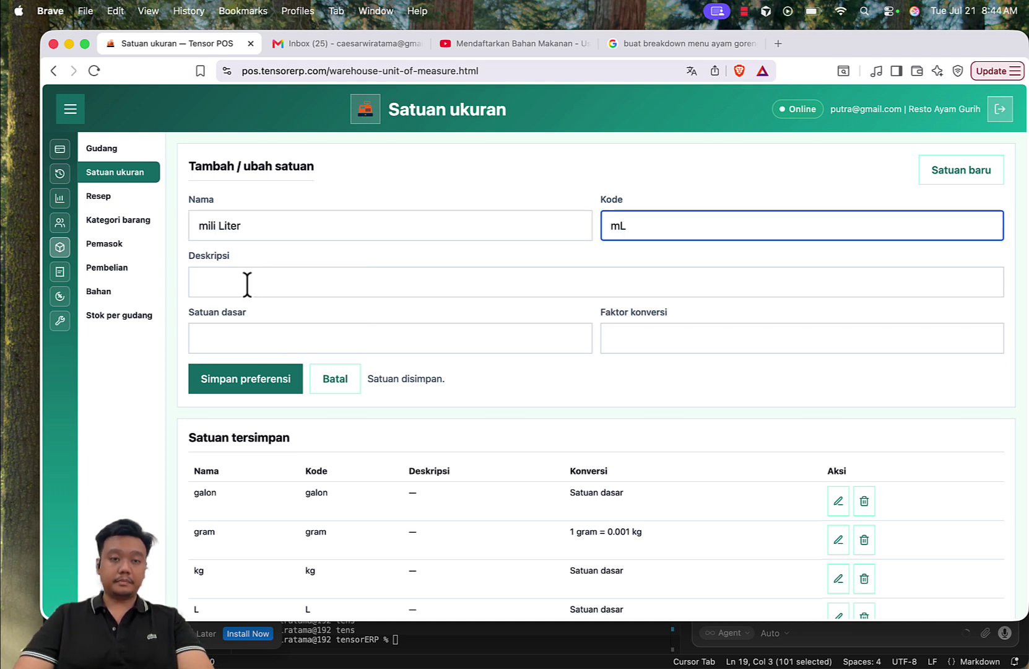
# Set the mili Liter unit's base unit to L with a conversion factor of 0.001 and save the unit.
pyautogui.click(284, 338)
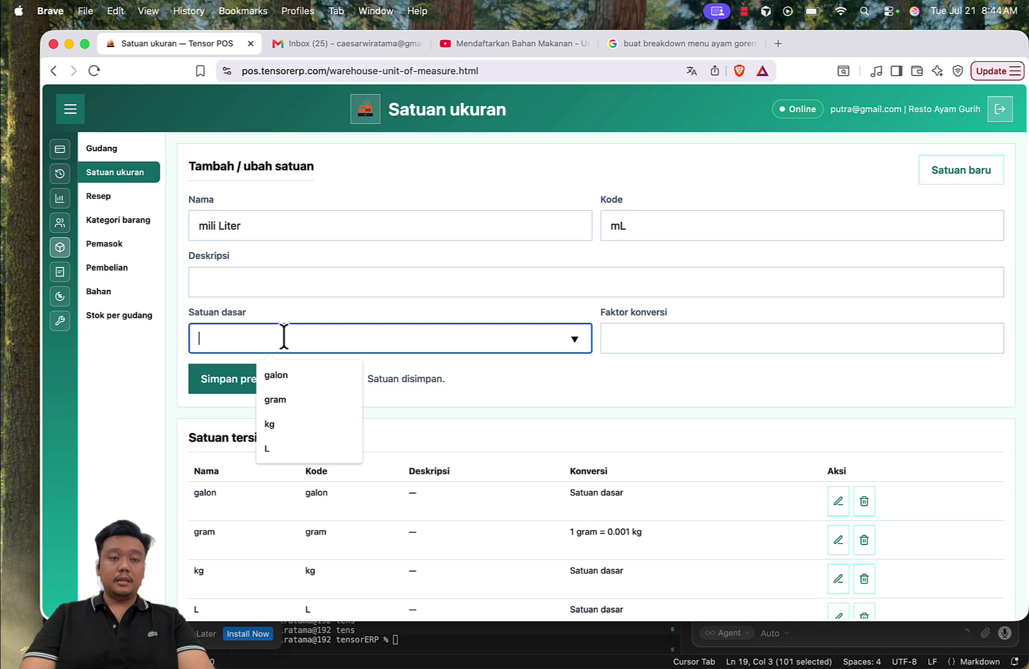
pyautogui.click(284, 449)
pyautogui.click(632, 343)
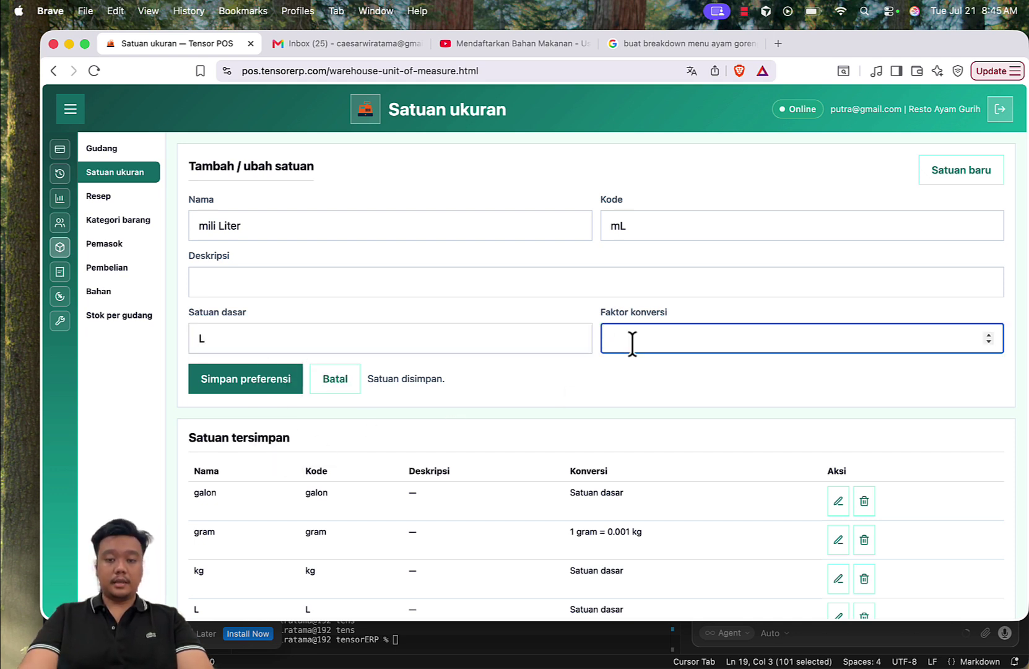
pyautogui.write('0.001')
pyautogui.click(278, 380)
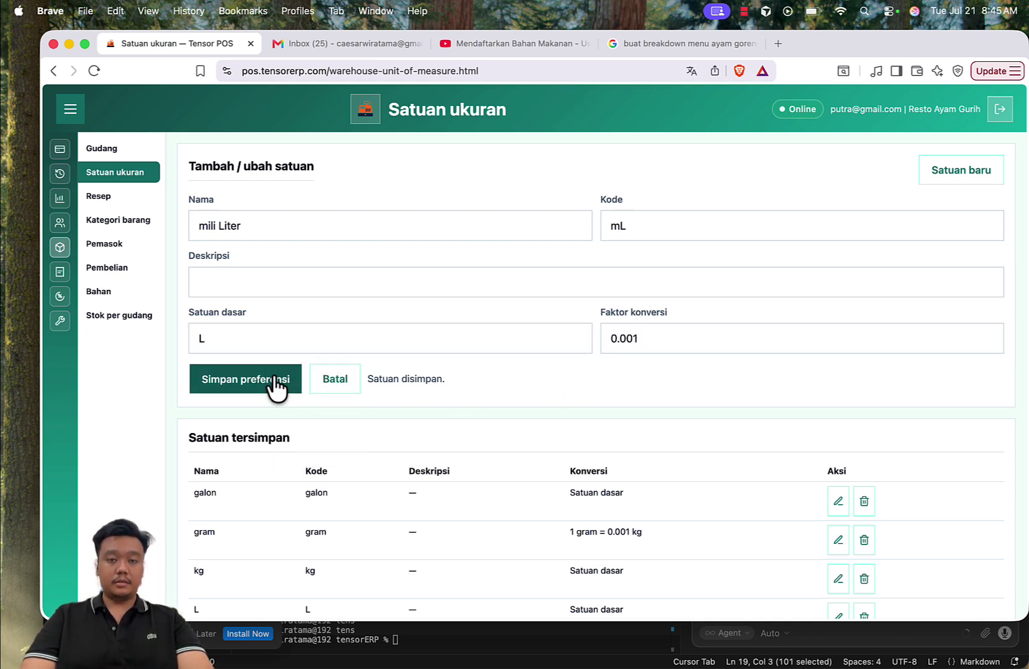
pyautogui.scroll(-3, 496, 365)
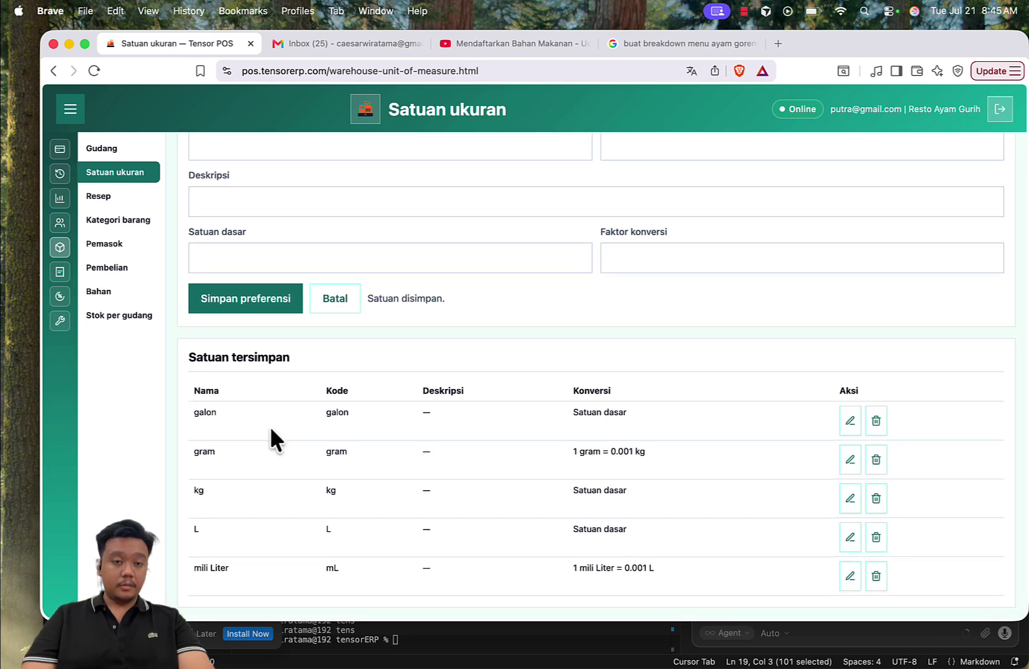
pyautogui.scroll(3, 579, 443)
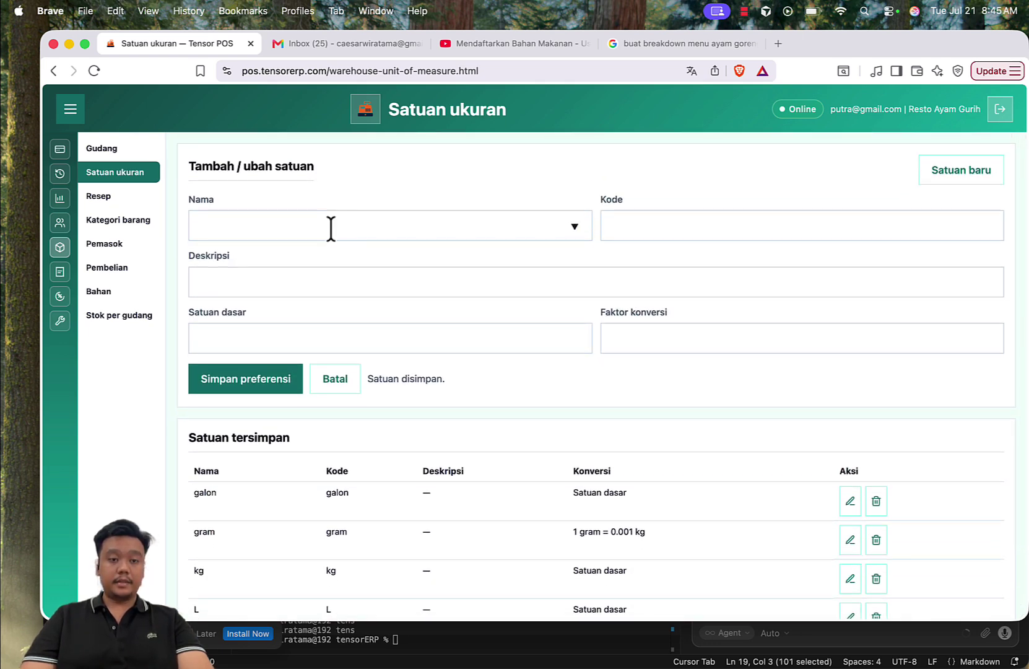
pyautogui.click(331, 226)
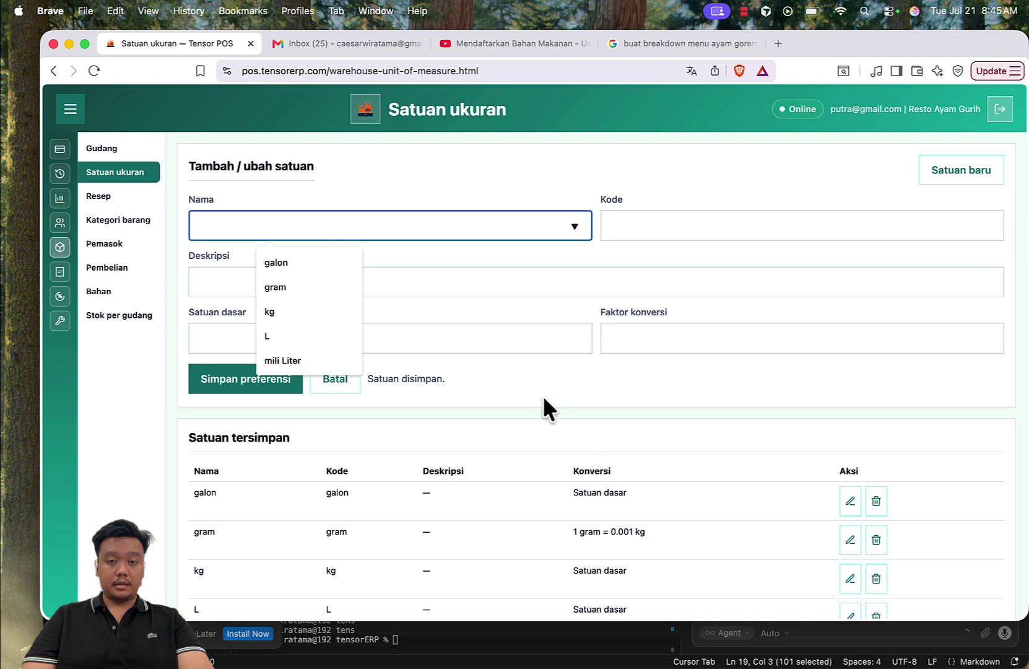
pyautogui.click(404, 455)
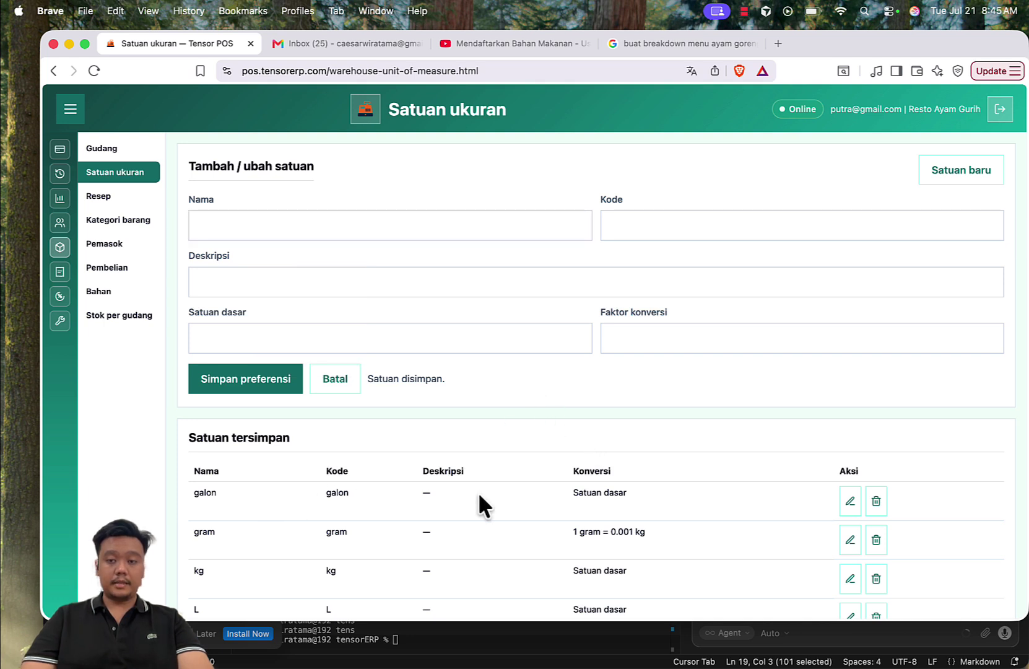
# Edit the saved galon unit to use base unit L with a conversion factor of 19, and save it.
pyautogui.click(850, 501)
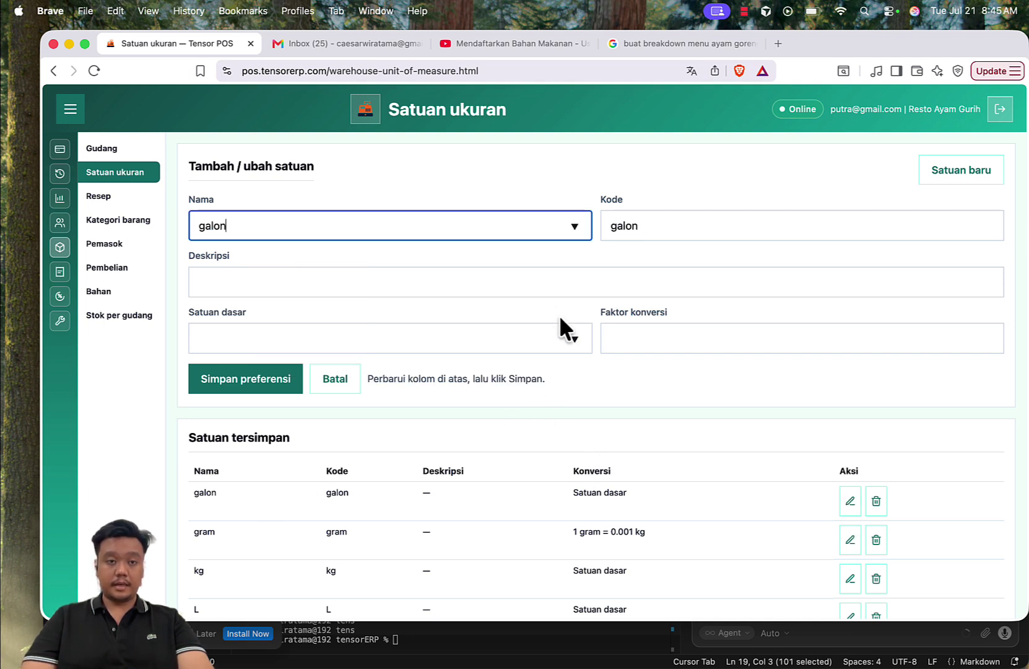
pyautogui.click(394, 338)
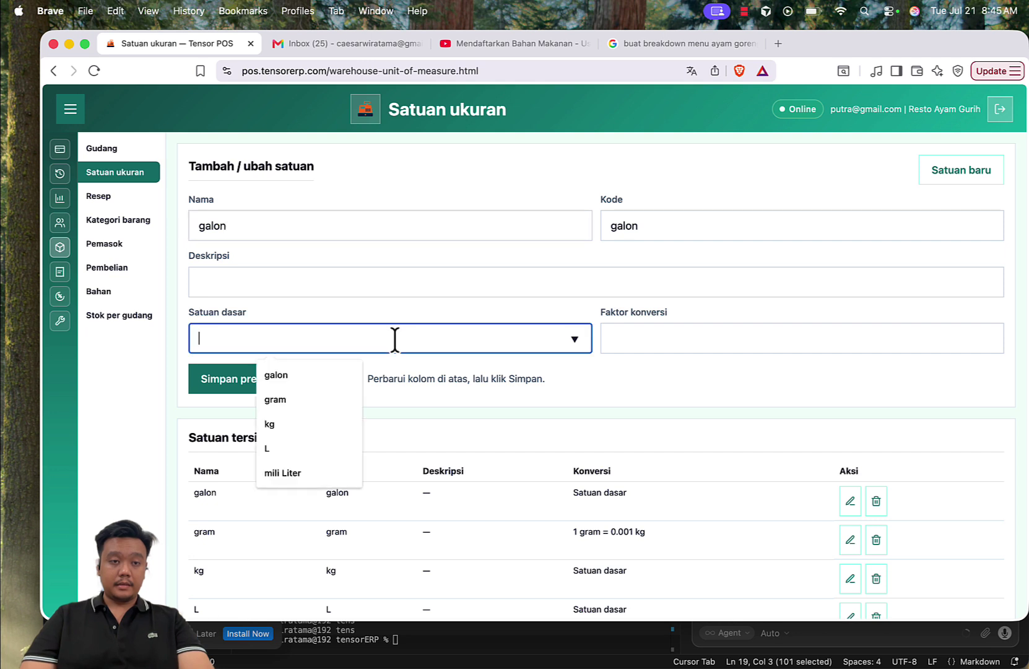
pyautogui.click(314, 447)
pyautogui.click(692, 339)
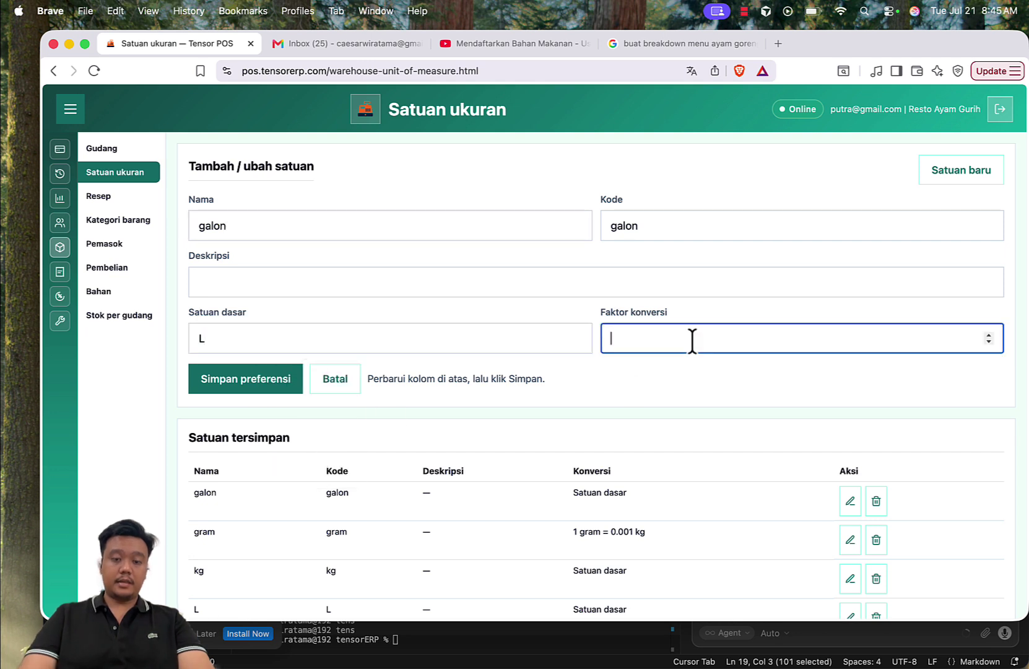
pyautogui.write('19')
pyautogui.click(642, 374)
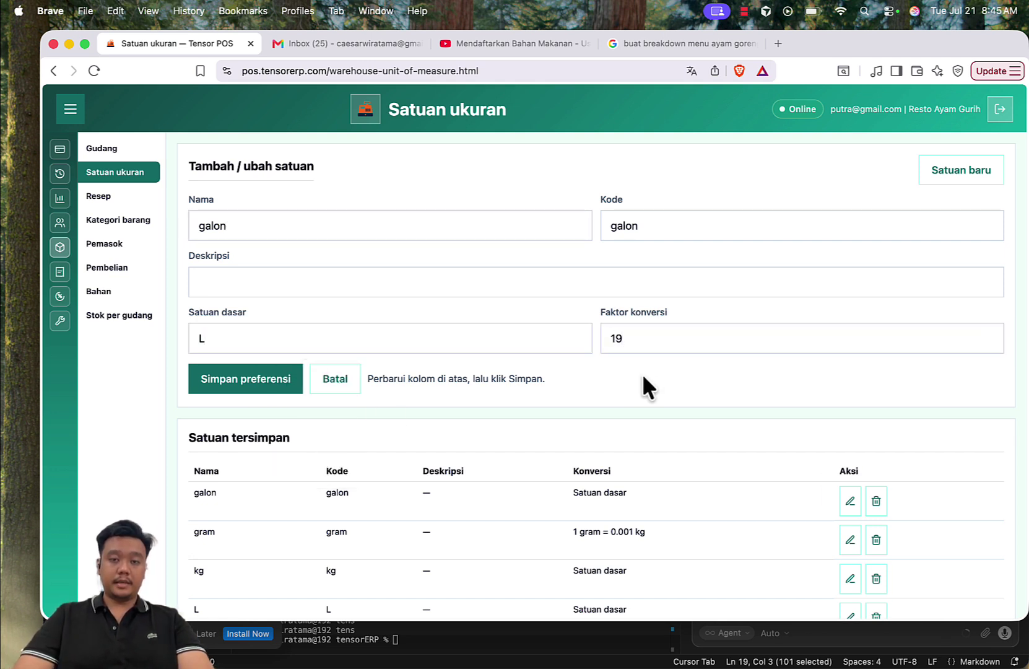
pyautogui.click(245, 387)
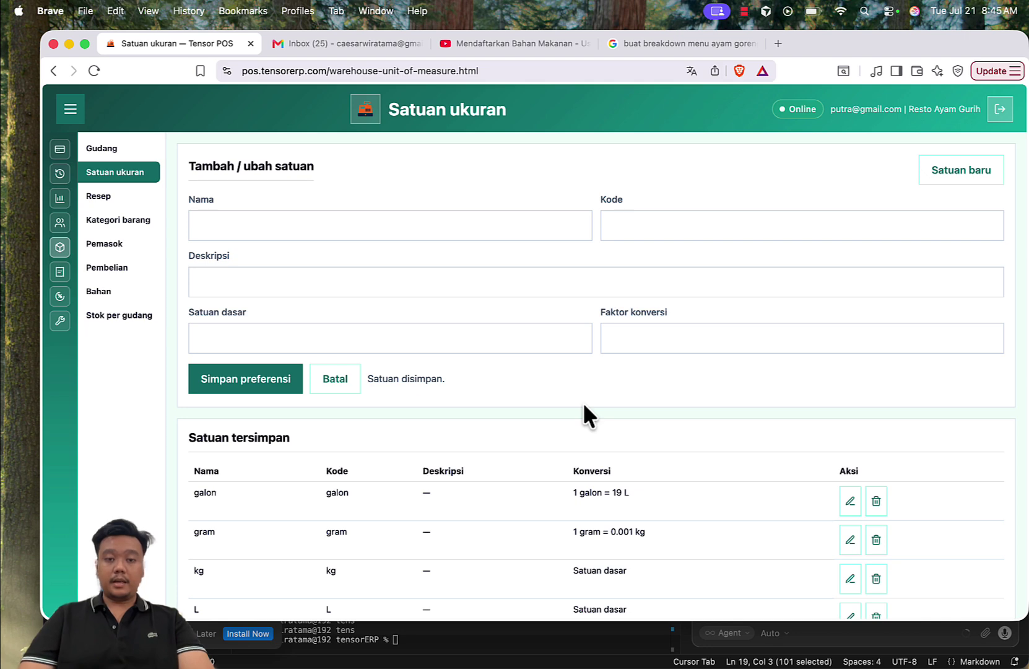
pyautogui.scroll(-3, 583, 401)
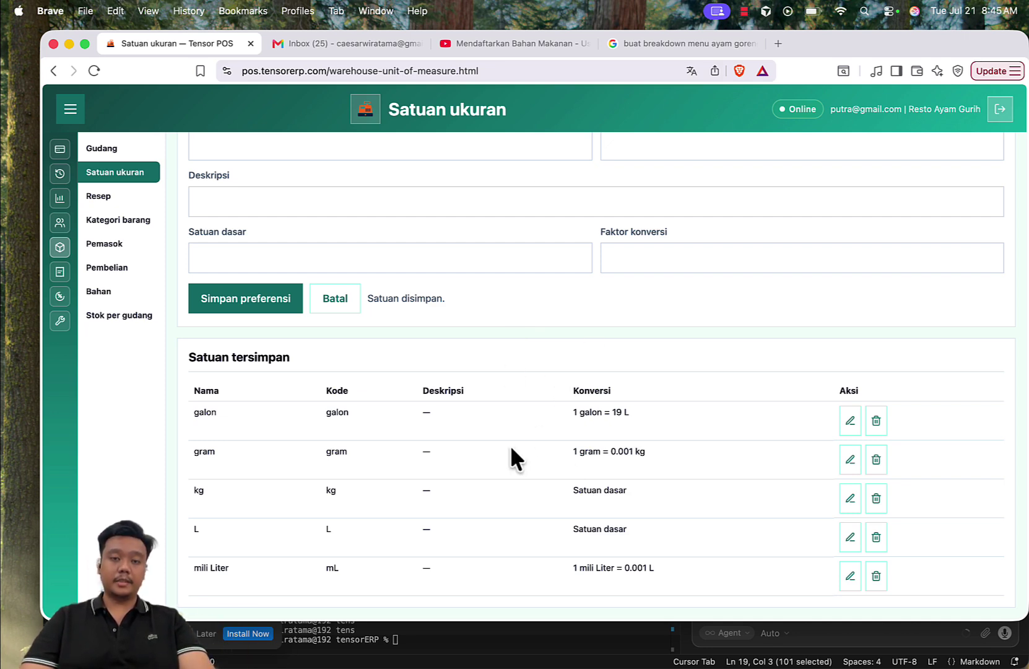
pyautogui.scroll(3, 515, 457)
pyautogui.scroll(-3, 416, 522)
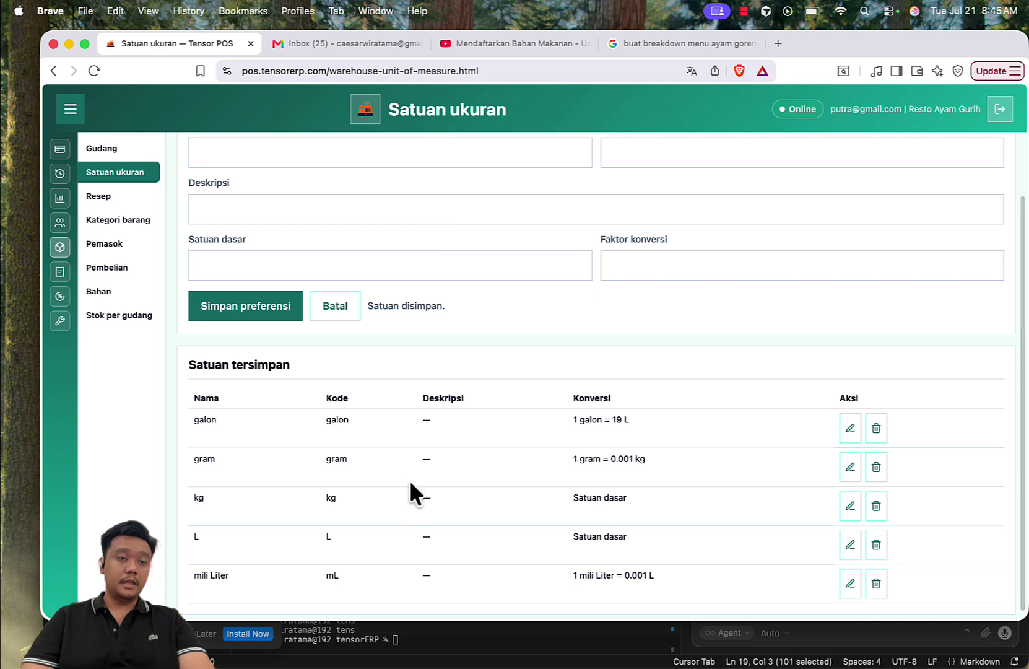
# Go to the Resep page and enter ID 001 and the name Nasi Ayam for a new group.
pyautogui.click(114, 197)
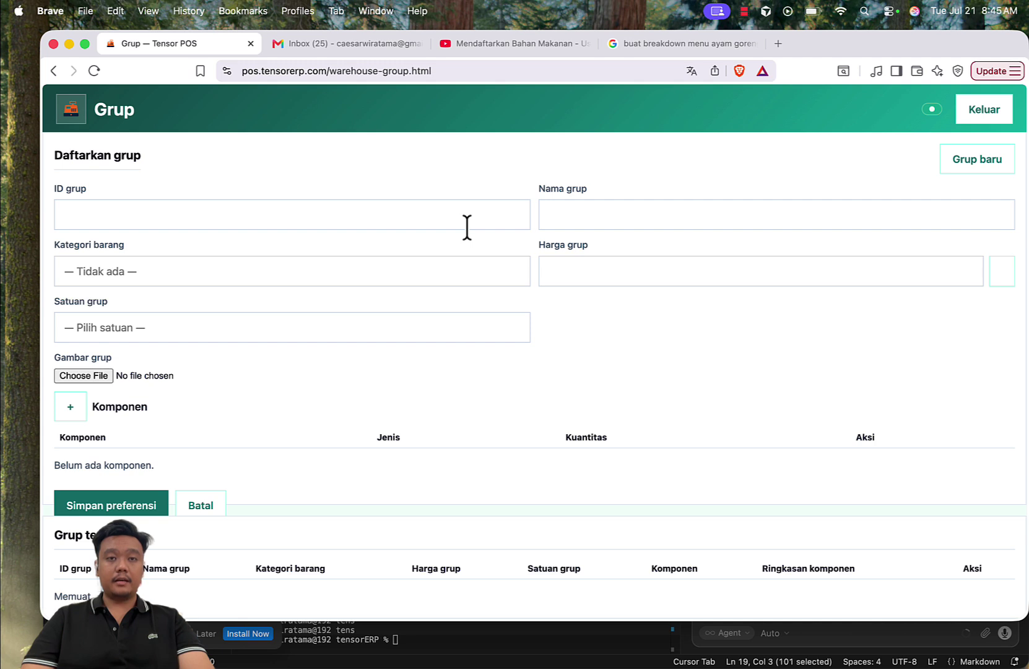
pyautogui.click(335, 230)
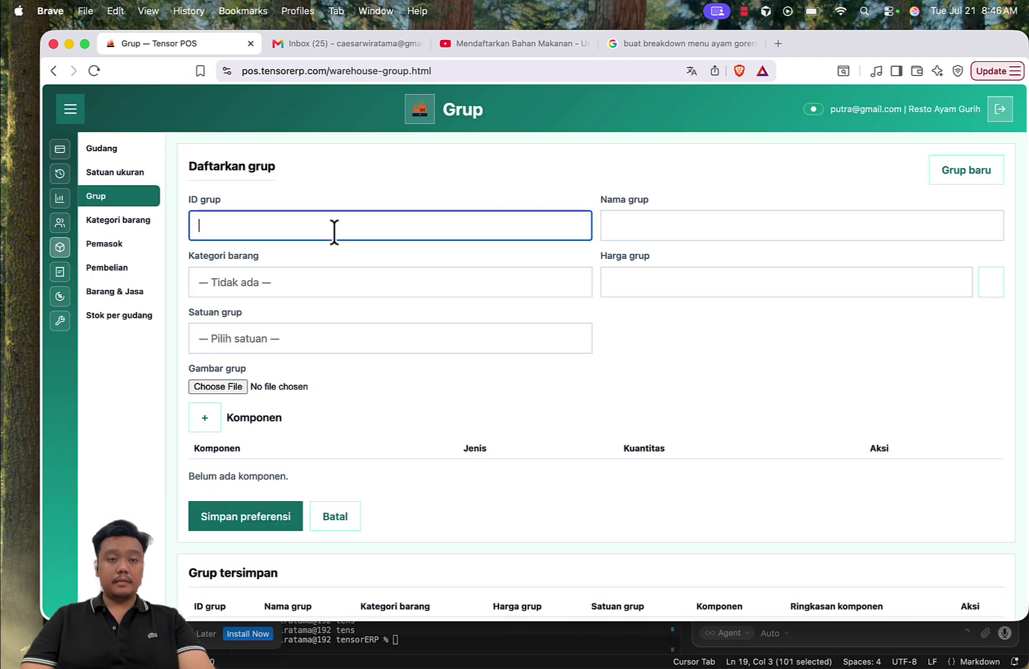
pyautogui.write('001')
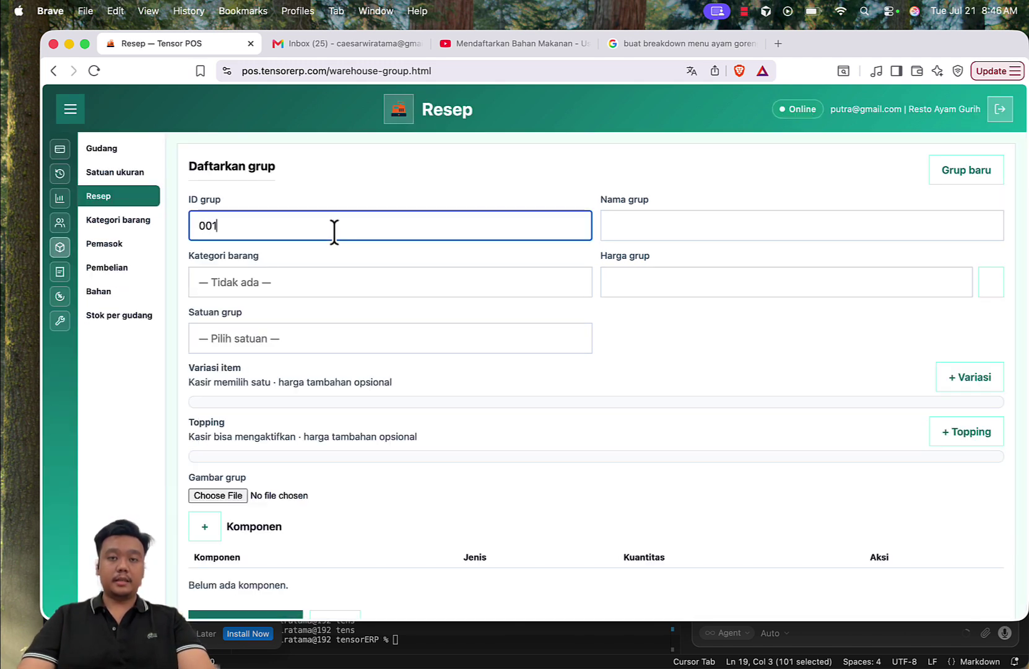
pyautogui.click(724, 224)
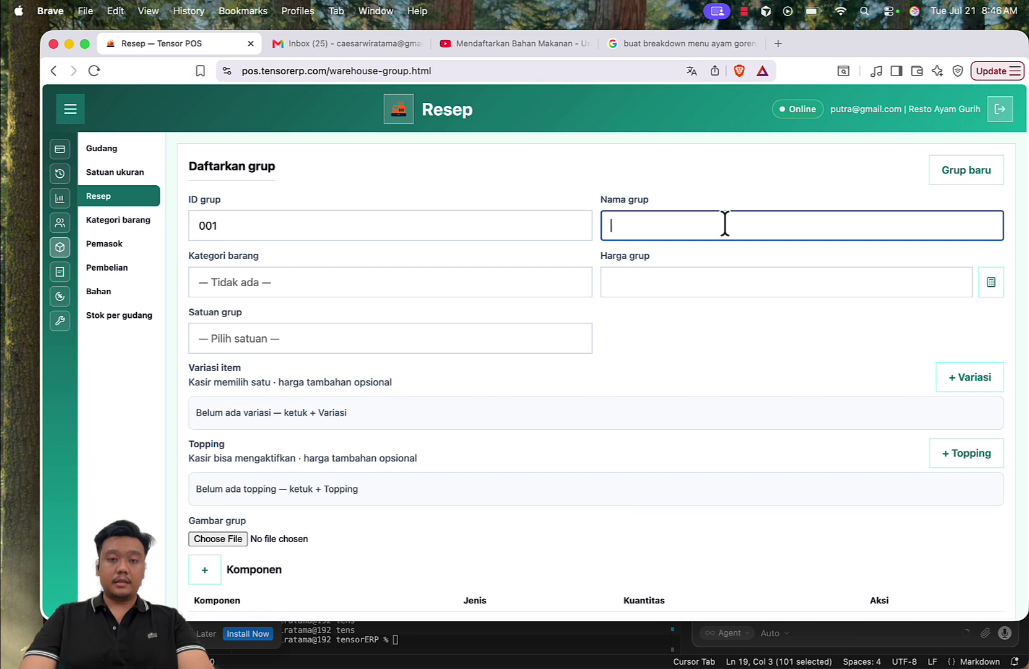
pyautogui.write('a')
pyautogui.press('BackSpace')
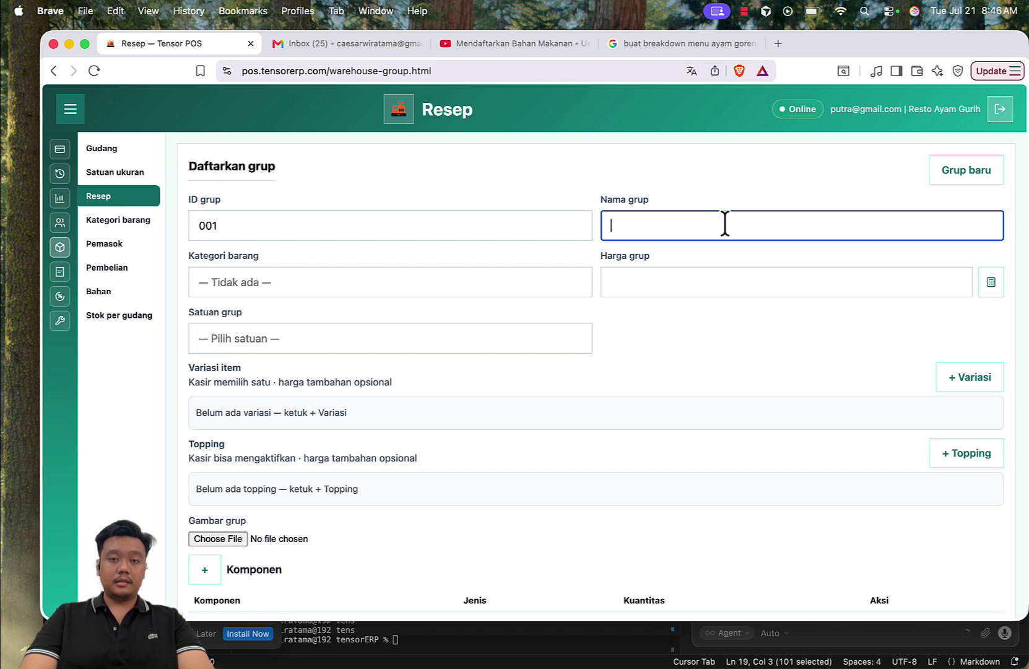
pyautogui.write('Nasi Ayam')
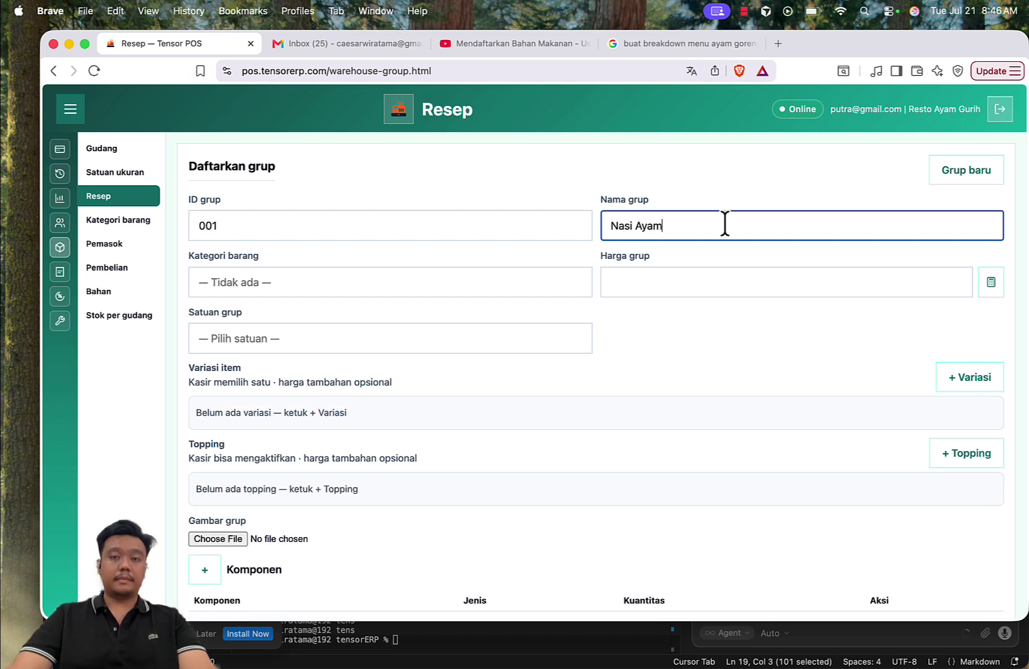
# Set the Nasi Ayam group's item category to the existing category makan.
pyautogui.click(725, 317)
pyautogui.scroll(-1, 726, 317)
pyautogui.click(436, 273)
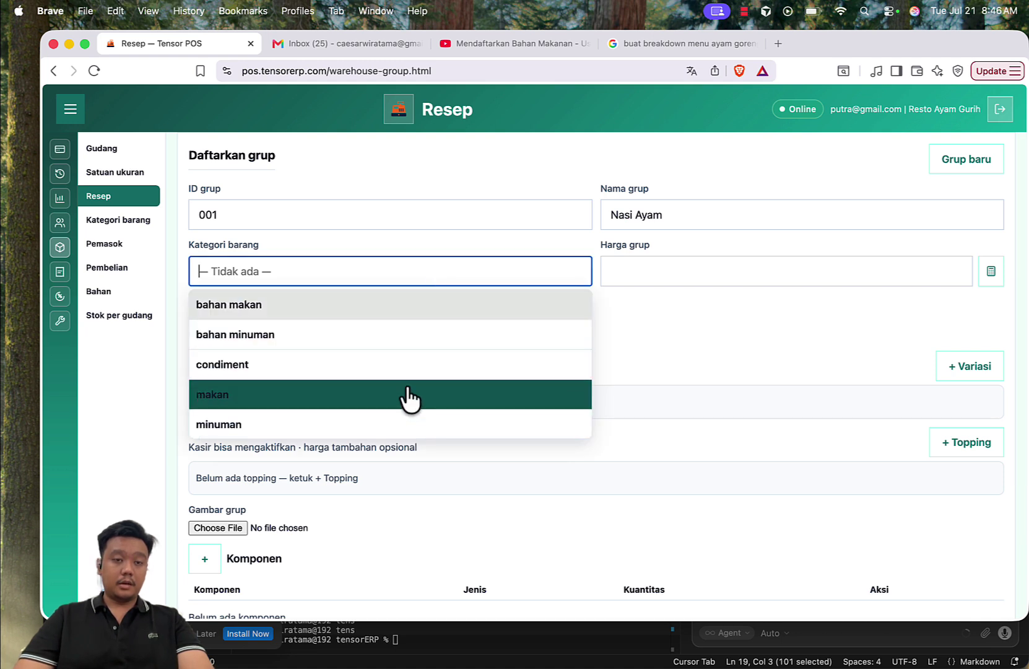
pyautogui.click(364, 409)
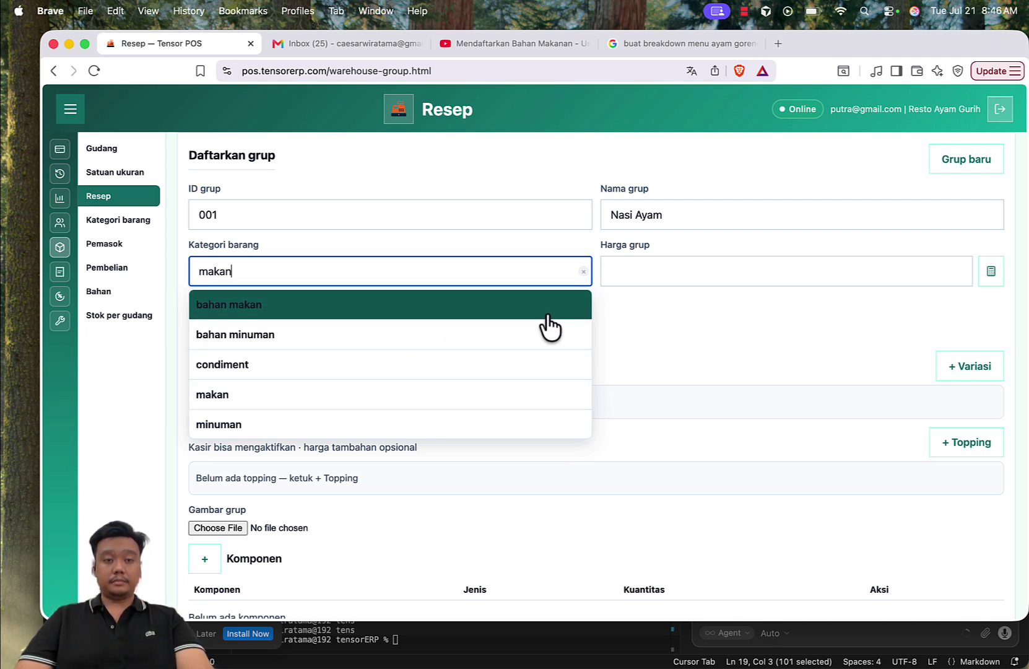
pyautogui.click(613, 328)
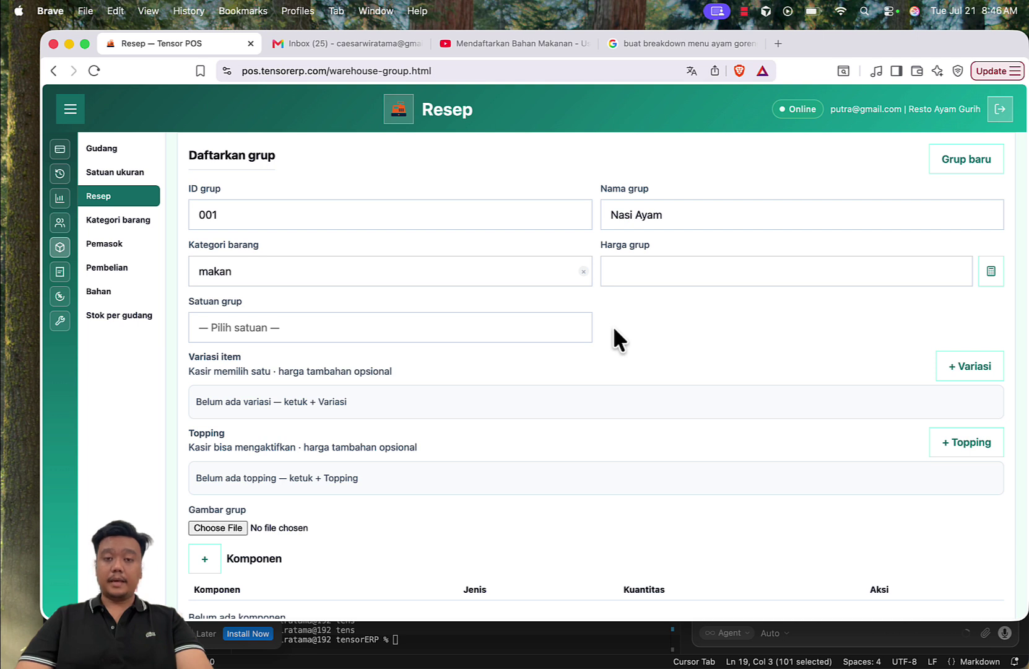
pyautogui.click(490, 268)
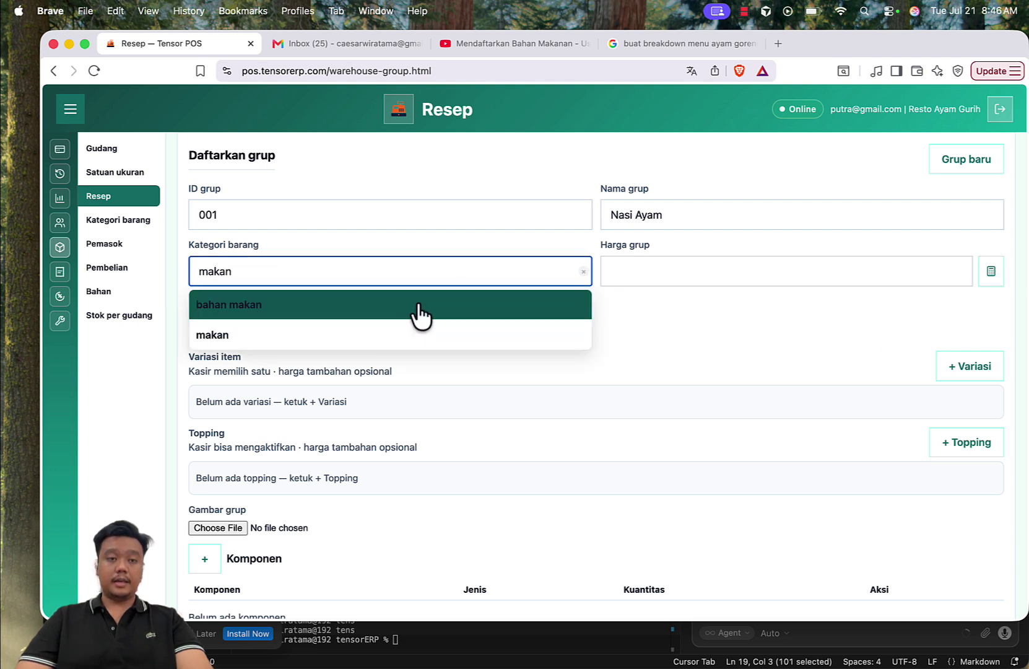
pyautogui.click(637, 359)
pyautogui.click(368, 272)
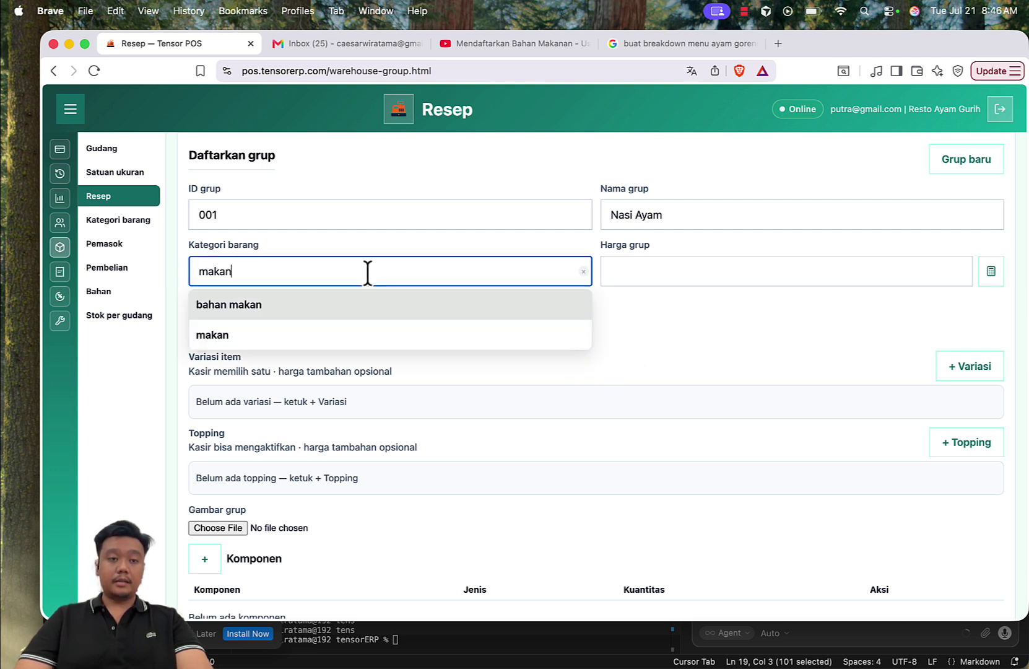
pyautogui.write('an')
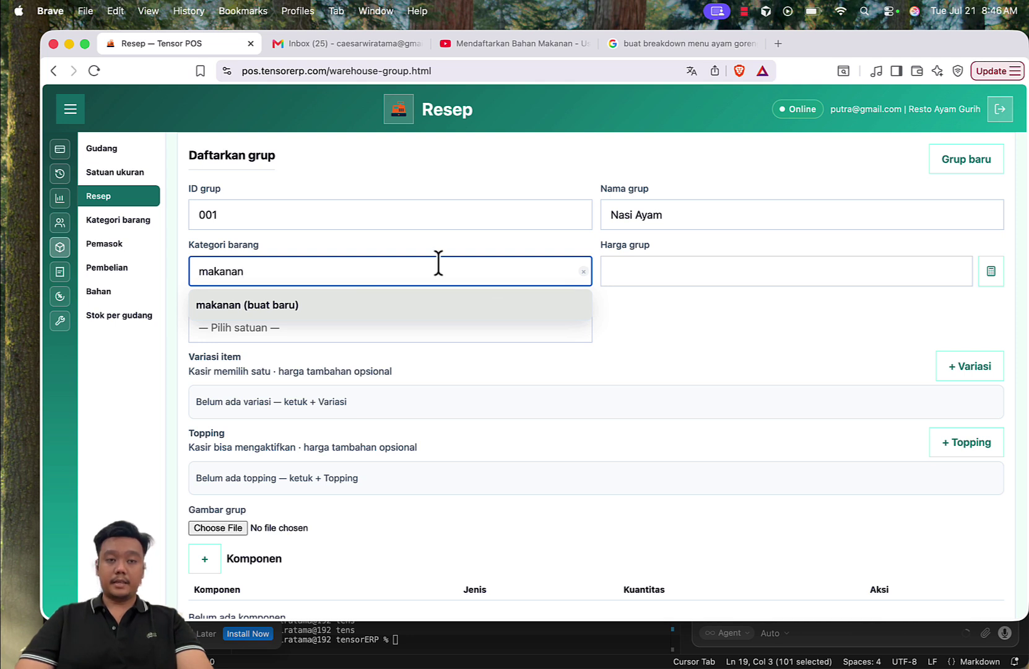
pyautogui.press('BackSpace')
pyautogui.press('BackSpace')
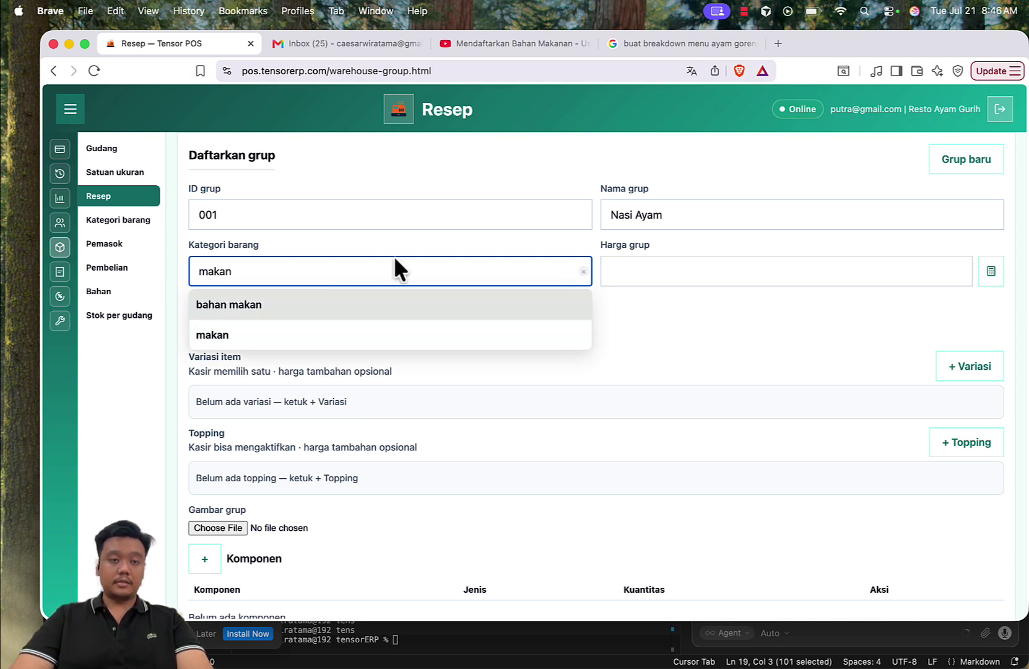
pyautogui.click(642, 337)
# Set the Nasi Ayam group's price to 20000.
pyautogui.scroll(-3, 688, 325)
pyautogui.scroll(2, 684, 286)
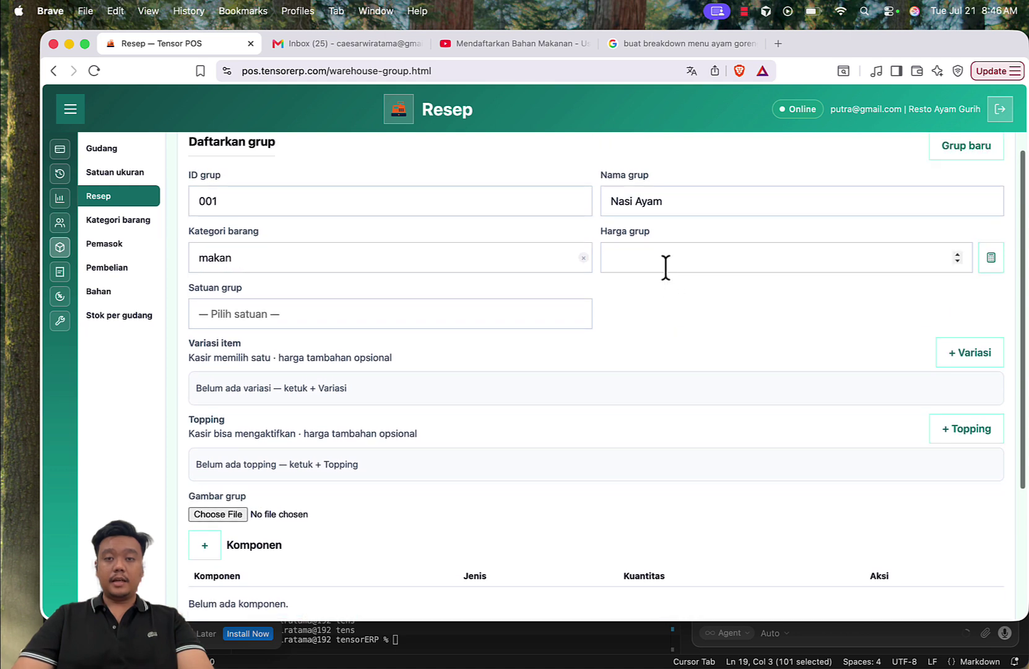
pyautogui.click(673, 267)
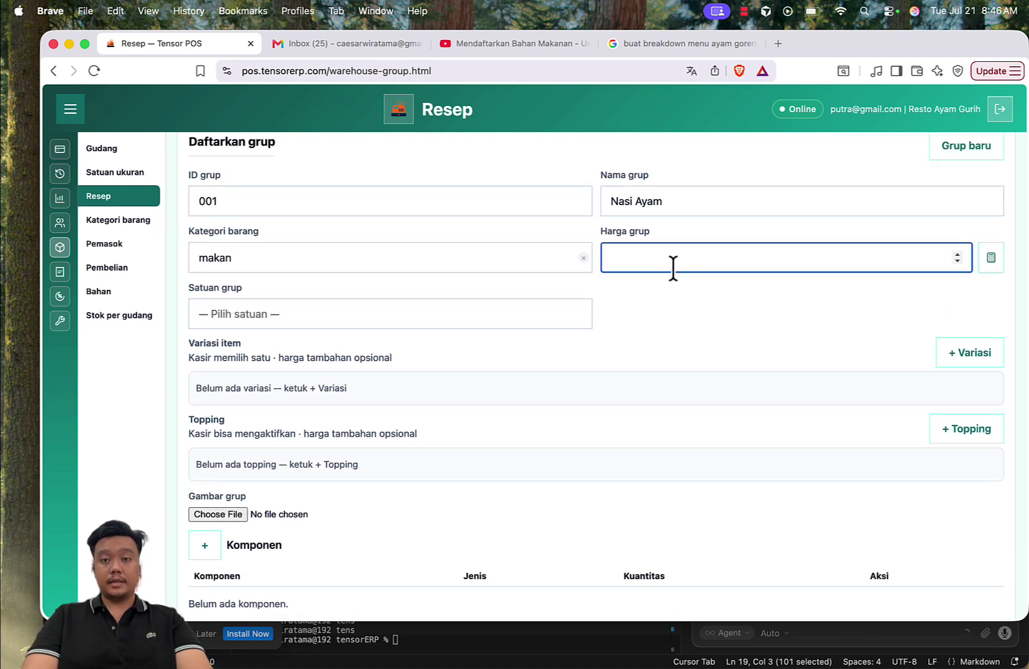
pyautogui.write('20000')
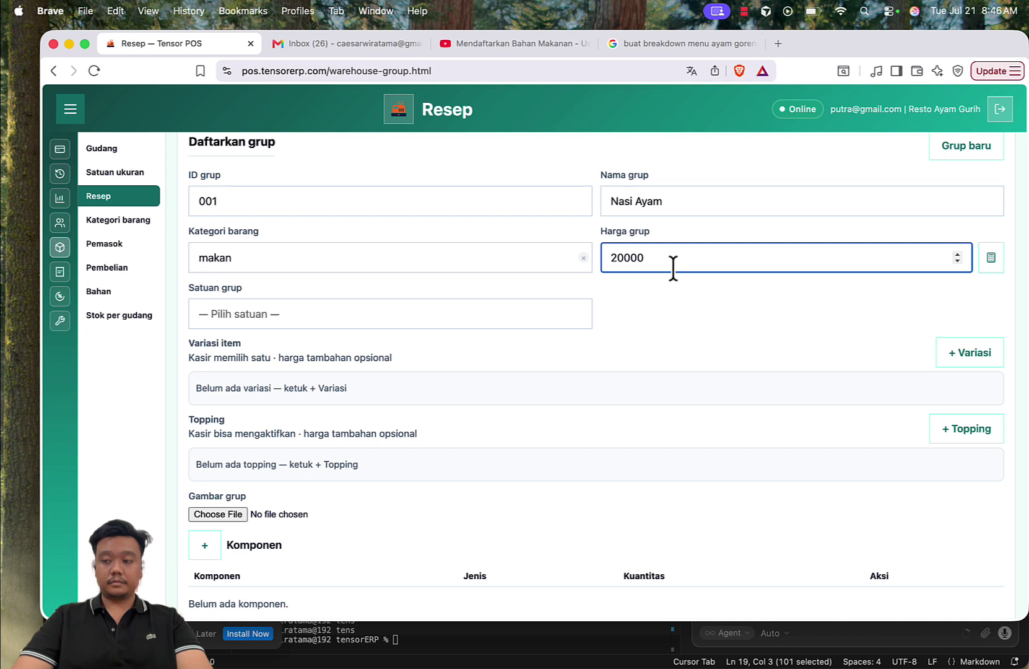
pyautogui.click(642, 305)
# Create a new unit named porsi as the unit of the Nasi Ayam group.
pyautogui.scroll(-1, 643, 306)
pyautogui.click(465, 284)
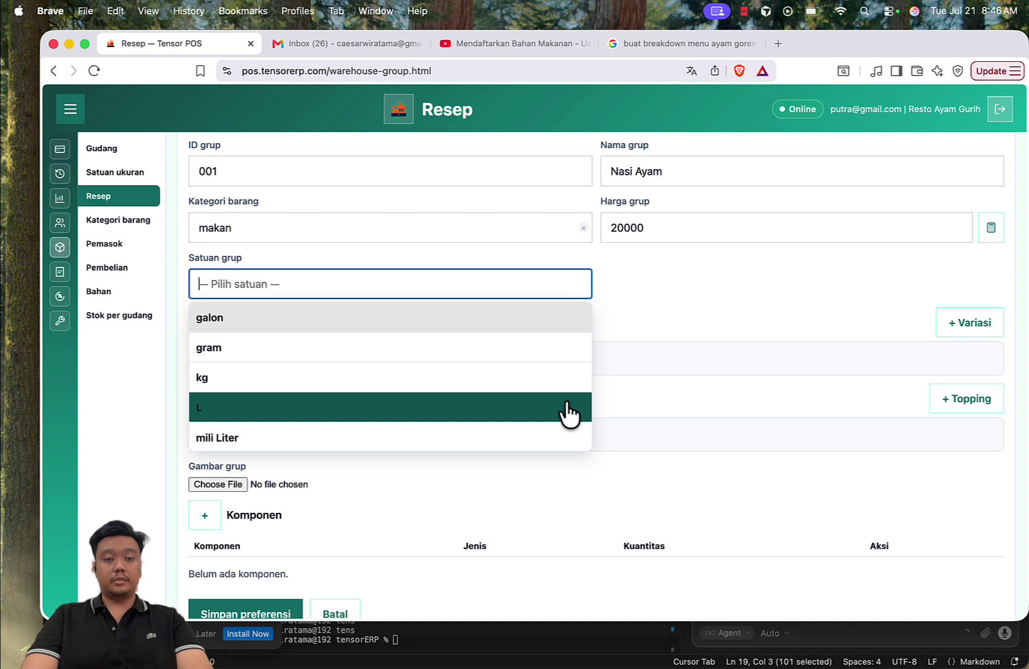
pyautogui.write('porsi')
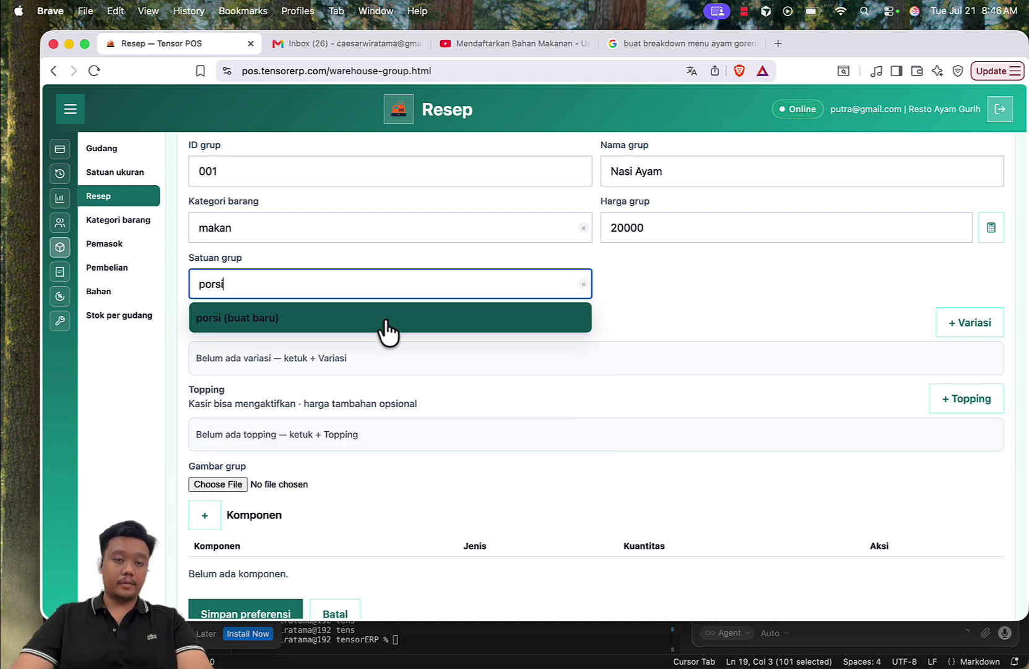
pyautogui.click(386, 322)
# Add an item variation named Sayap to the Nasi Ayam group without an additional price.
pyautogui.scroll(-2, 702, 301)
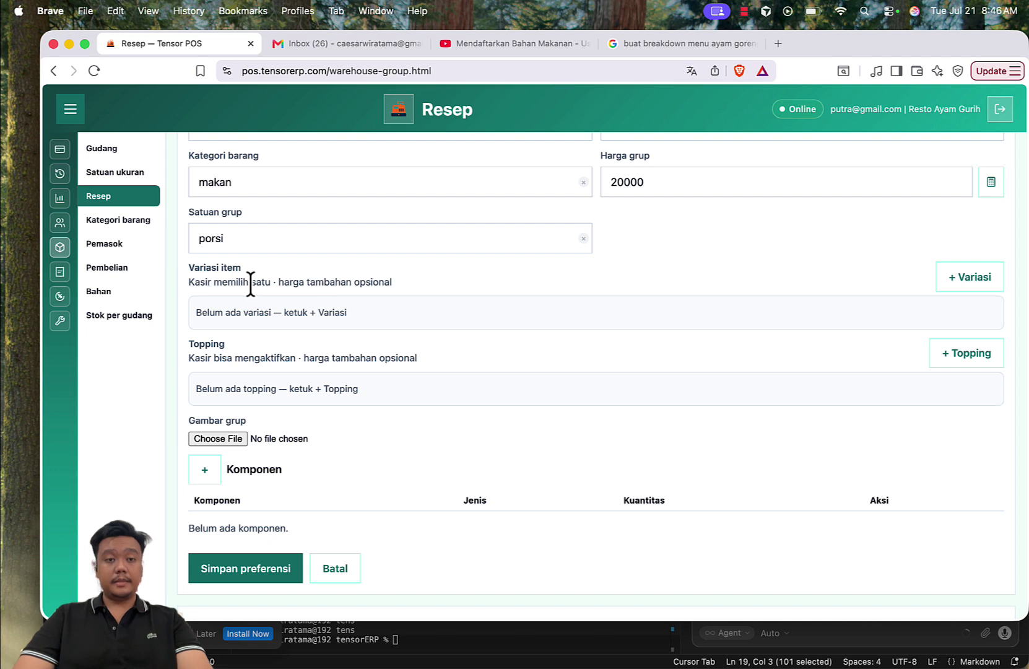
pyautogui.click(966, 279)
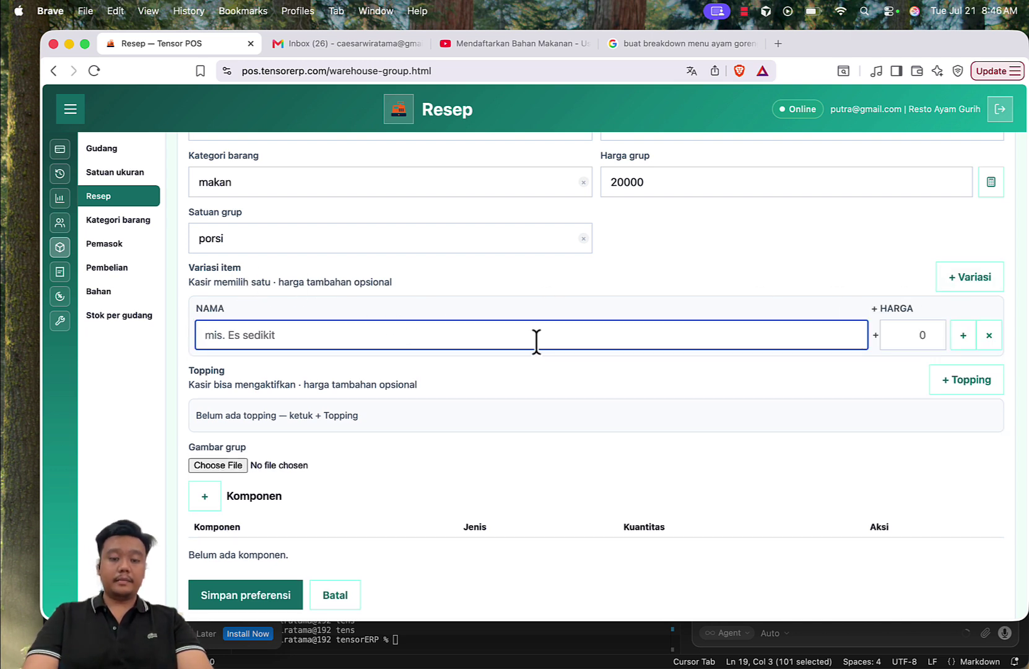
pyautogui.write('Sayao')
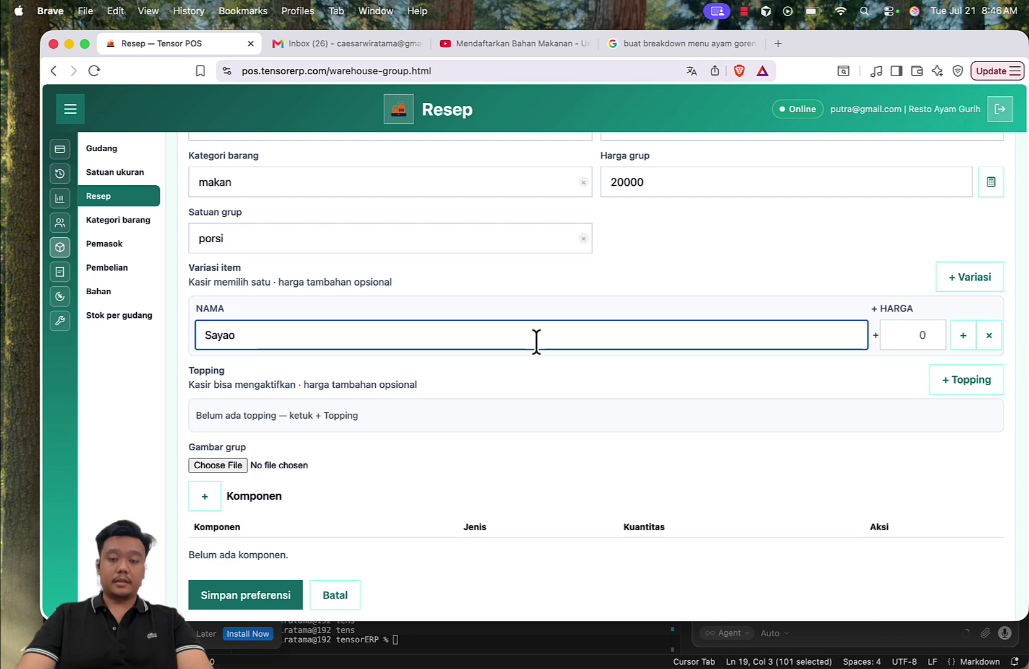
pyautogui.click(886, 287)
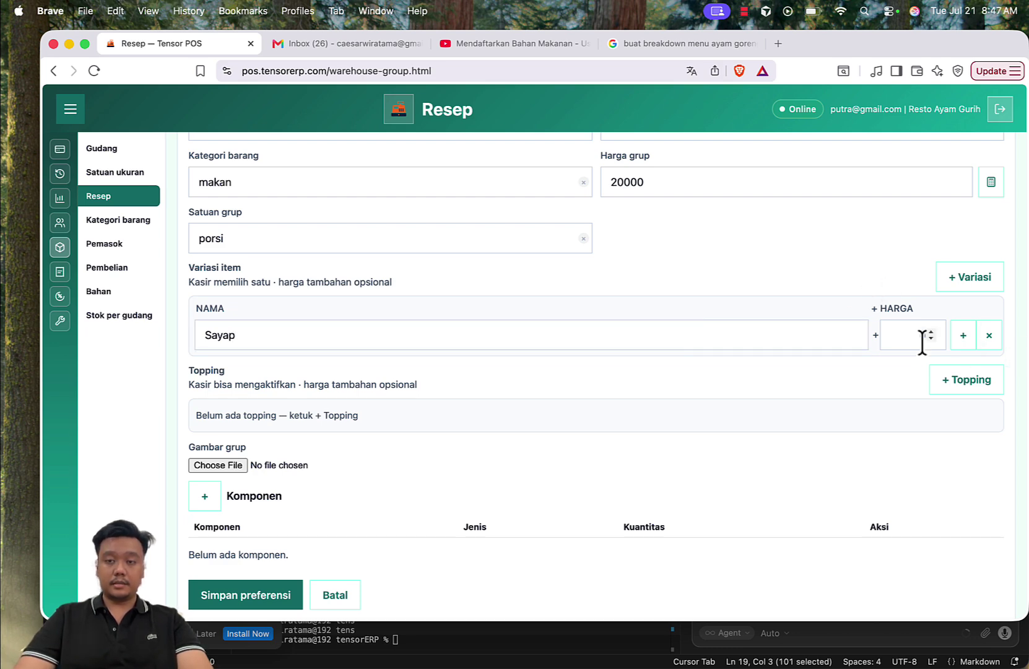
pyautogui.scroll(3, 836, 280)
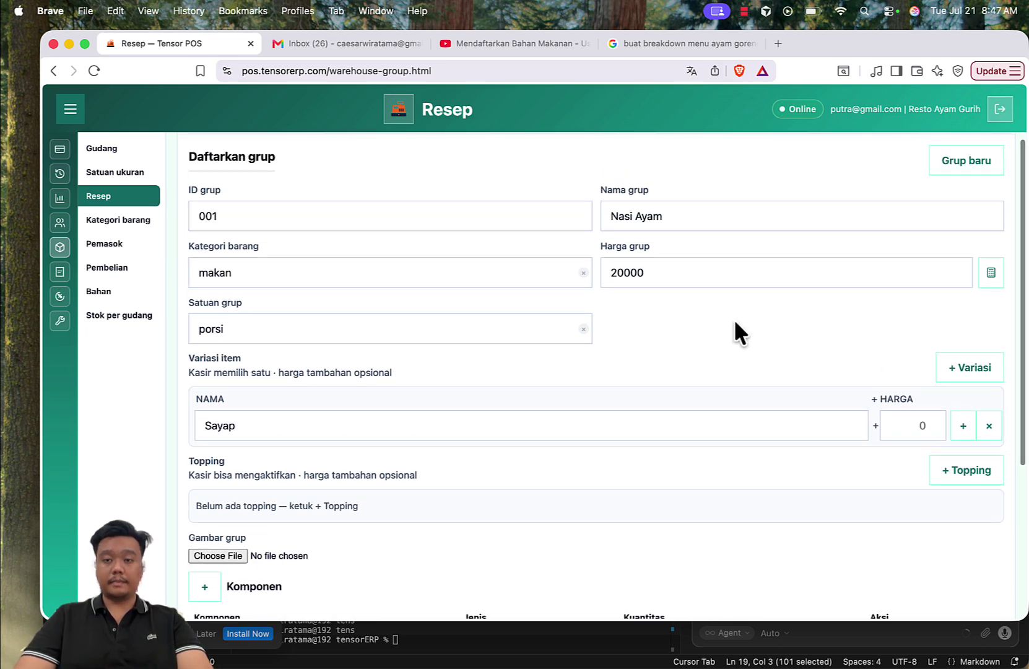
pyautogui.scroll(-4, 824, 310)
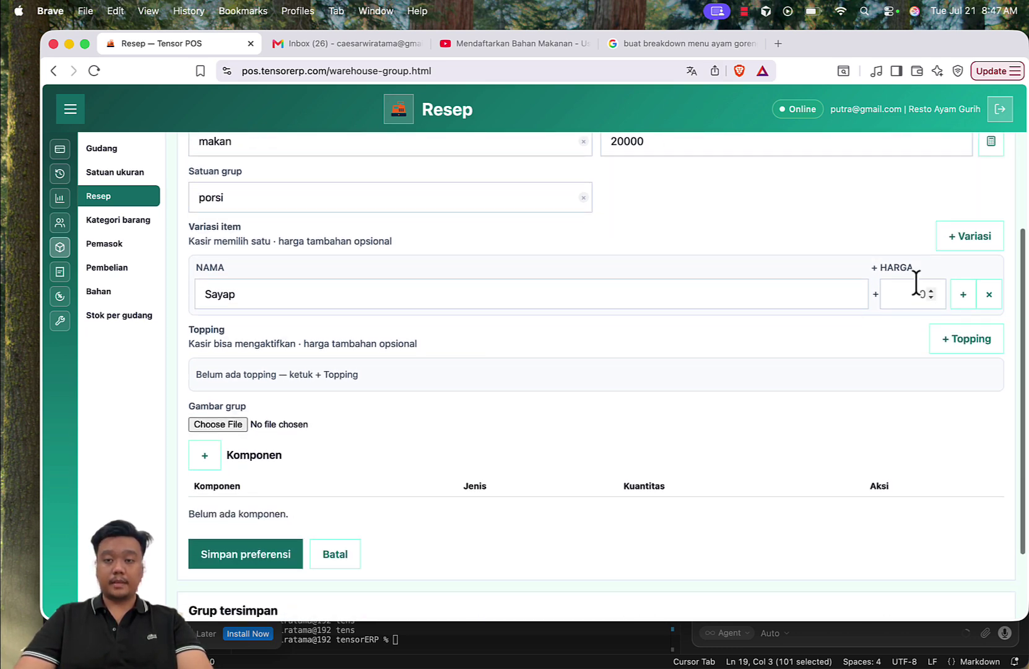
# Add a second item variation named Paha Bawah with an additional price of 500.
pyautogui.click(964, 244)
pyautogui.write('a')
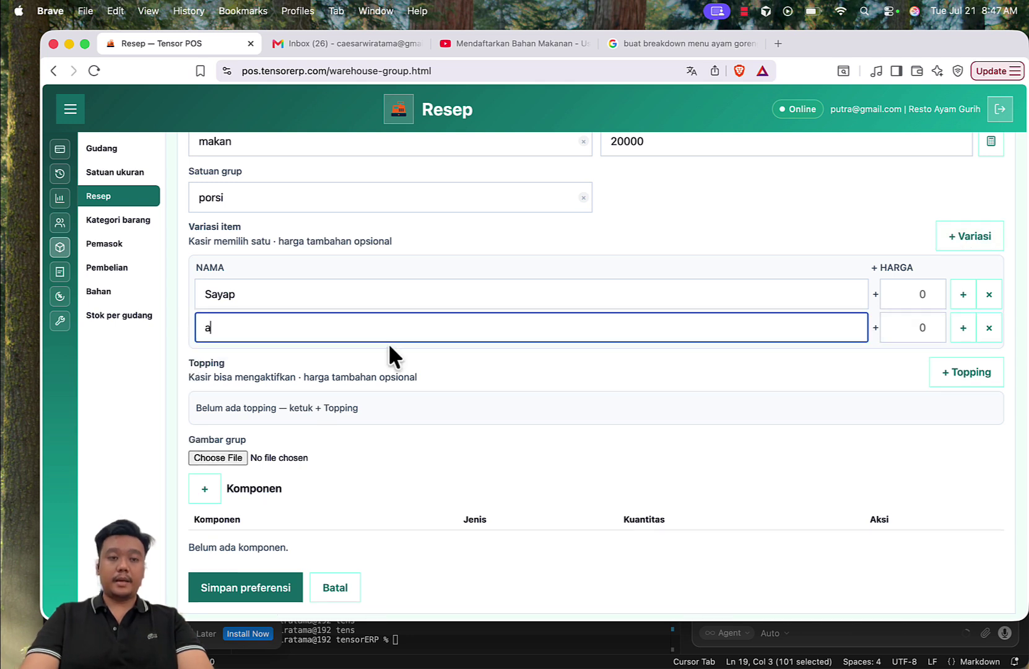
pyautogui.write('aha')
pyautogui.press('BackSpace')
pyautogui.press('BackSpace')
pyautogui.press('BackSpace')
pyautogui.press('BackSpace')
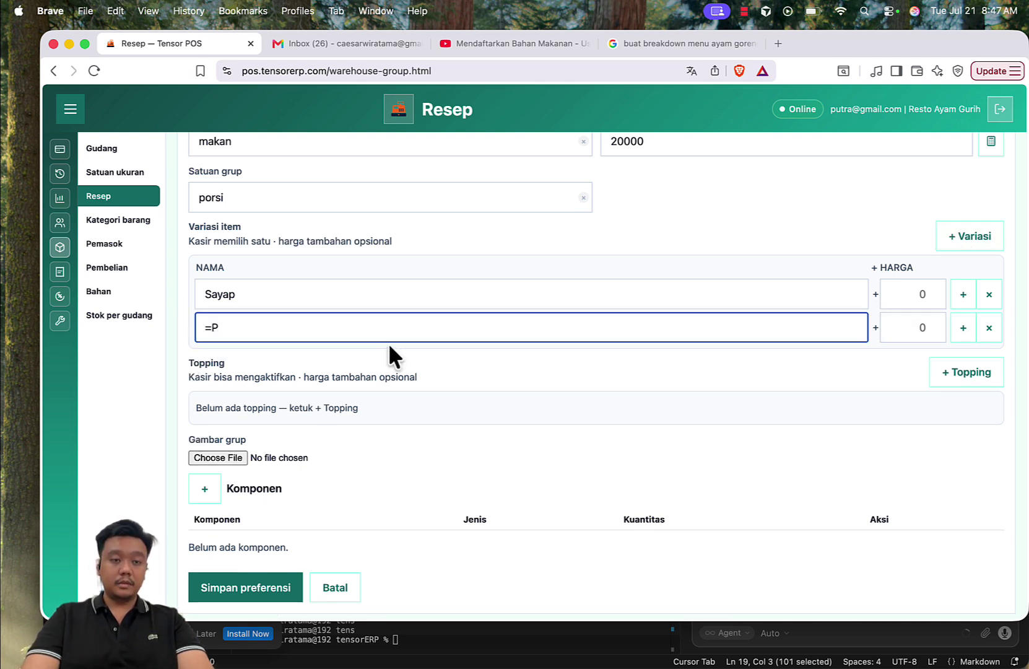
pyautogui.write('Paha Bawah')
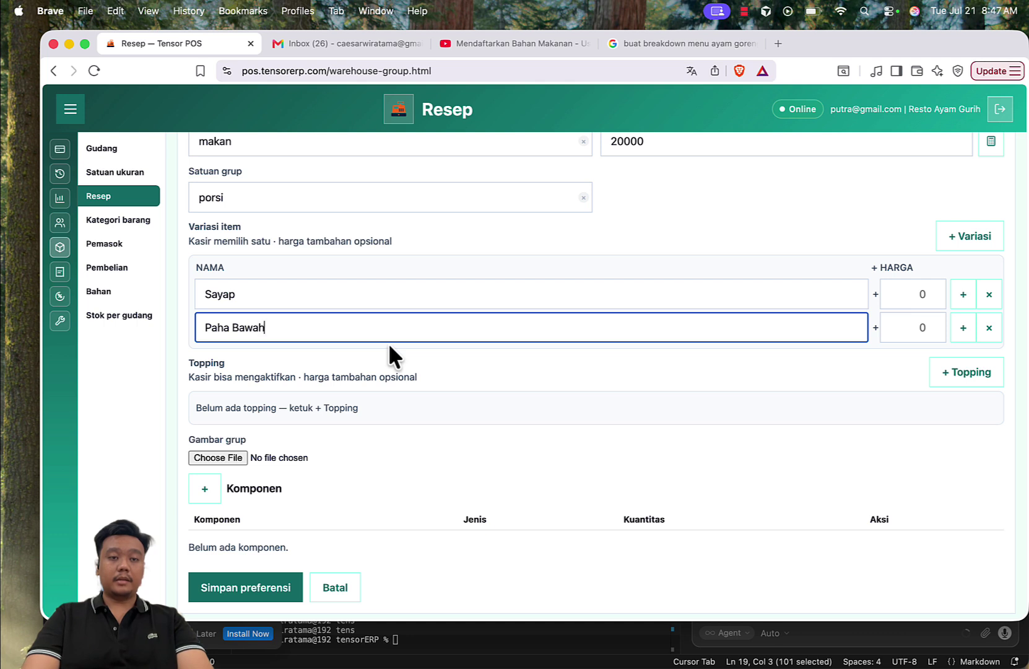
pyautogui.click(916, 329)
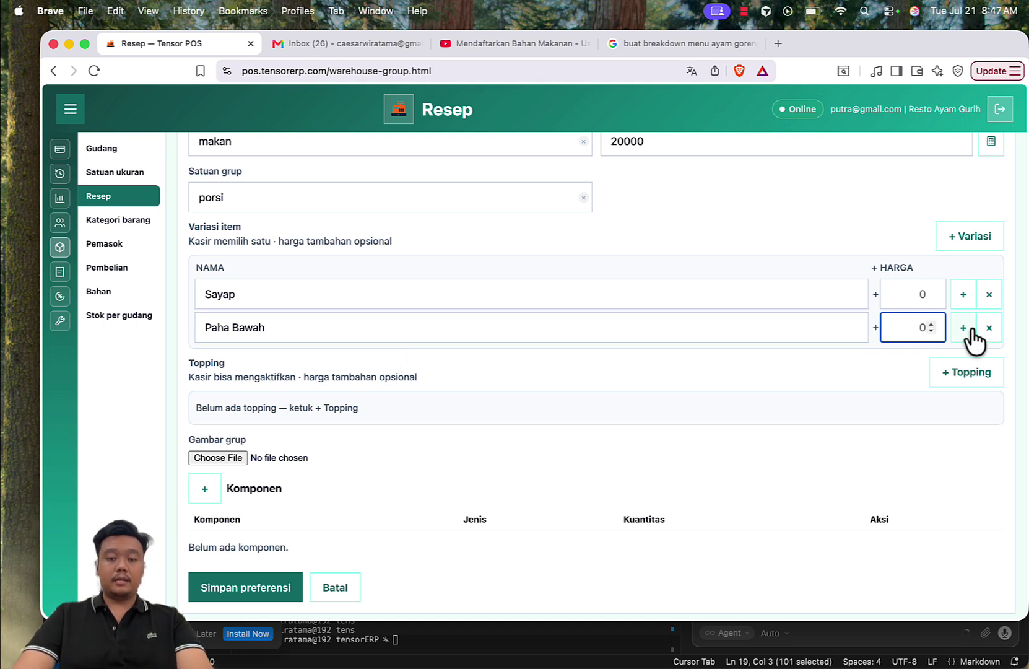
pyautogui.write('500')
# Add a third item variation named Paha Atas with an additional price of 750.
pyautogui.click(957, 243)
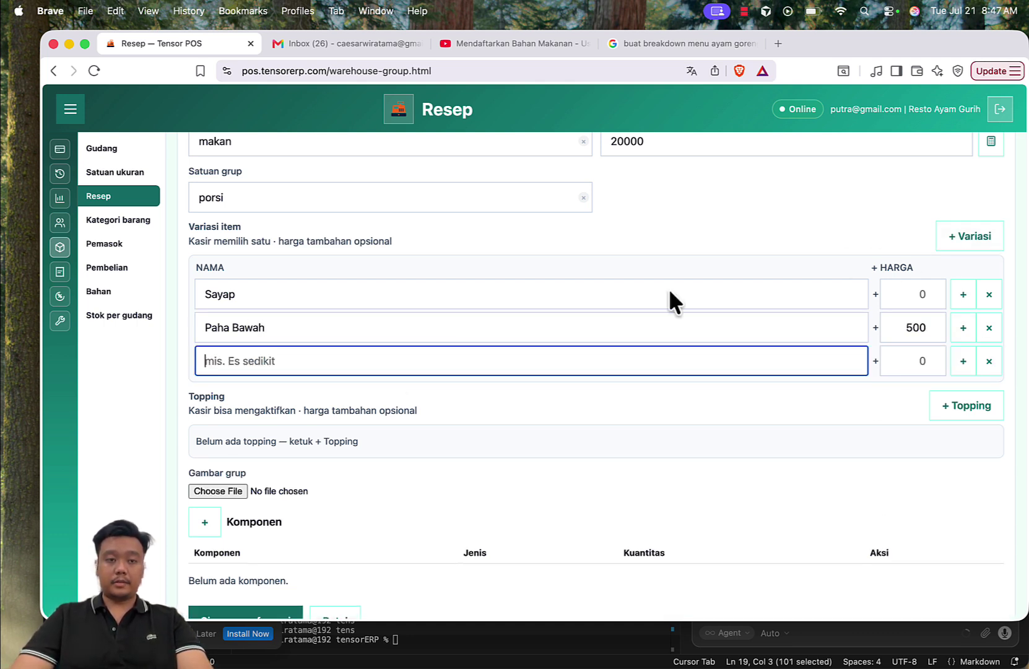
pyautogui.write('Paha')
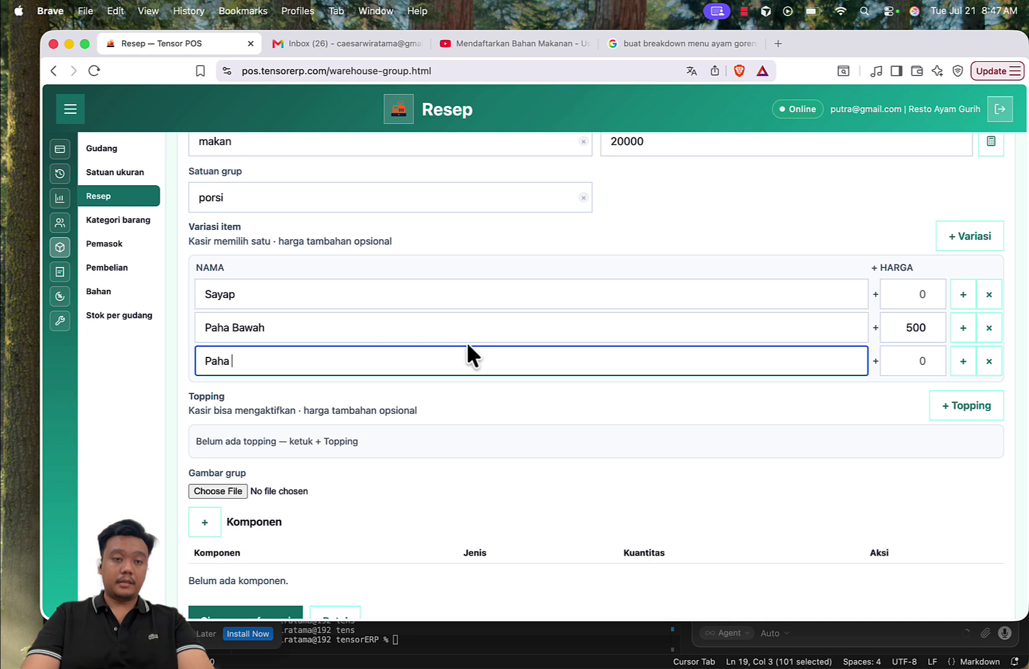
pyautogui.write(' Atas')
pyautogui.click(909, 361)
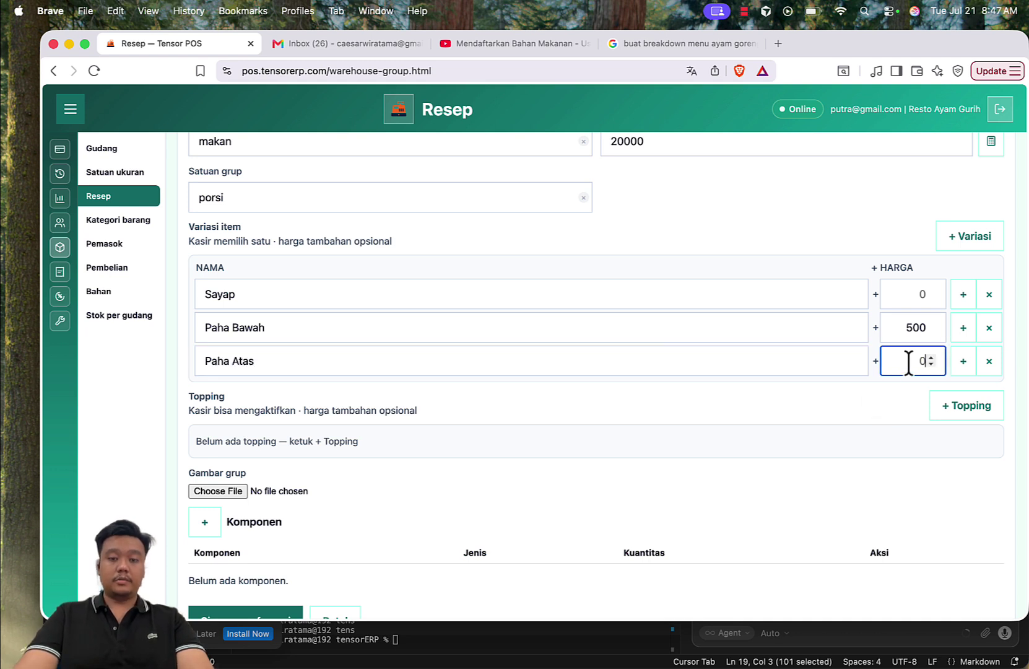
pyautogui.write('759')
pyautogui.press('BackSpace')
pyautogui.write('0')
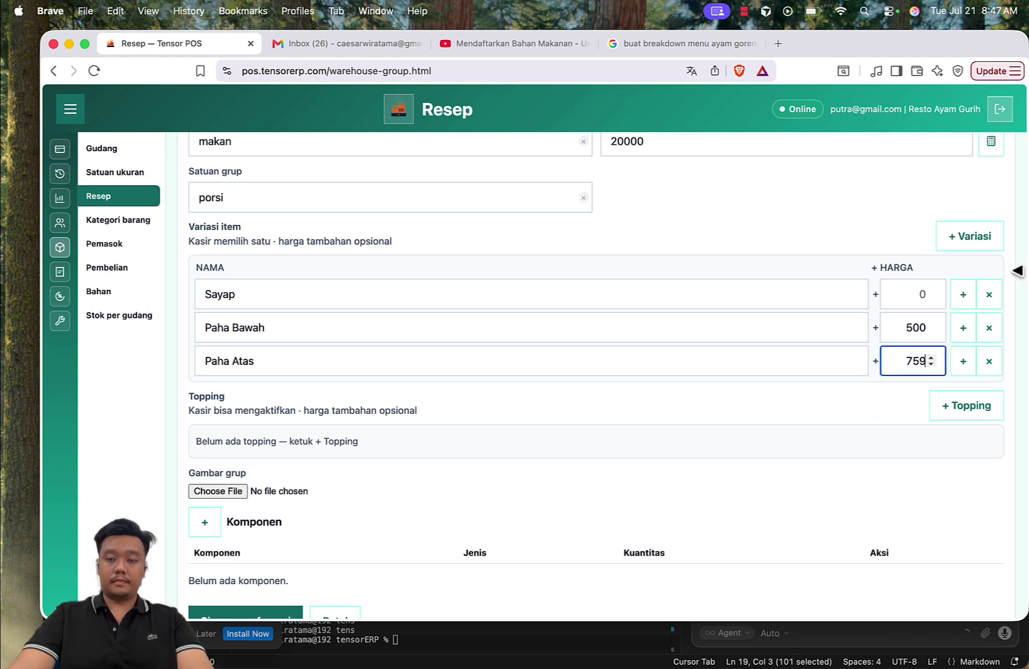
# Add a fourth item variation named Dada with an additional price of 1000.
pyautogui.click(971, 241)
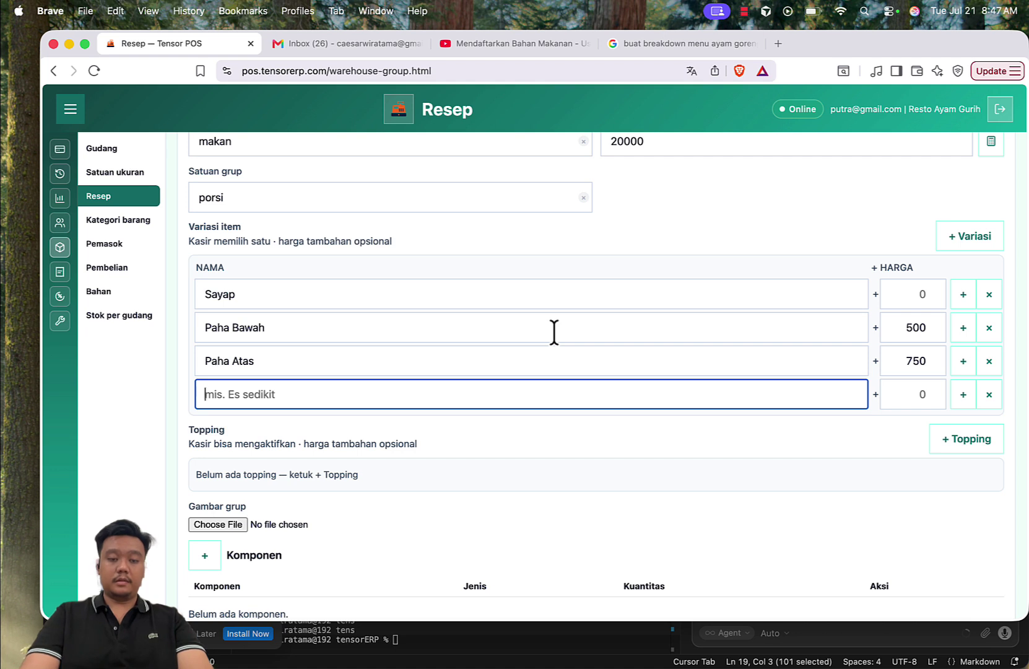
pyautogui.write('Dada')
pyautogui.click(909, 393)
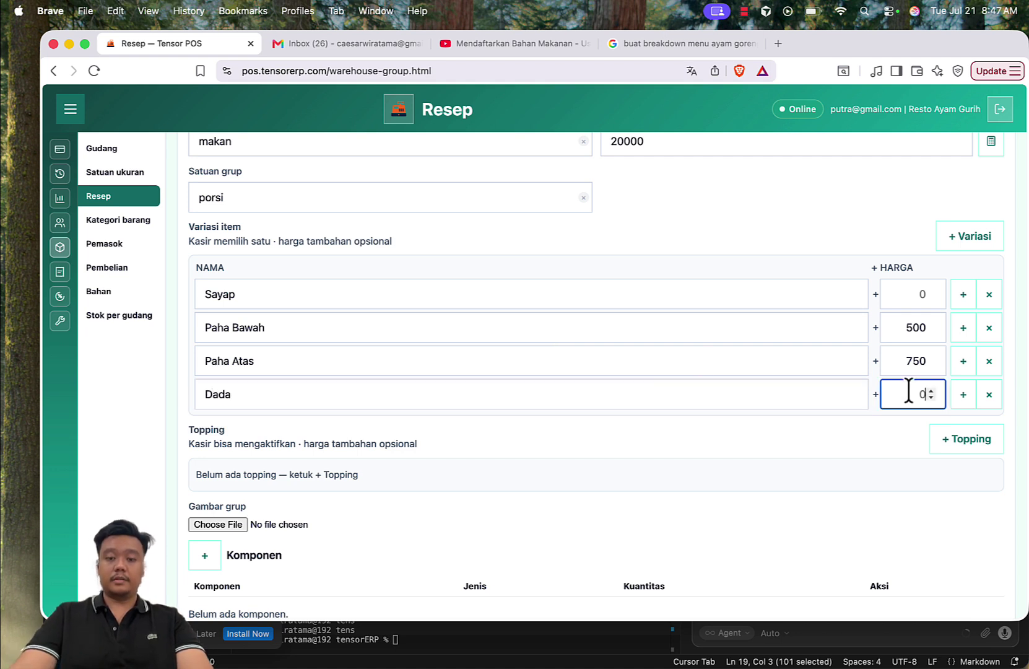
pyautogui.write('1000')
pyautogui.click(854, 180)
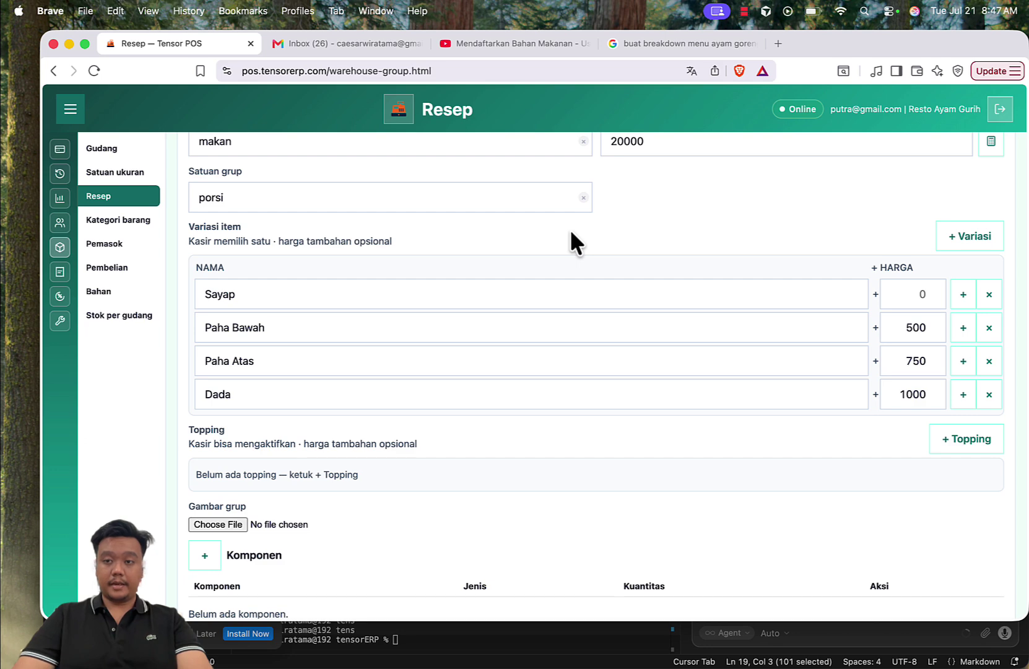
# Add a topping named Ekstra Nasi with an additional price of 1000.
pyautogui.scroll(-5, 571, 232)
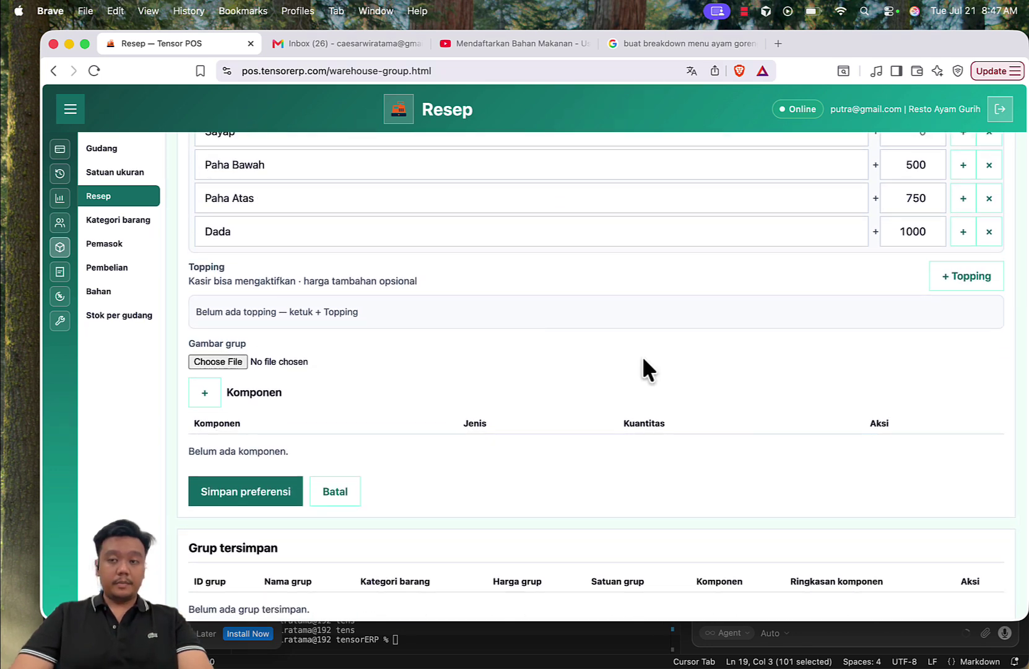
pyautogui.click(956, 279)
pyautogui.write('E')
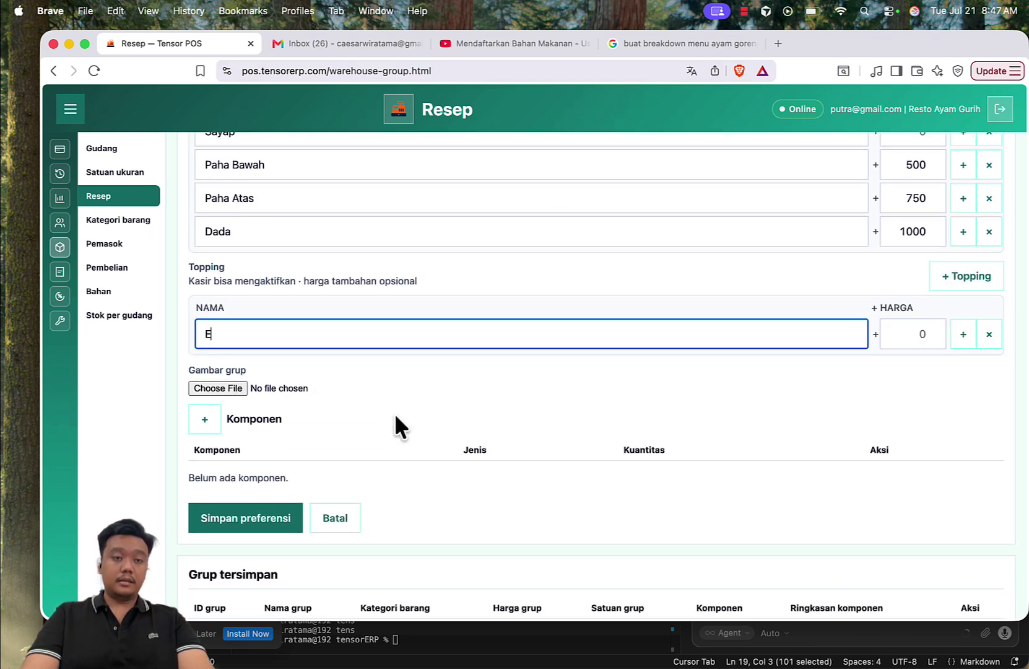
pyautogui.write('kstra Nasi')
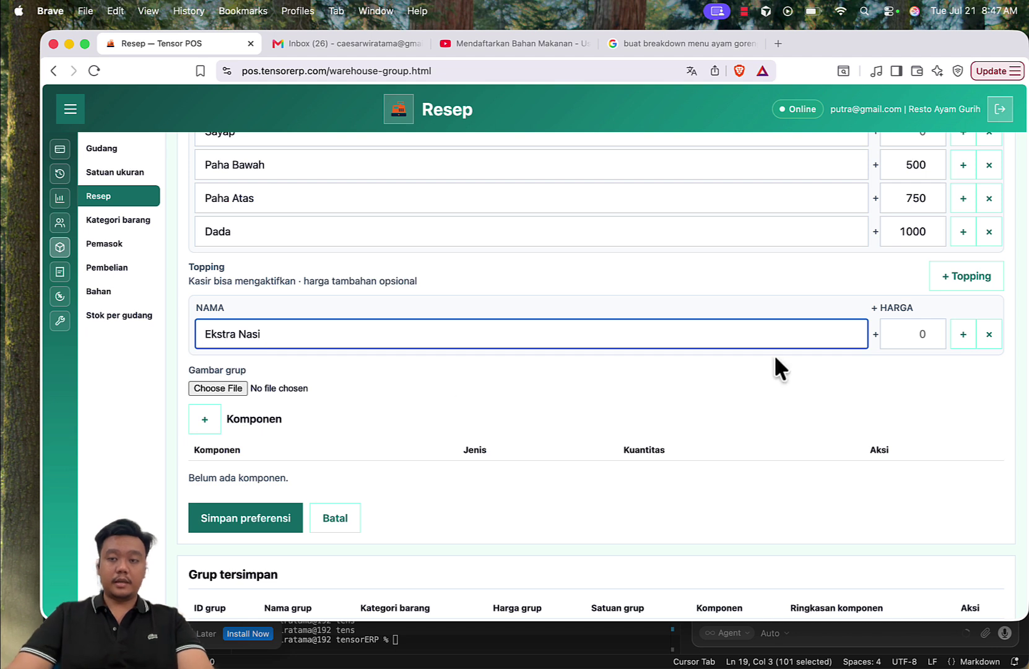
pyautogui.click(909, 335)
pyautogui.write('1000')
pyautogui.click(879, 271)
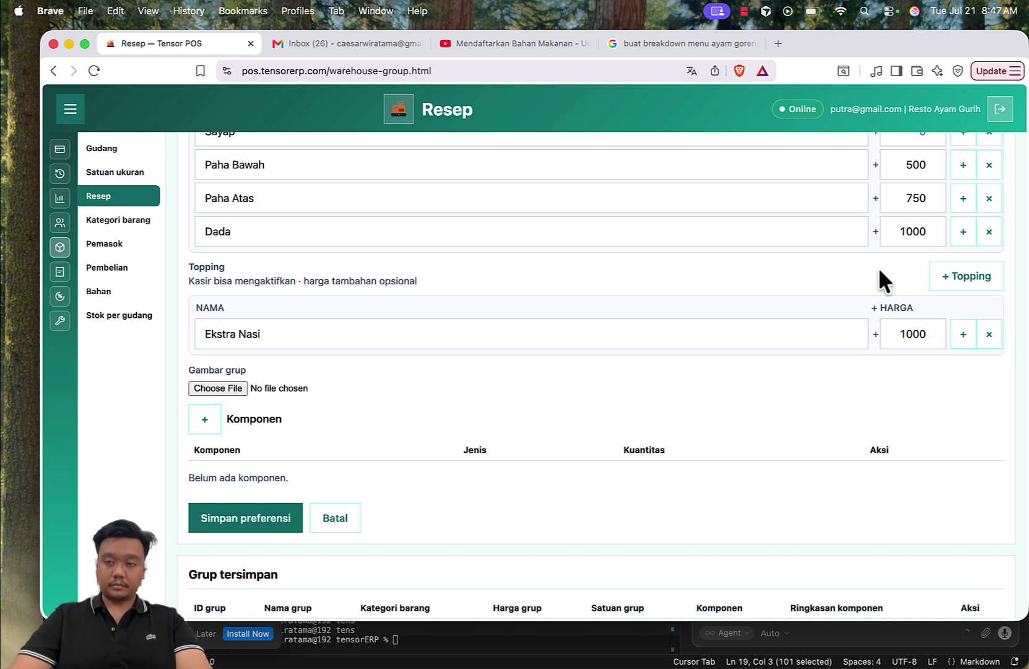
# Add a second topping named Saus Mayonaise with an additional price of 500.
pyautogui.click(948, 280)
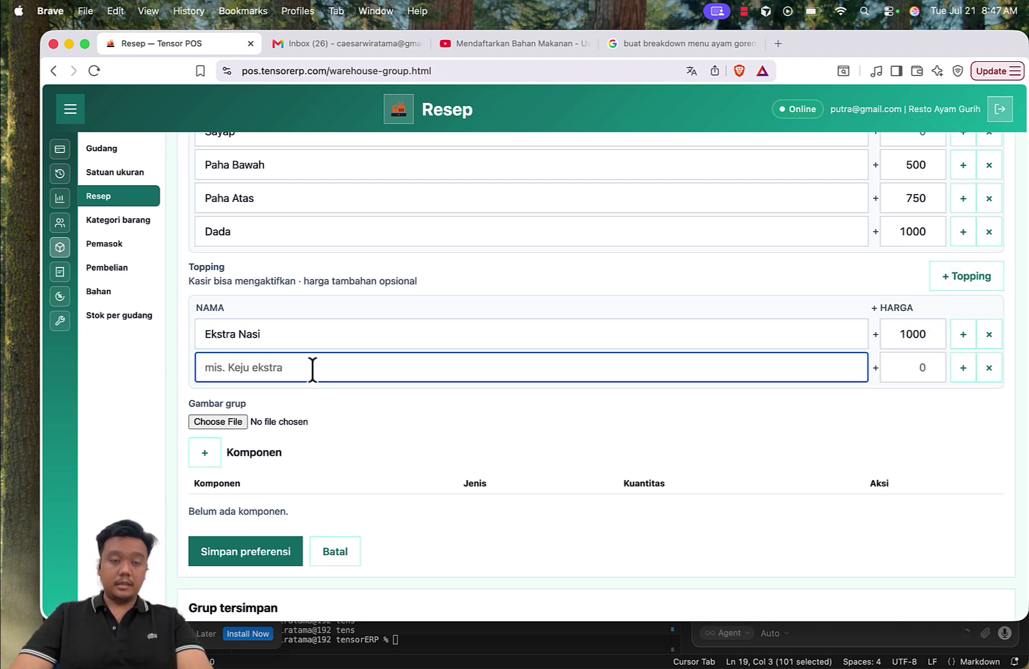
pyautogui.write('Ekstra')
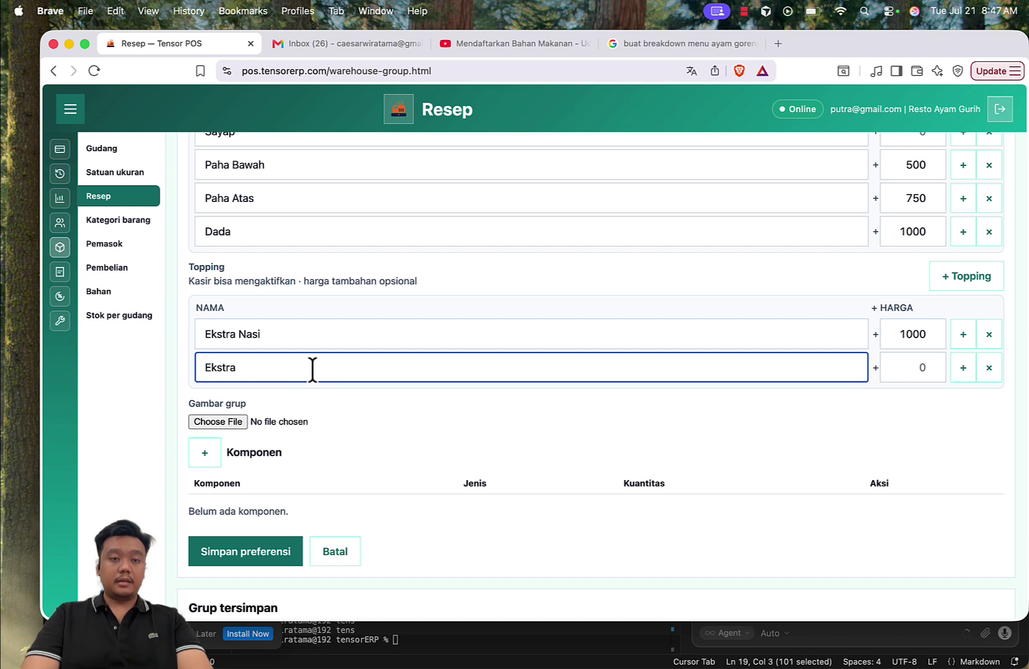
pyautogui.press('super+a')
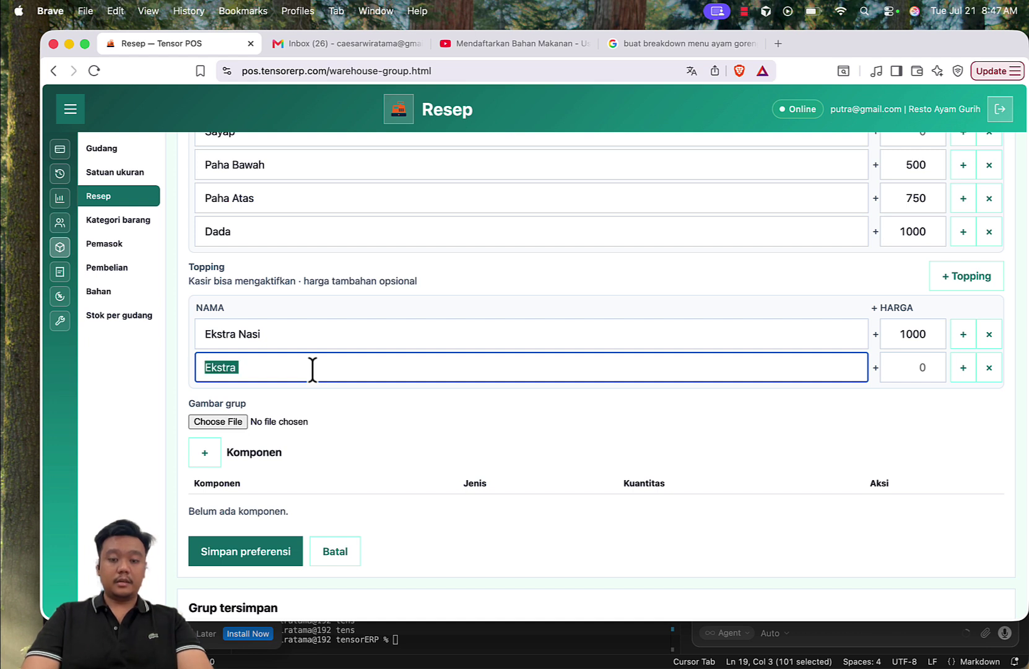
pyautogui.write('Saus')
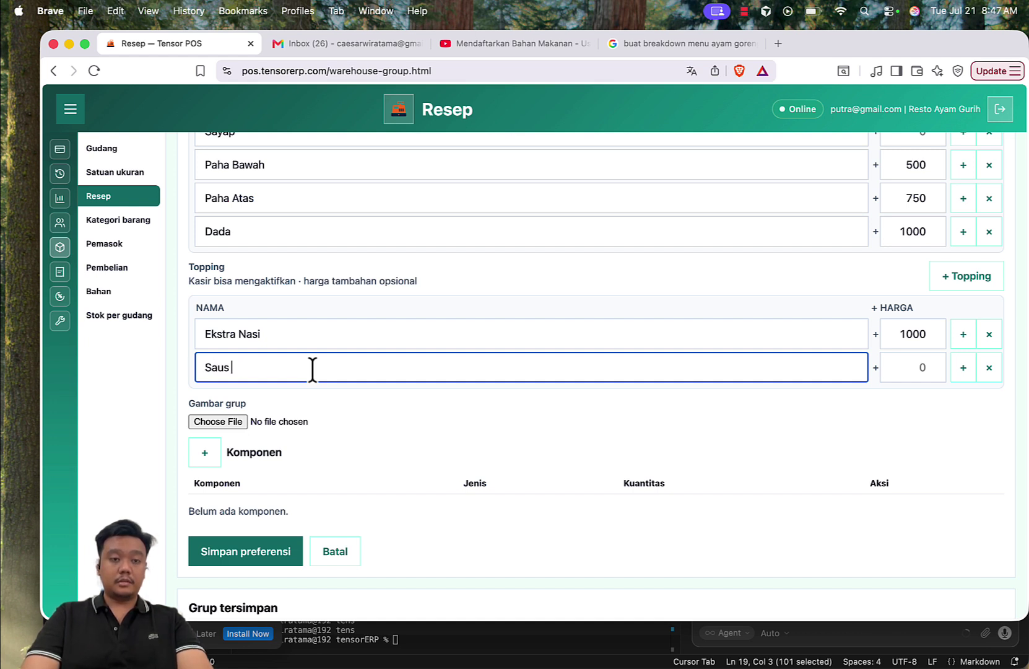
pyautogui.write(' Mayonaise')
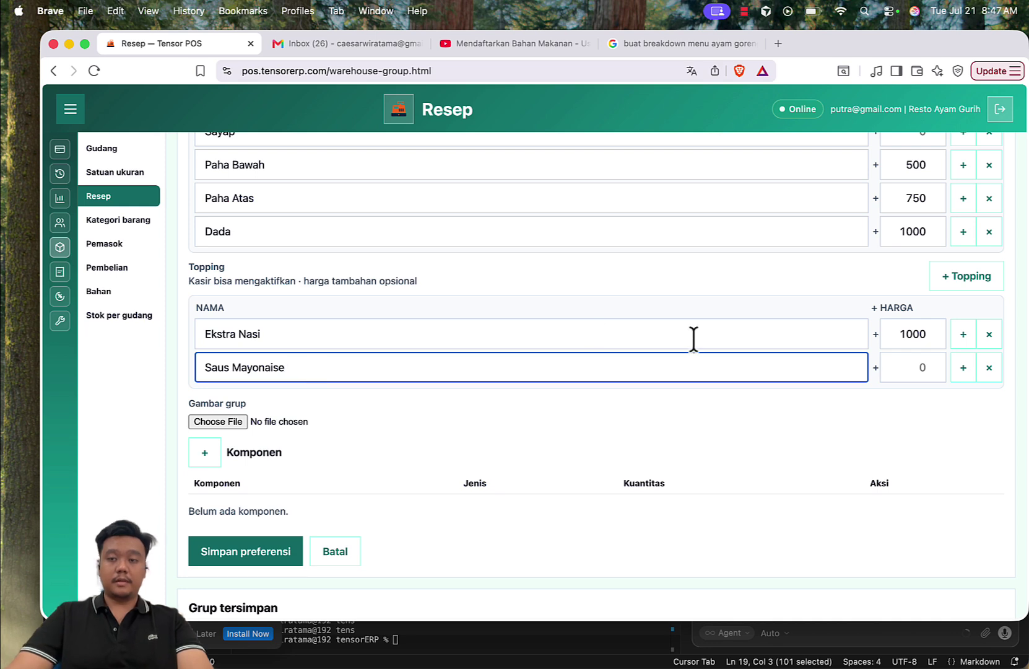
pyautogui.click(914, 371)
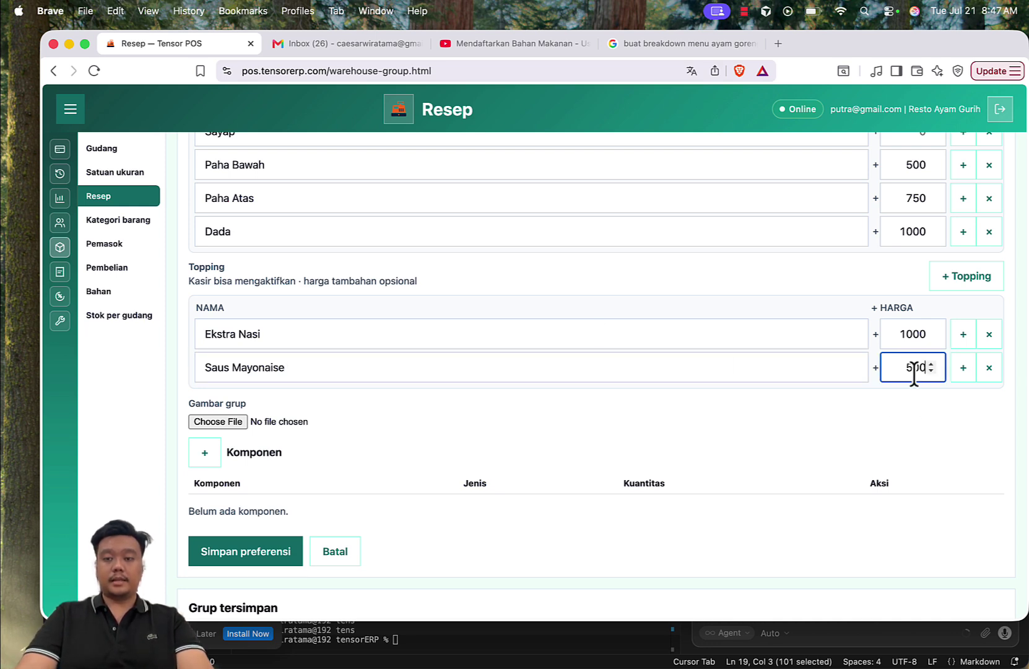
pyautogui.write('500')
pyautogui.click(805, 293)
# Attach the image ayam goreng nasi.png from the Downloads folder as the recipe's group picture.
pyautogui.scroll(-3, 805, 293)
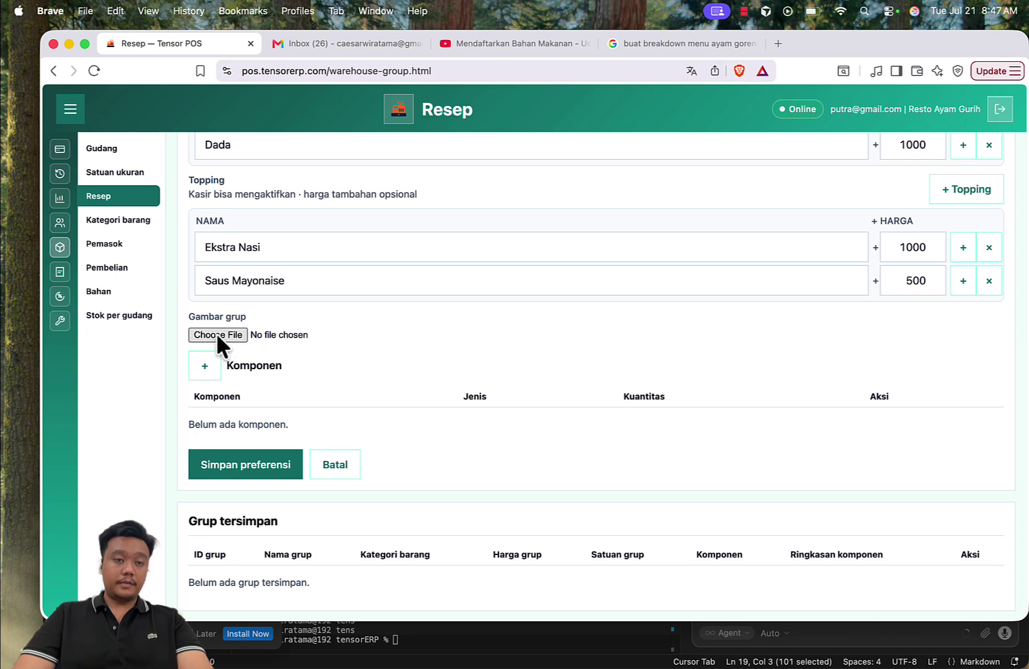
pyautogui.click(216, 333)
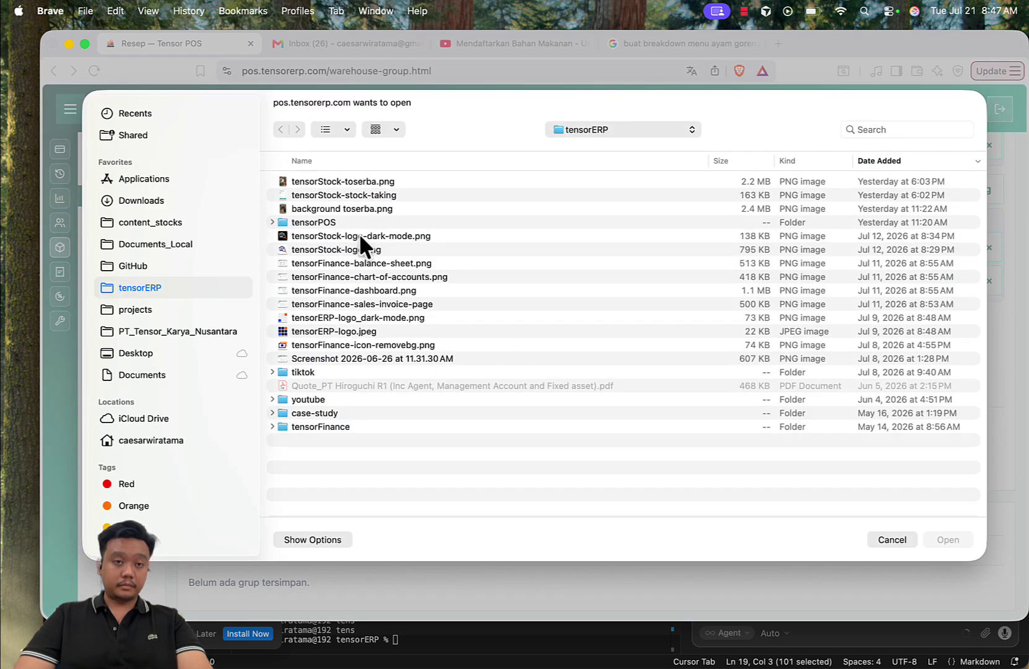
pyautogui.click(138, 200)
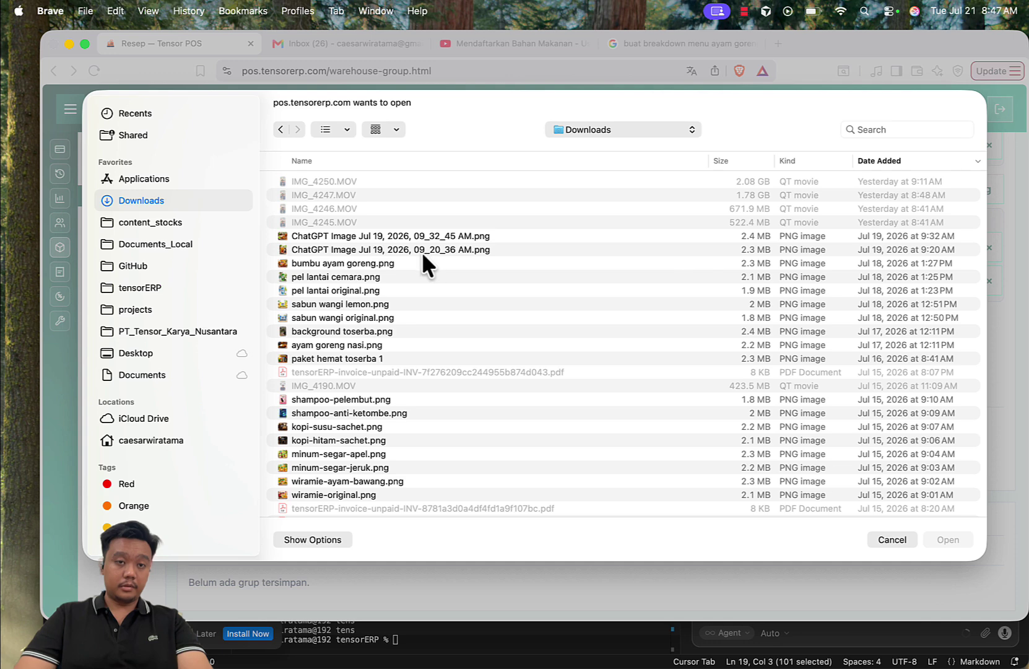
pyautogui.click(361, 348)
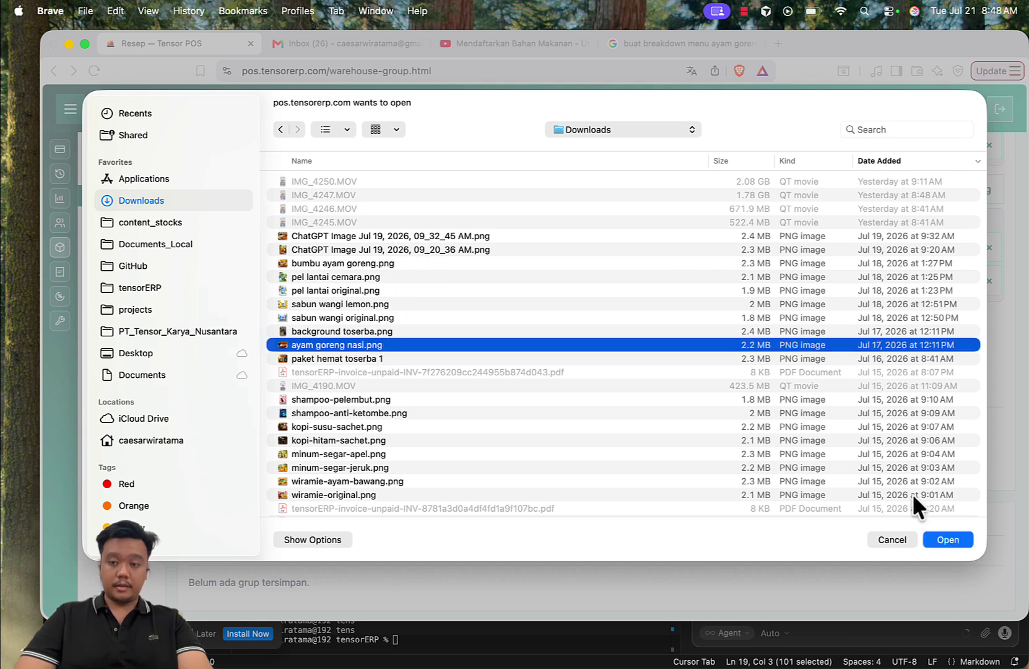
pyautogui.click(932, 537)
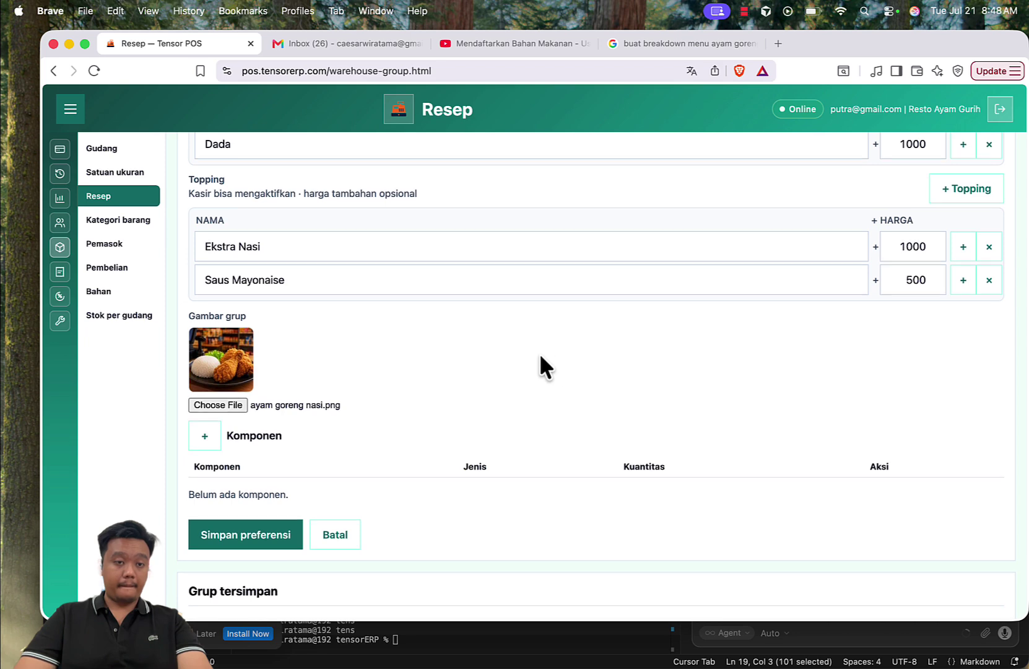
# Add Ayam Segar as a recipe component with a quantity of 125 gram.
pyautogui.scroll(-2, 540, 359)
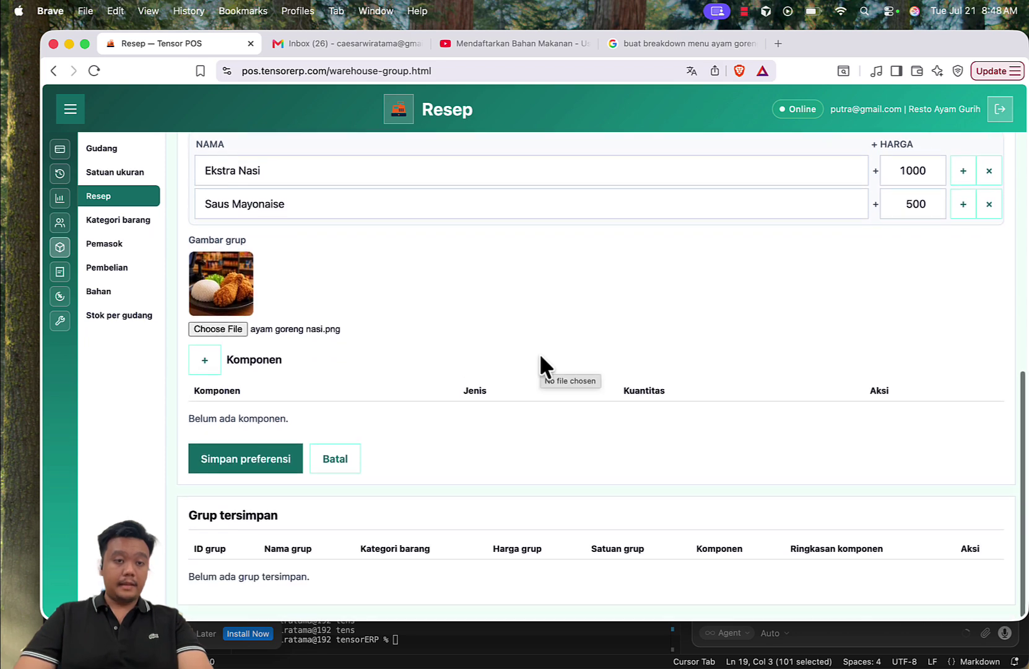
pyautogui.click(206, 365)
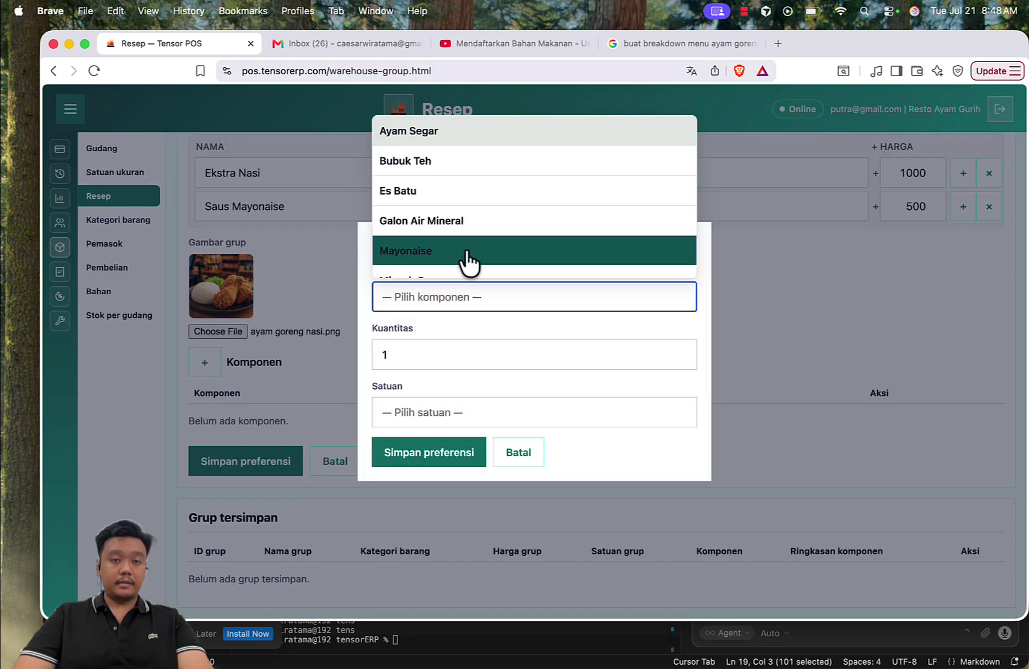
pyautogui.click(546, 348)
pyautogui.click(488, 301)
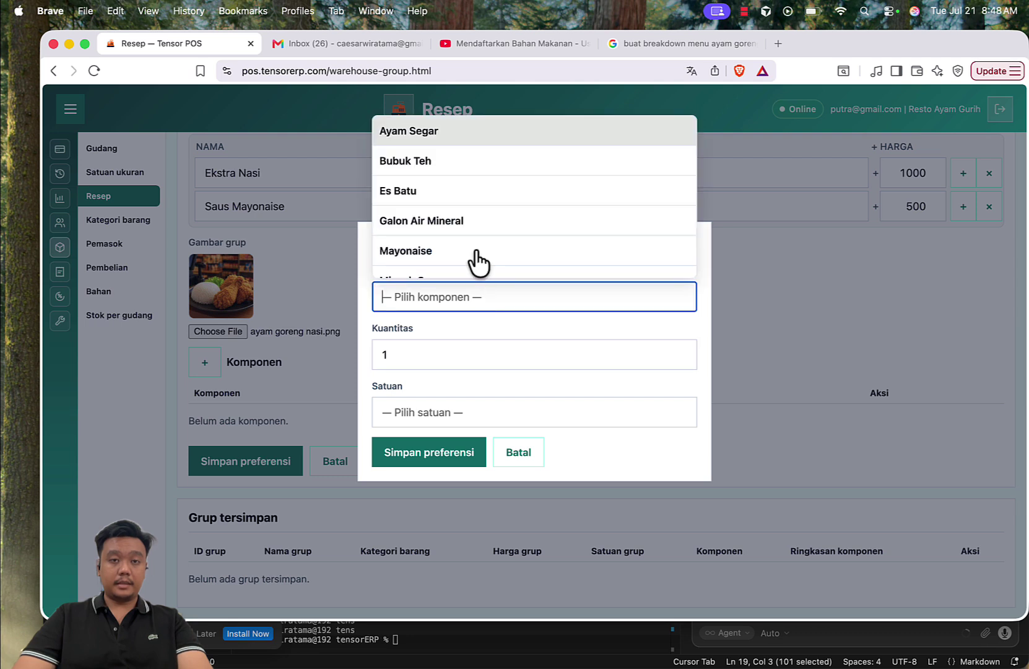
pyautogui.click(459, 134)
pyautogui.click(489, 406)
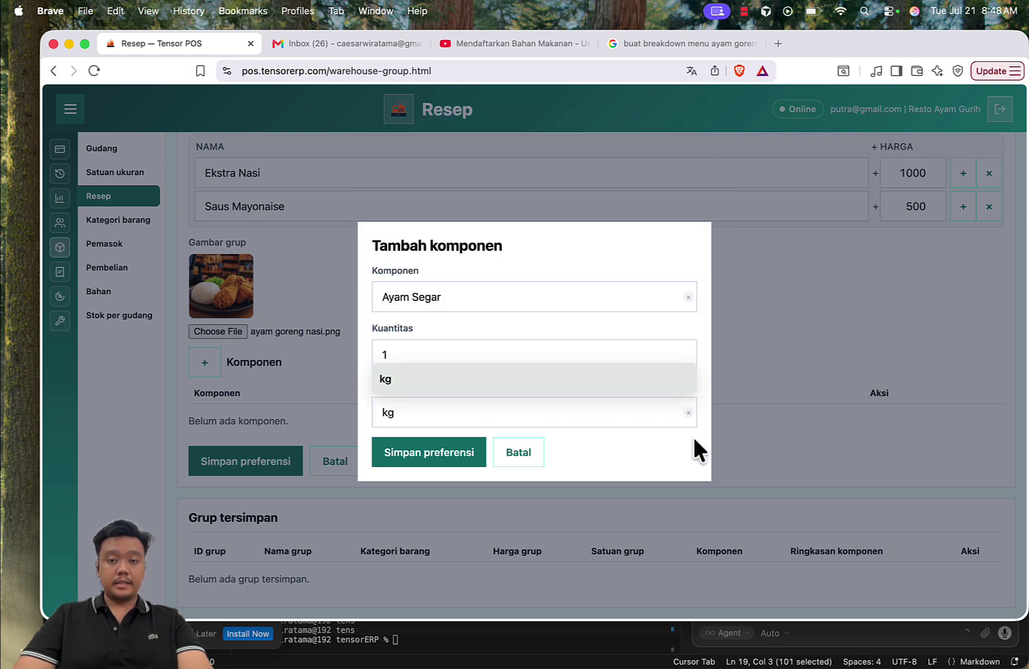
pyautogui.click(436, 379)
pyautogui.doubleClick(468, 355)
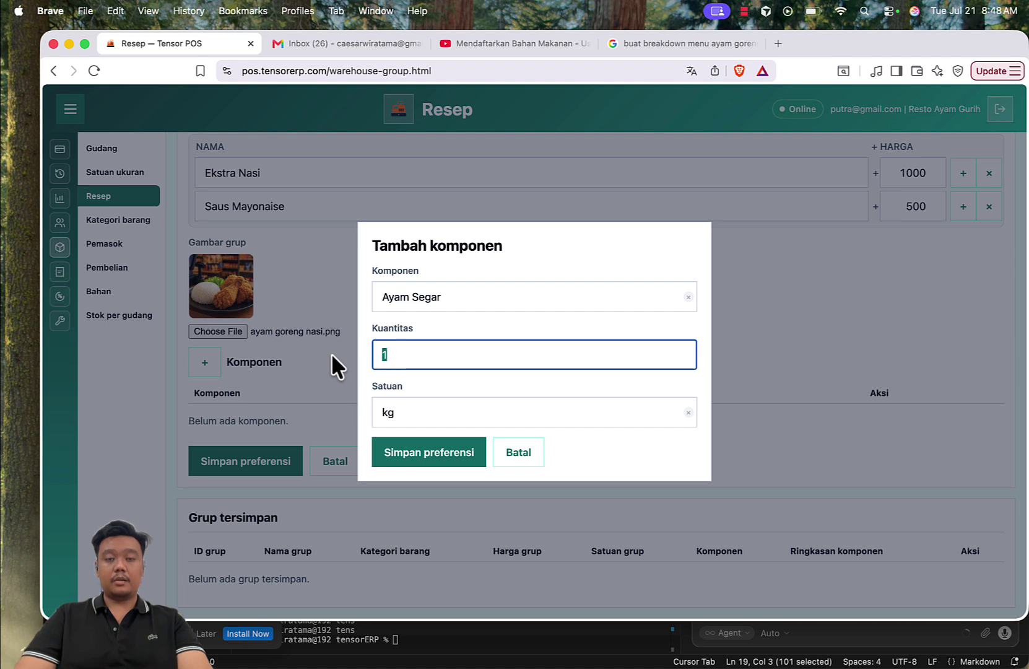
pyautogui.click(688, 413)
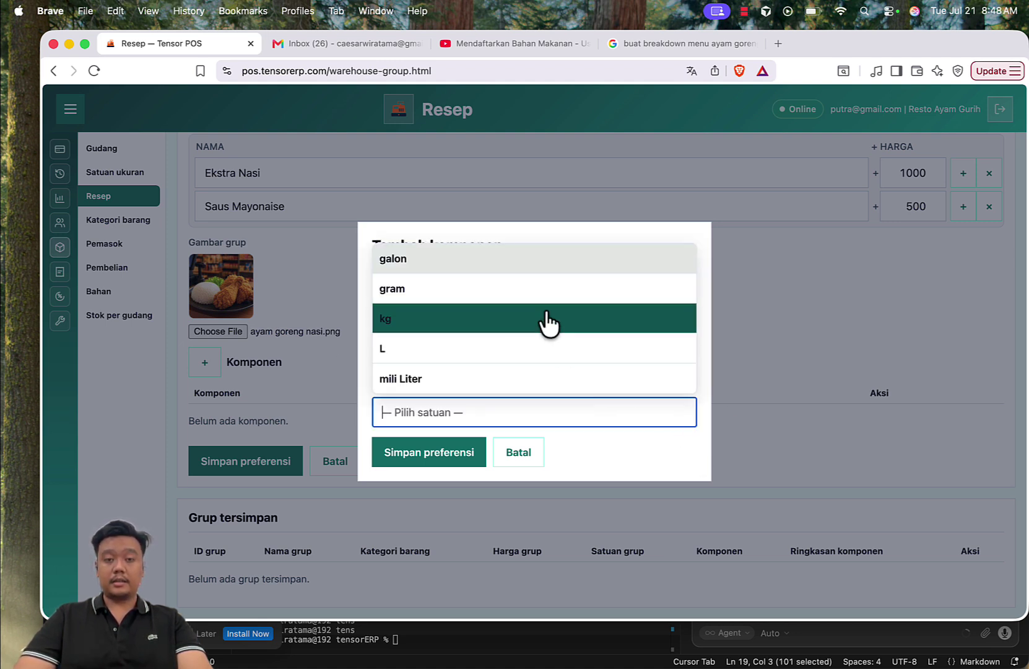
pyautogui.click(458, 289)
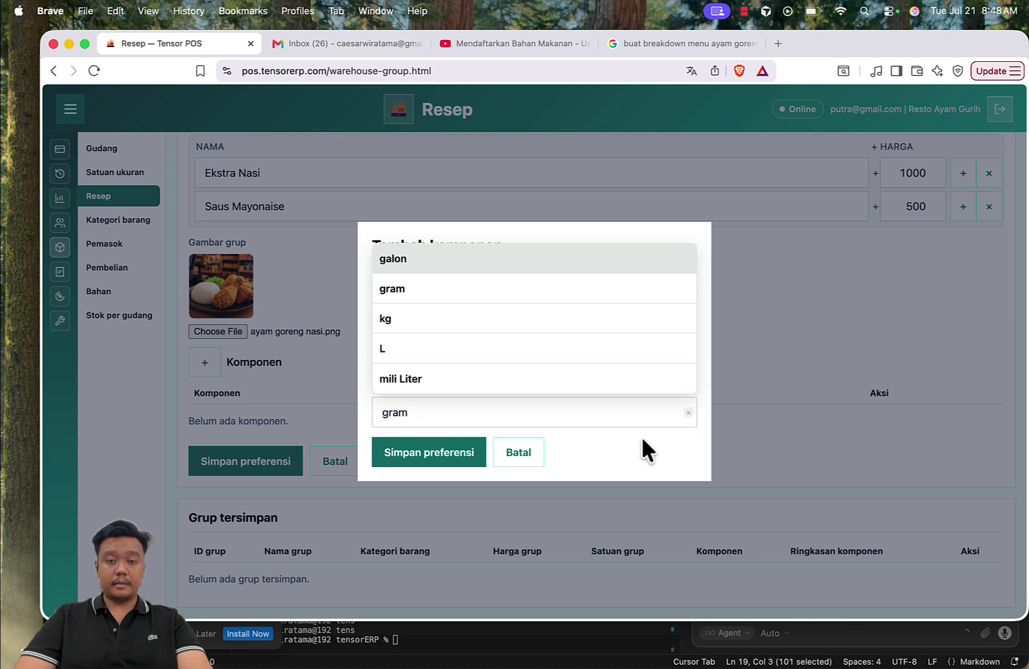
pyautogui.click(423, 357)
pyautogui.write('125')
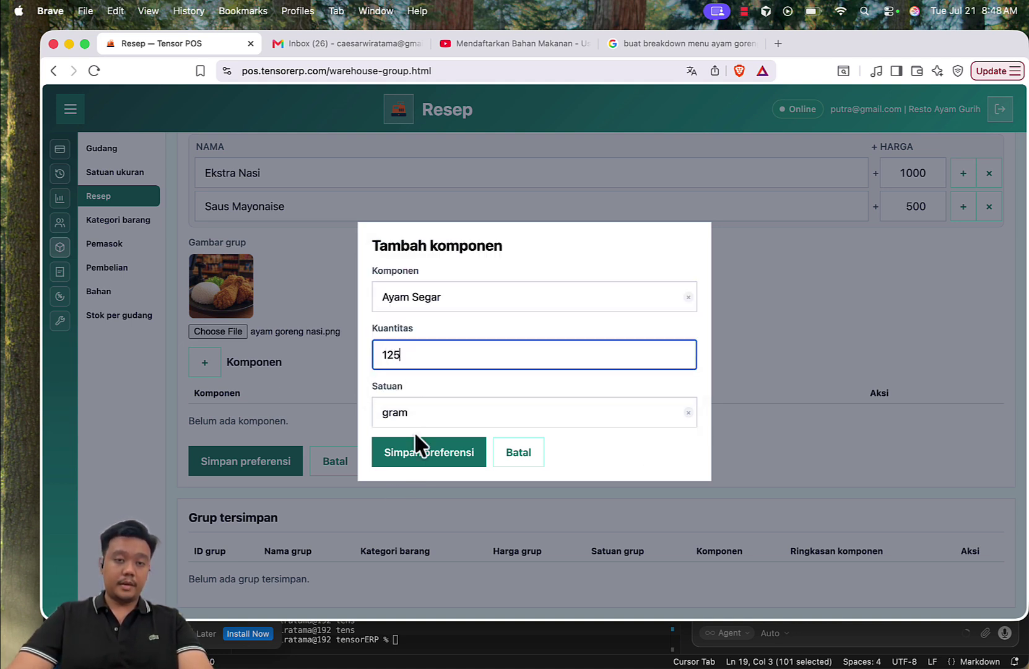
pyautogui.click(412, 452)
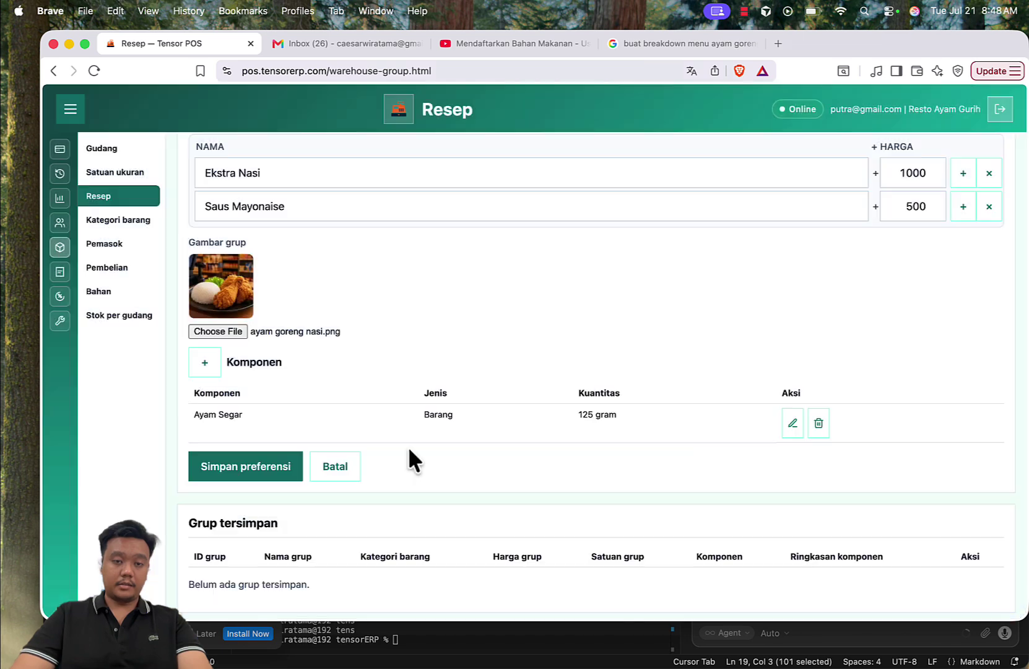
# Add Minyak Goreng as a recipe component with a quantity of 80 mili Liter.
pyautogui.scroll(-1, 546, 322)
pyautogui.click(208, 357)
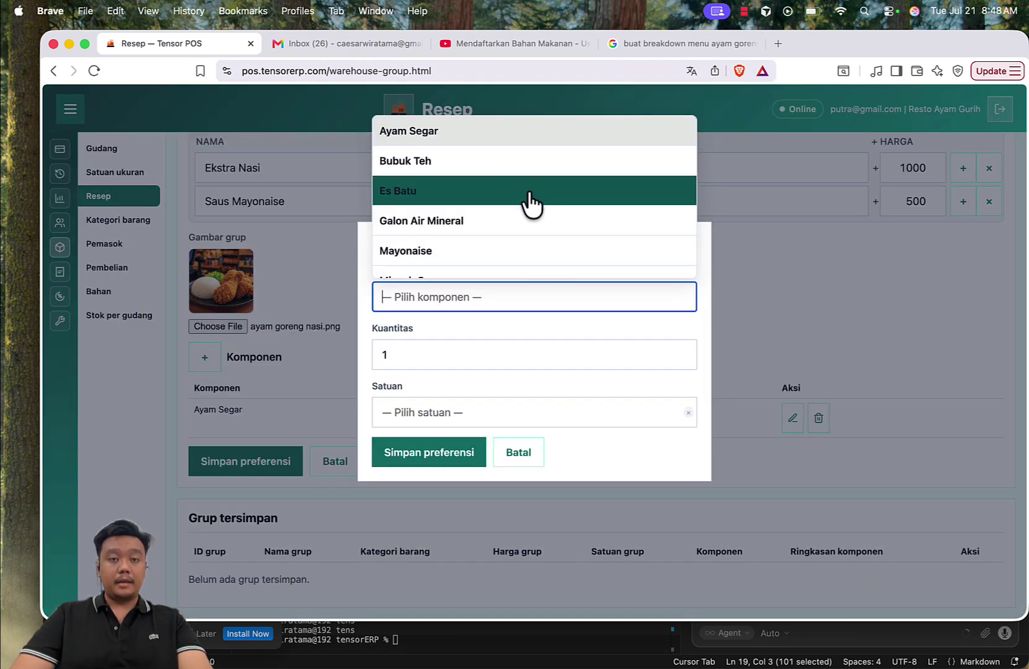
pyautogui.scroll(-3, 530, 202)
pyautogui.click(474, 238)
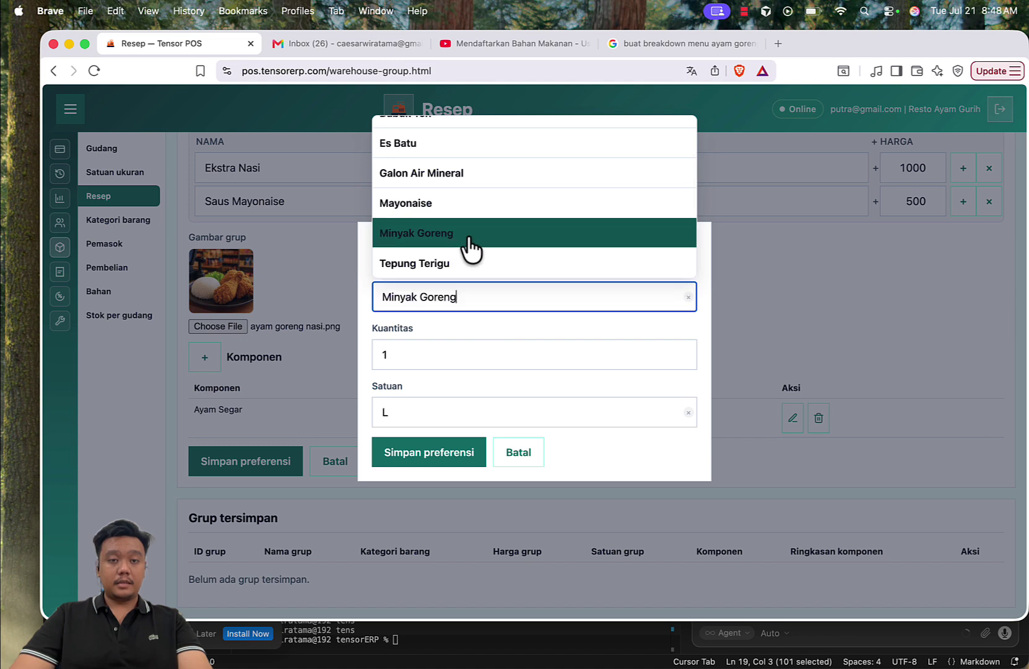
pyautogui.click(448, 413)
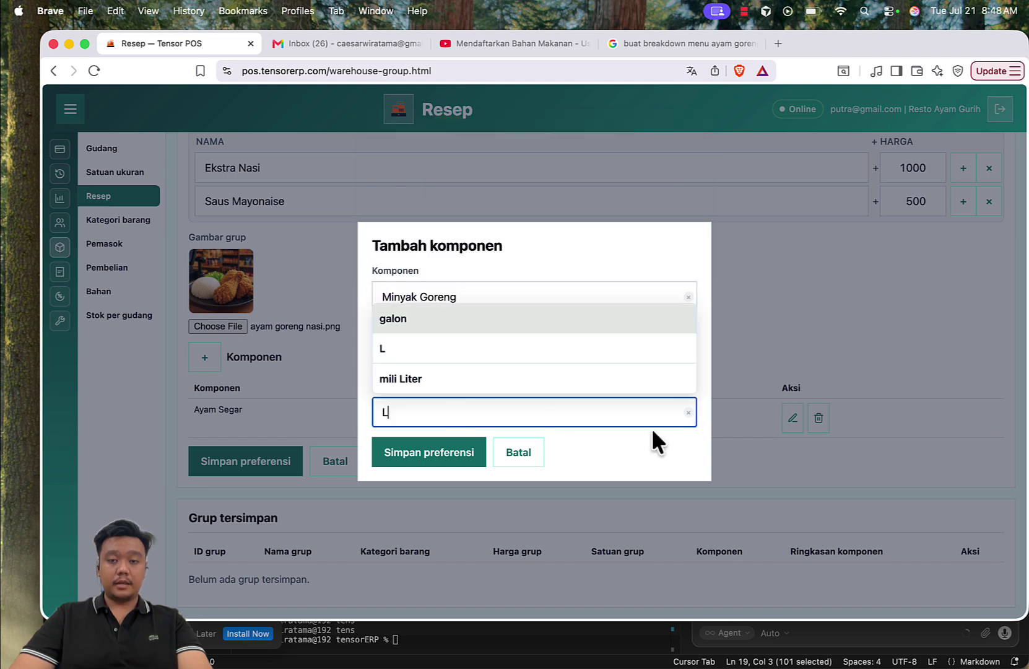
pyautogui.click(687, 413)
pyautogui.click(471, 387)
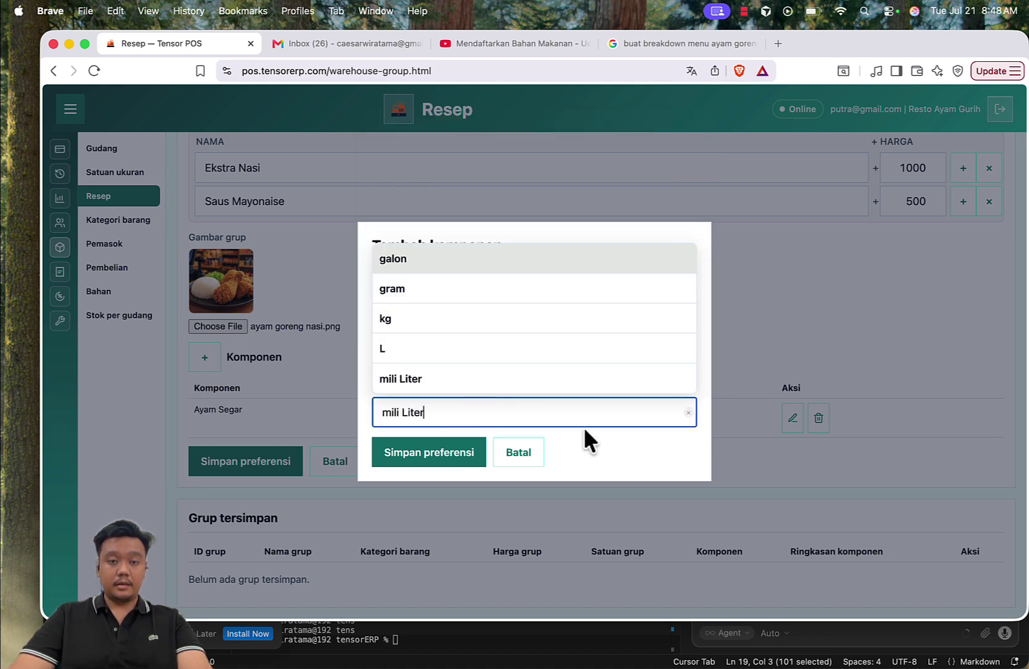
pyautogui.click(452, 358)
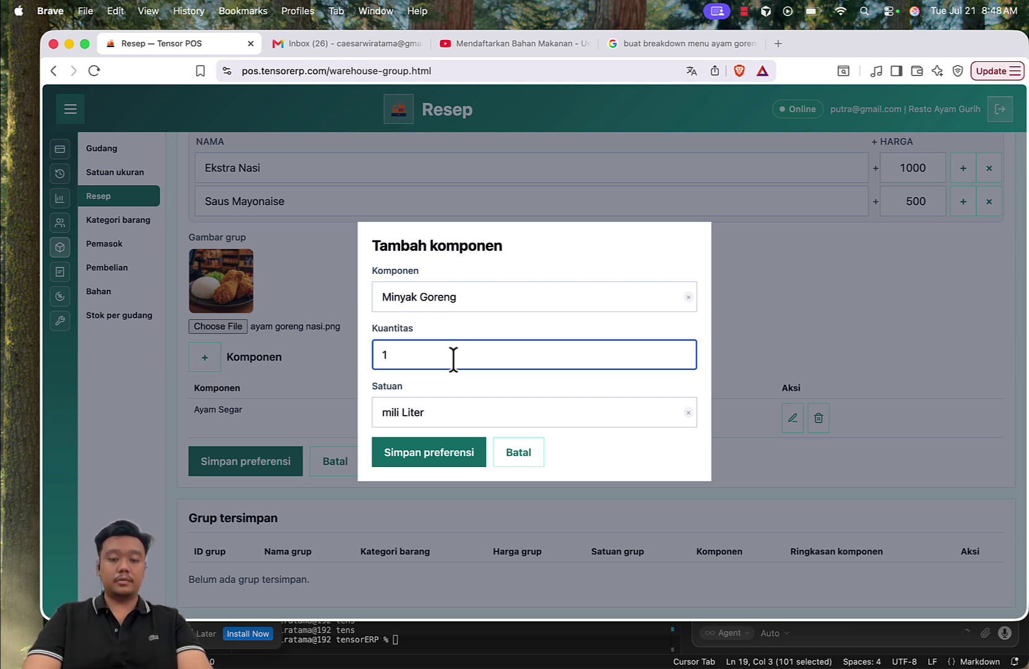
pyautogui.press('BackSpace')
pyautogui.write('80')
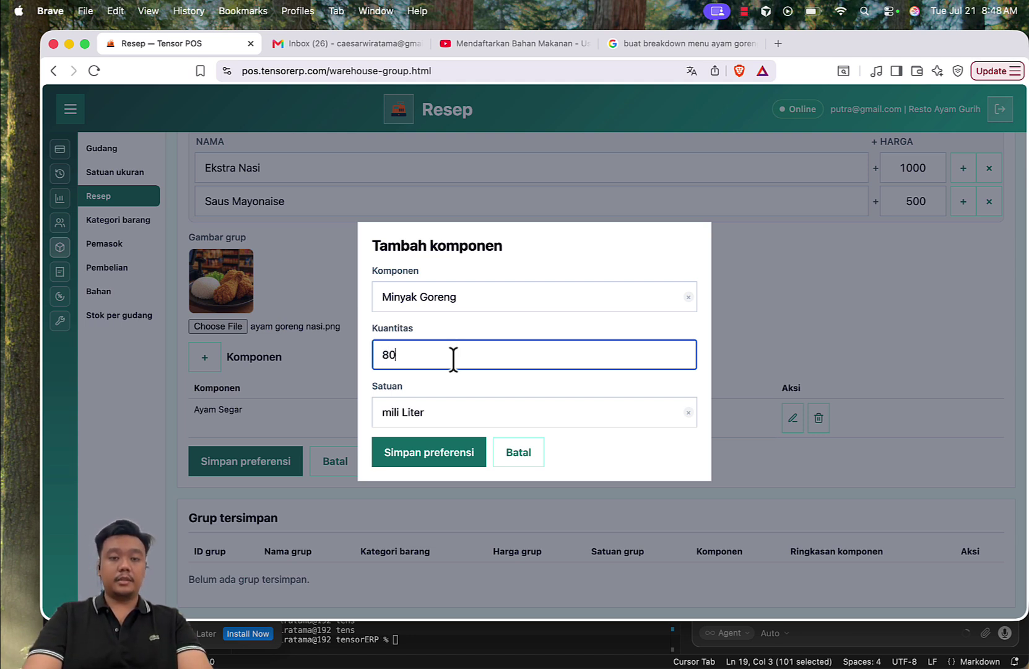
pyautogui.click(447, 451)
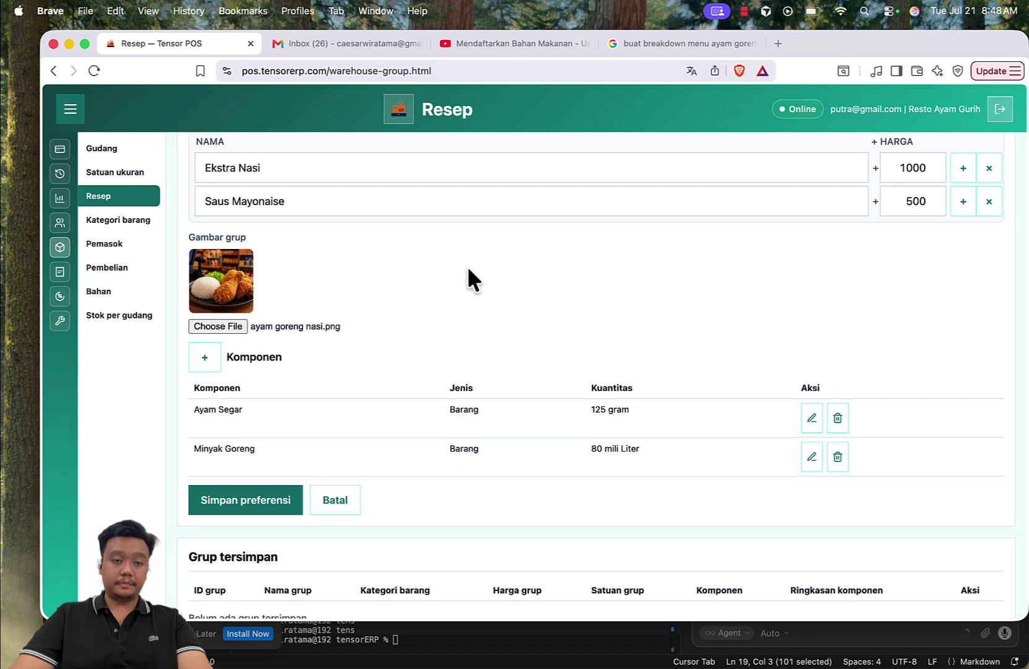
# Create a new item named Beras as a recipe component, leaving the default quantity of 1 and no unit selected.
pyautogui.click(205, 357)
pyautogui.scroll(2, 486, 242)
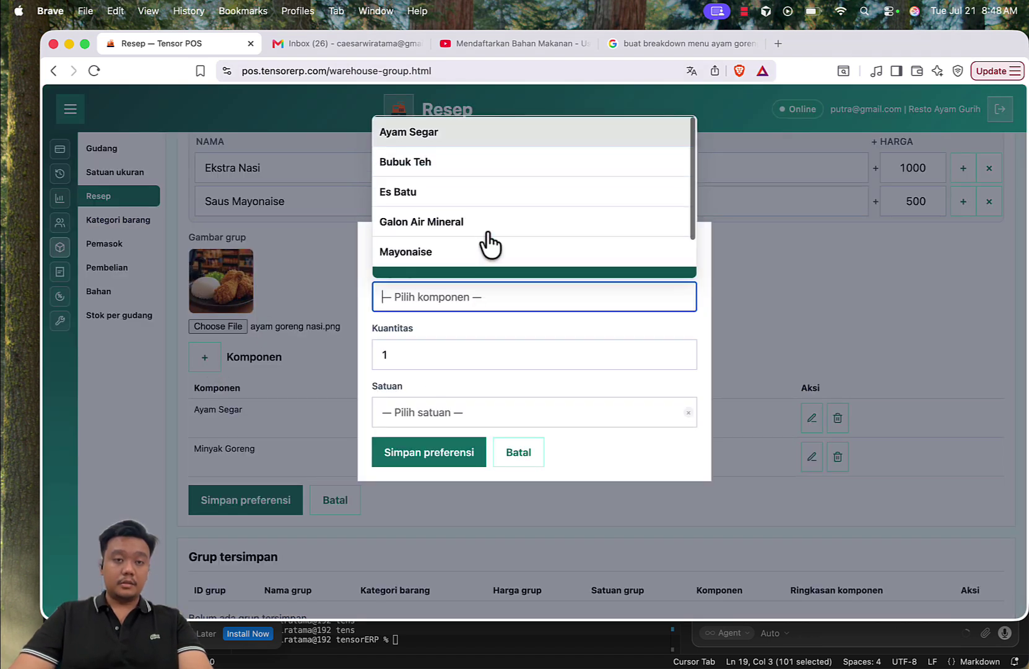
pyautogui.scroll(-2, 480, 181)
pyautogui.scroll(2, 480, 181)
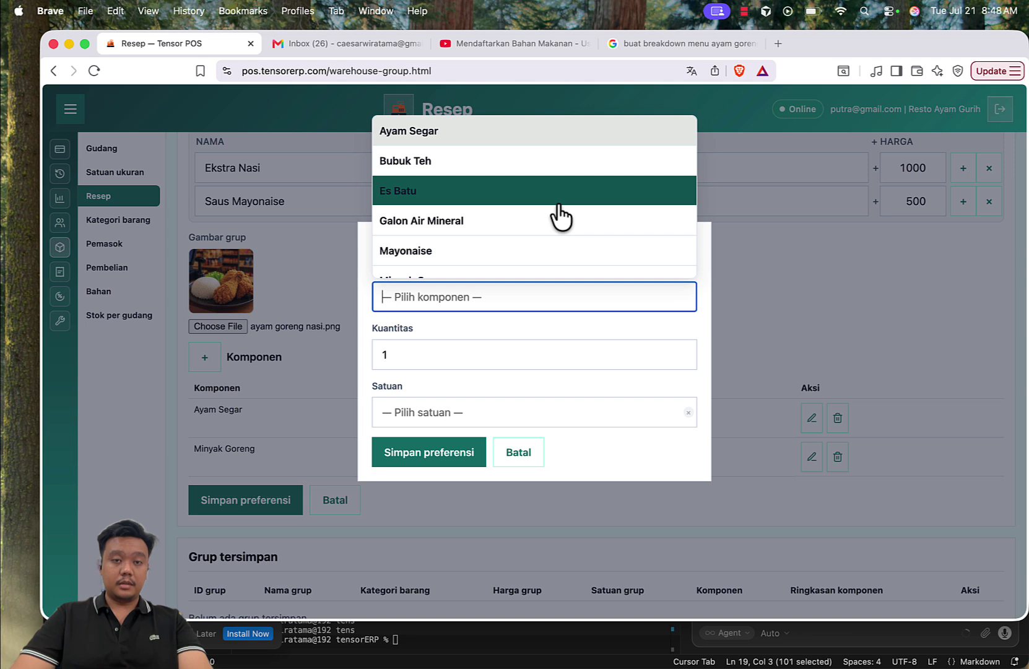
pyautogui.write('b')
pyautogui.press('BackSpace')
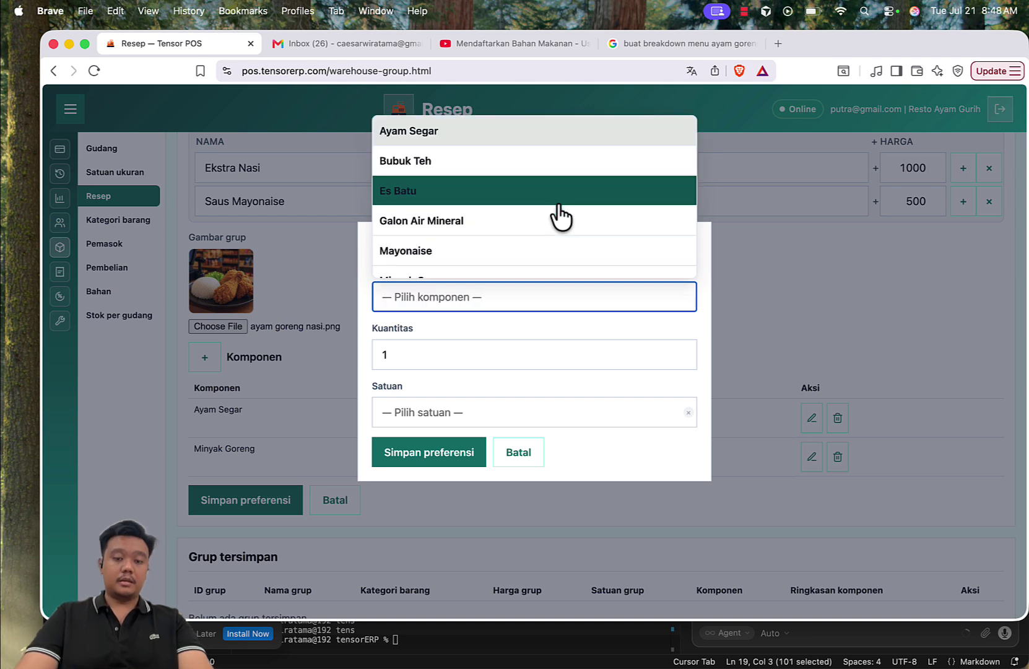
pyautogui.write('Beras')
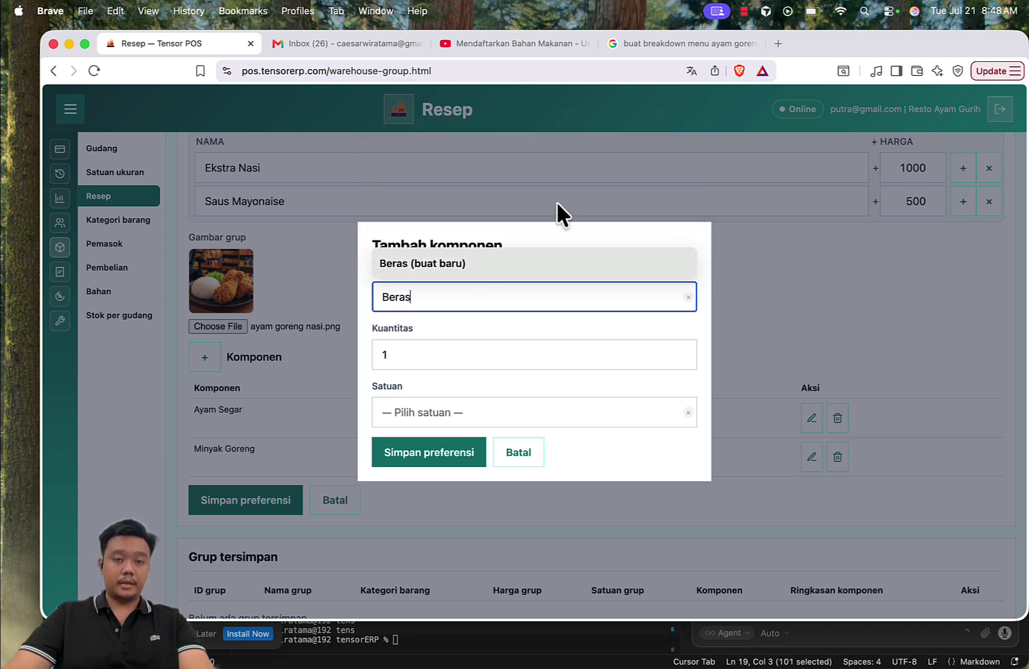
pyautogui.click(514, 257)
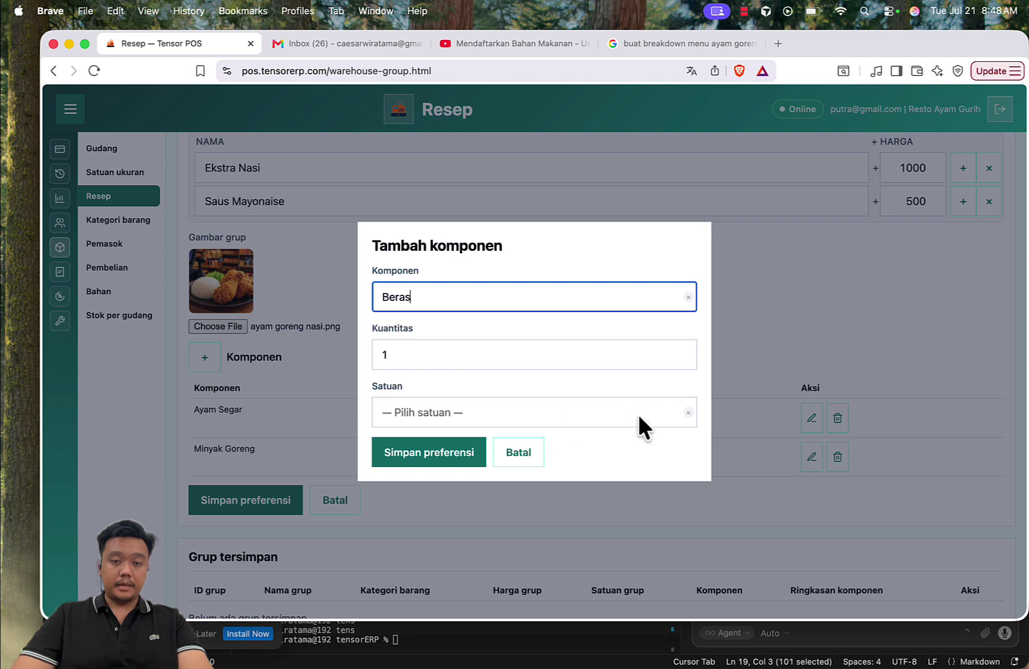
pyautogui.click(474, 454)
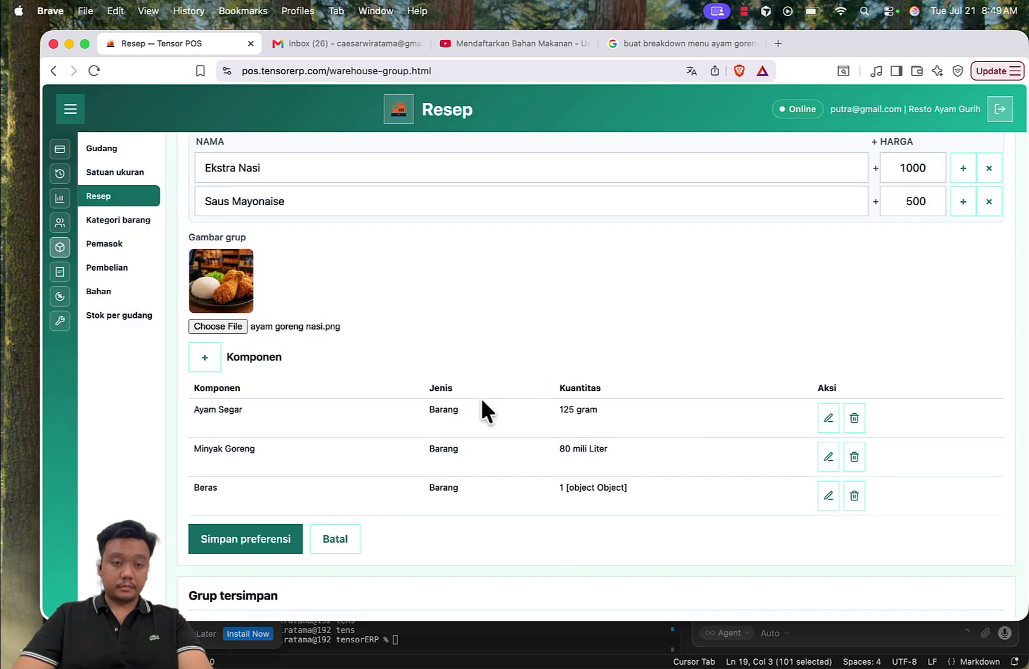
# Save the recipe and open the Bahan page.
pyautogui.click(267, 546)
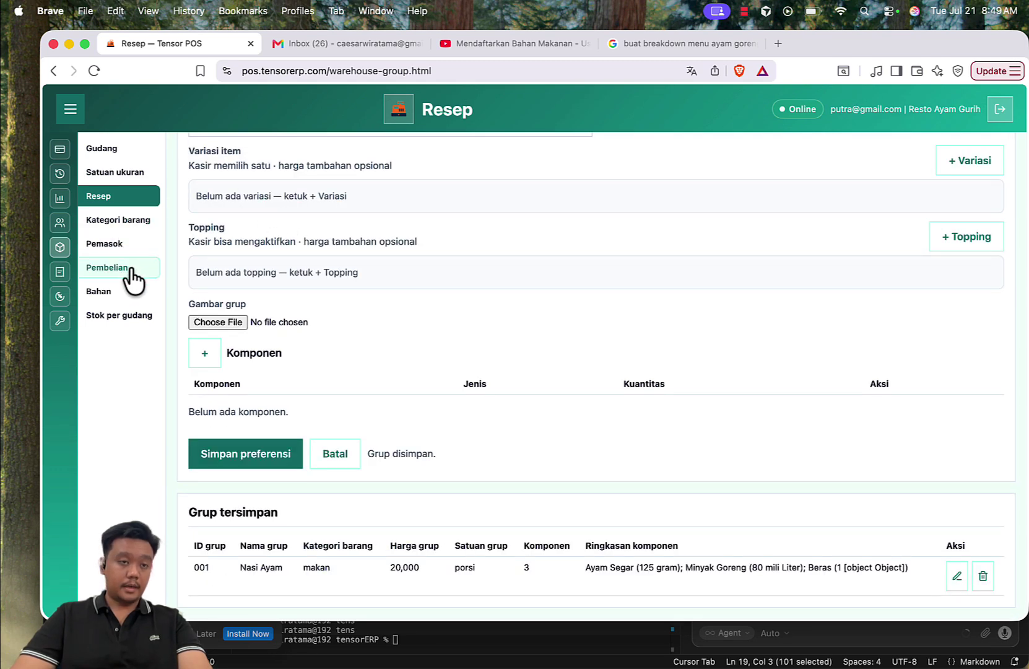
pyautogui.click(118, 290)
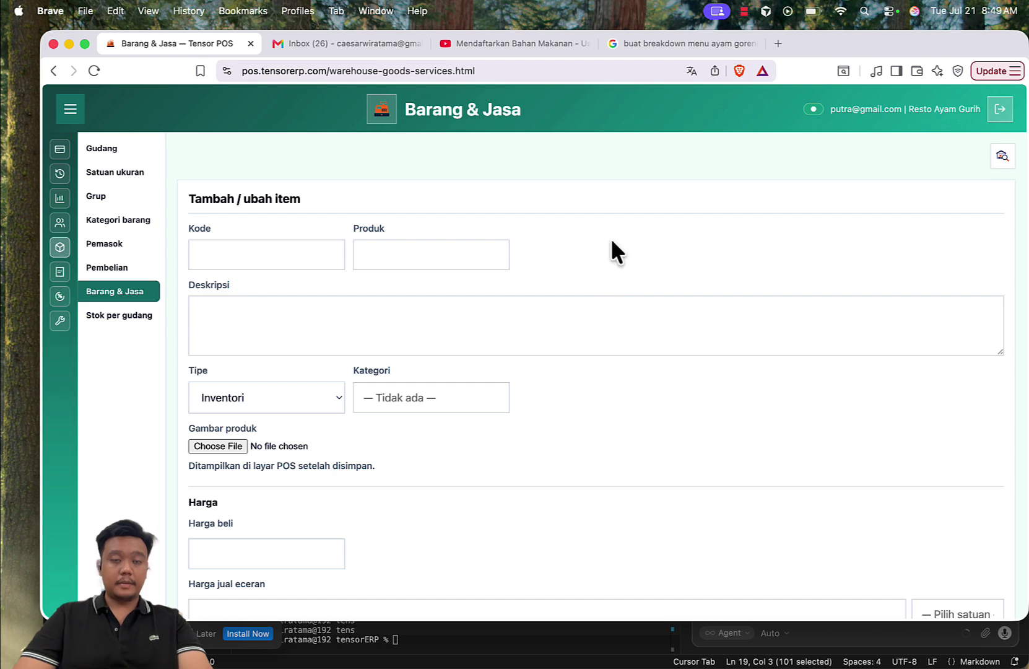
# Open the registered Beras item for editing and set its category to bahan makan.
pyautogui.scroll(-10, 647, 285)
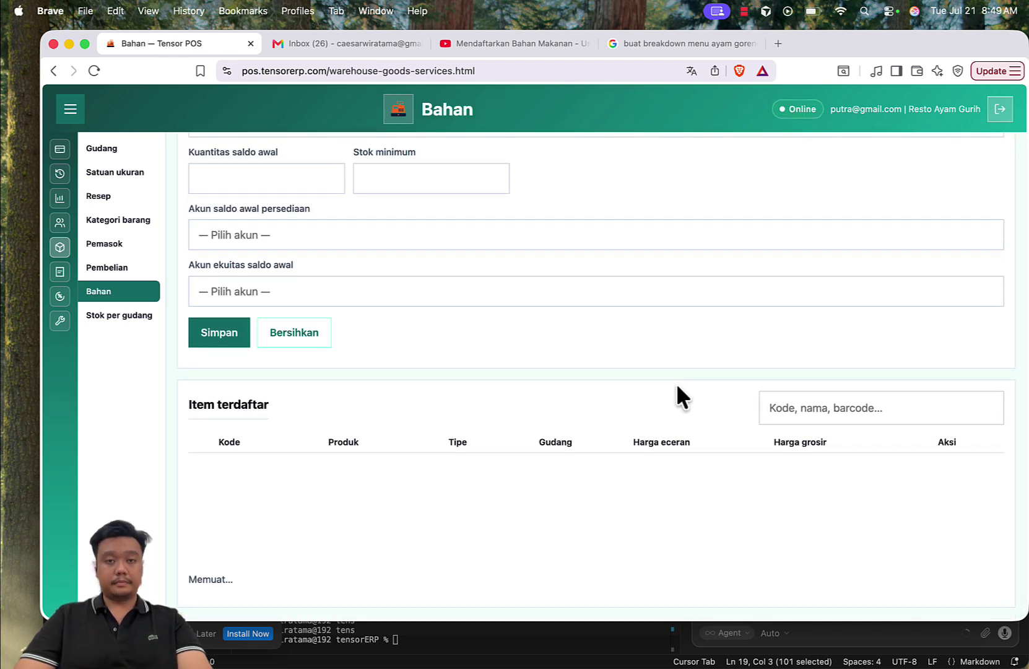
pyautogui.scroll(-2, 676, 383)
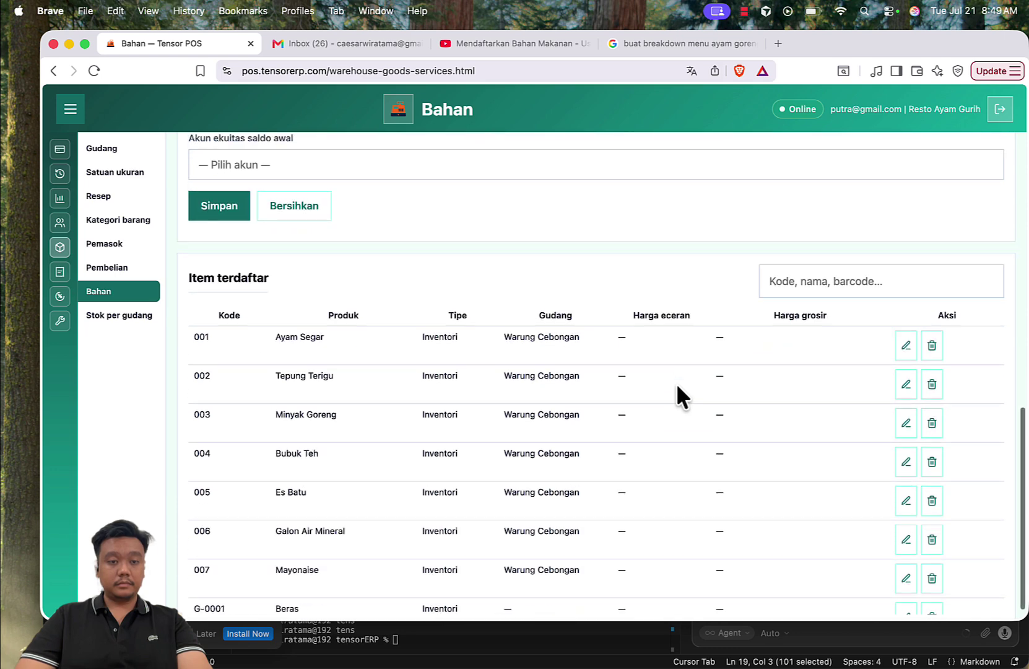
pyautogui.scroll(-1, 677, 382)
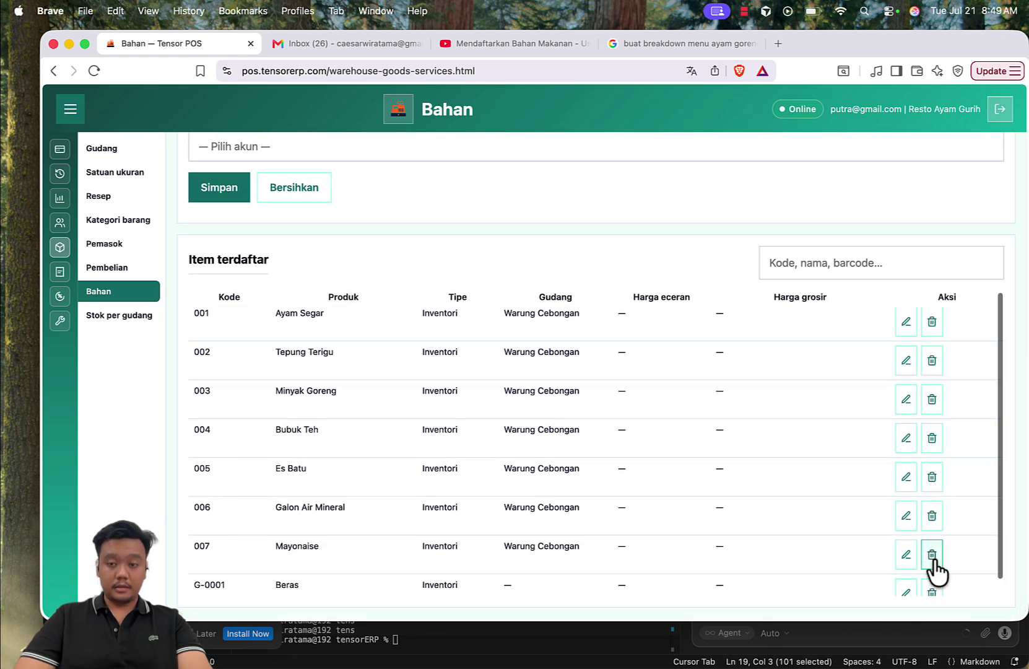
pyautogui.click(906, 595)
pyautogui.scroll(5, 501, 291)
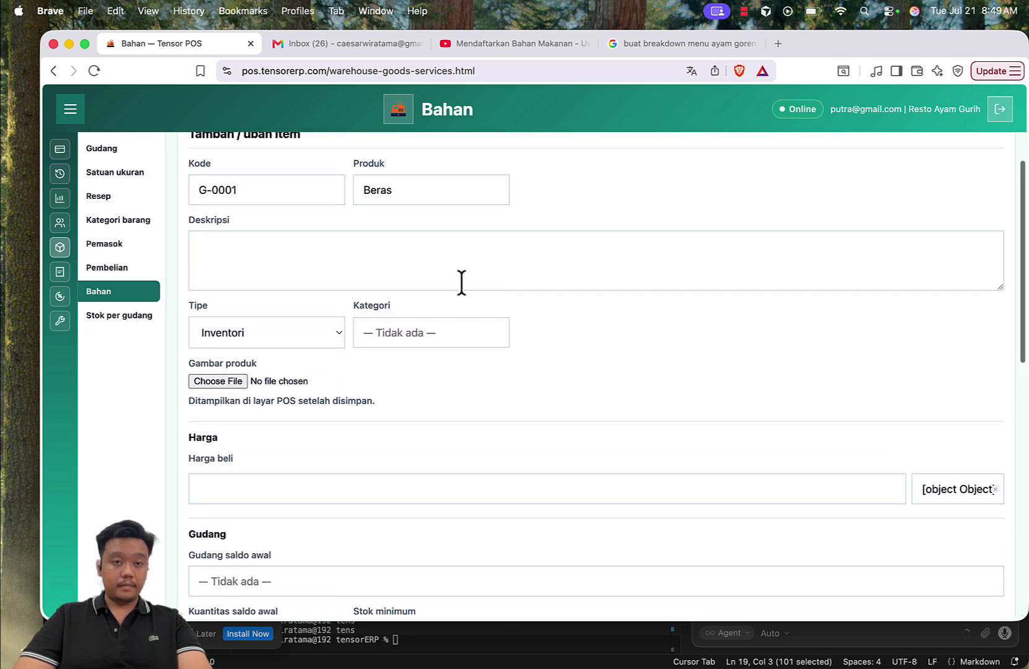
pyautogui.scroll(-1, 443, 273)
pyautogui.click(432, 342)
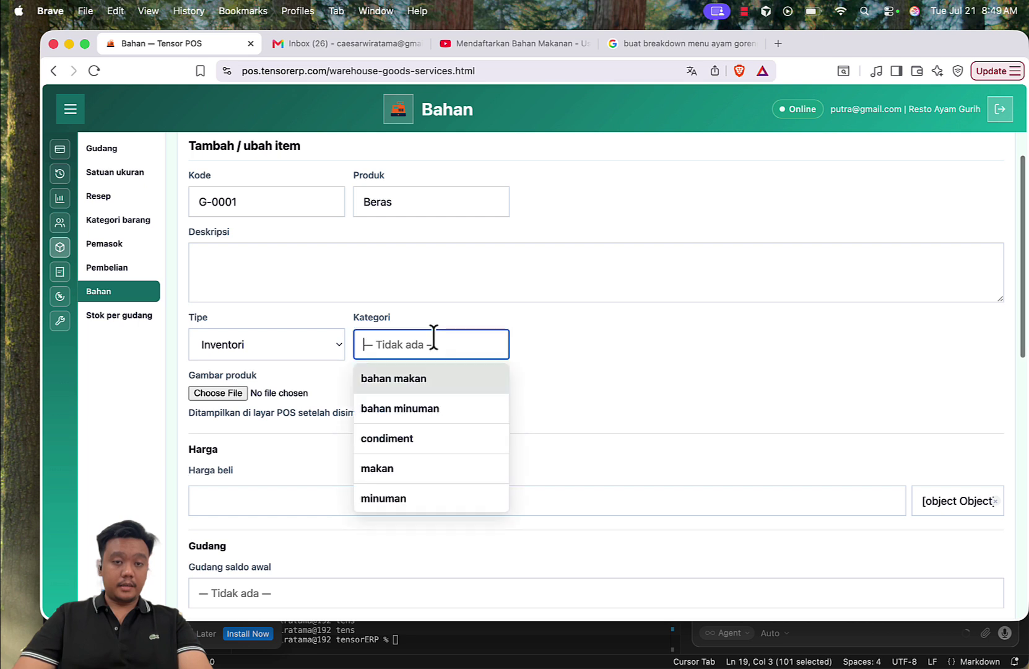
pyautogui.click(431, 379)
# Set the purchase price of Beras to 10000 with kg as the unit.
pyautogui.click(260, 503)
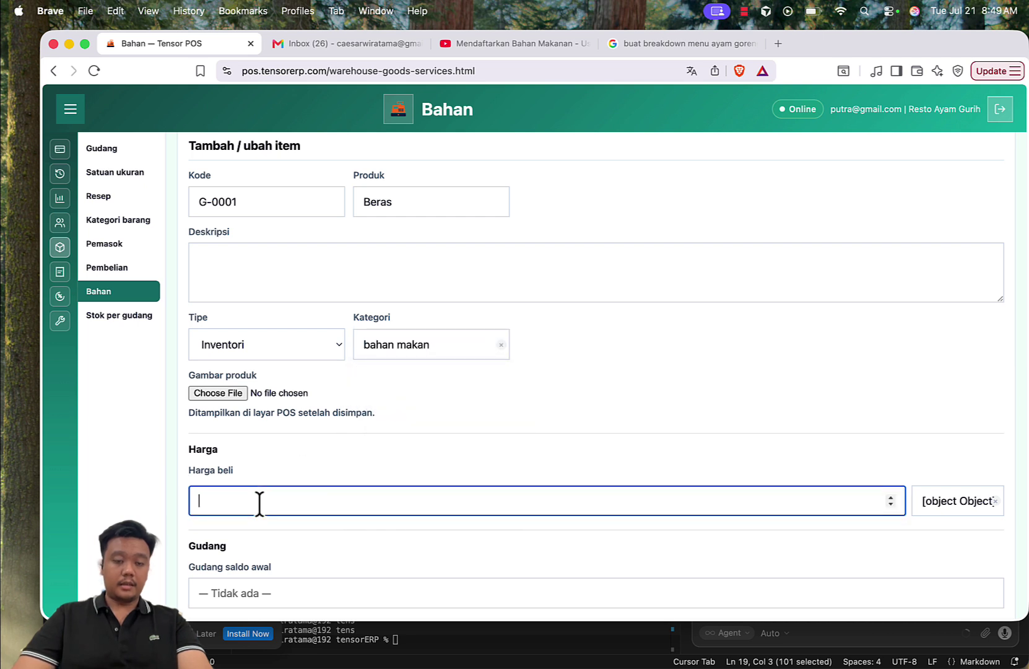
pyautogui.scroll(-2, 259, 501)
pyautogui.write('10000')
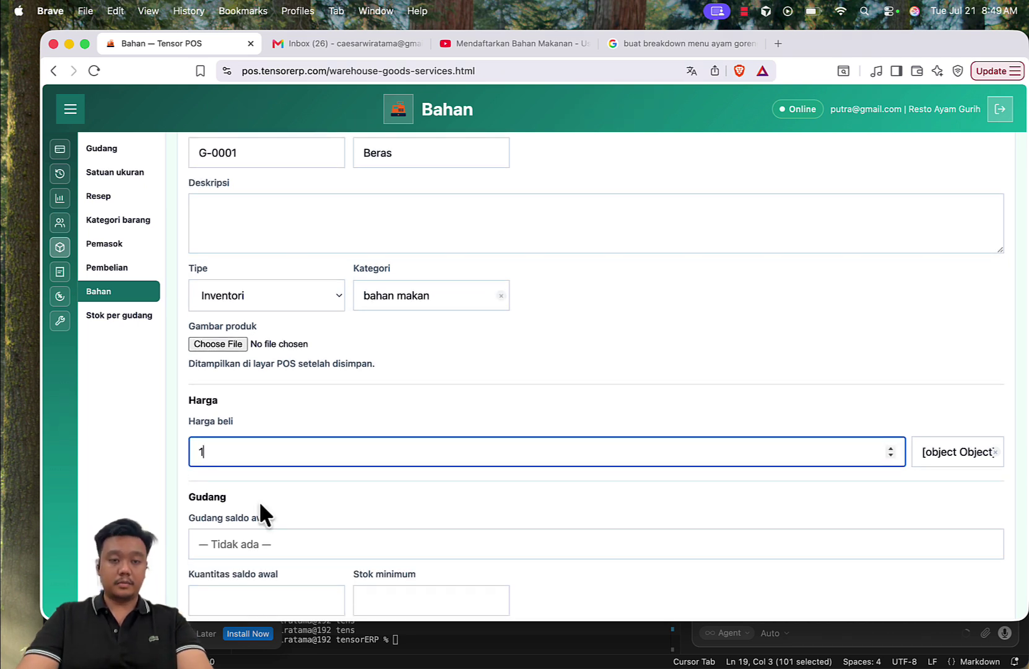
pyautogui.click(918, 453)
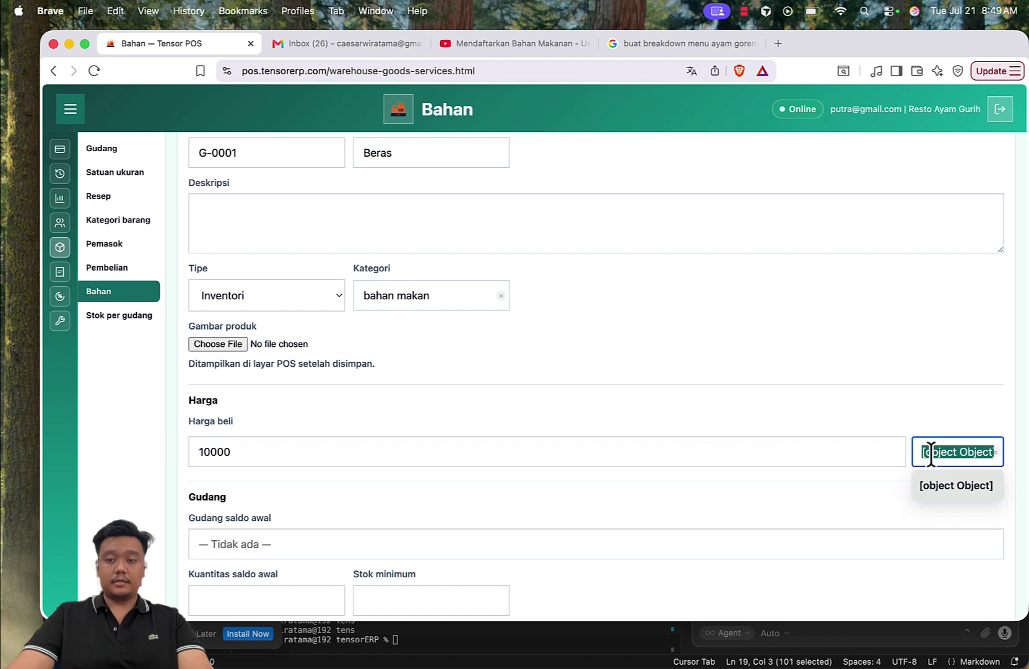
pyautogui.scroll(-3, 927, 449)
pyautogui.click(937, 480)
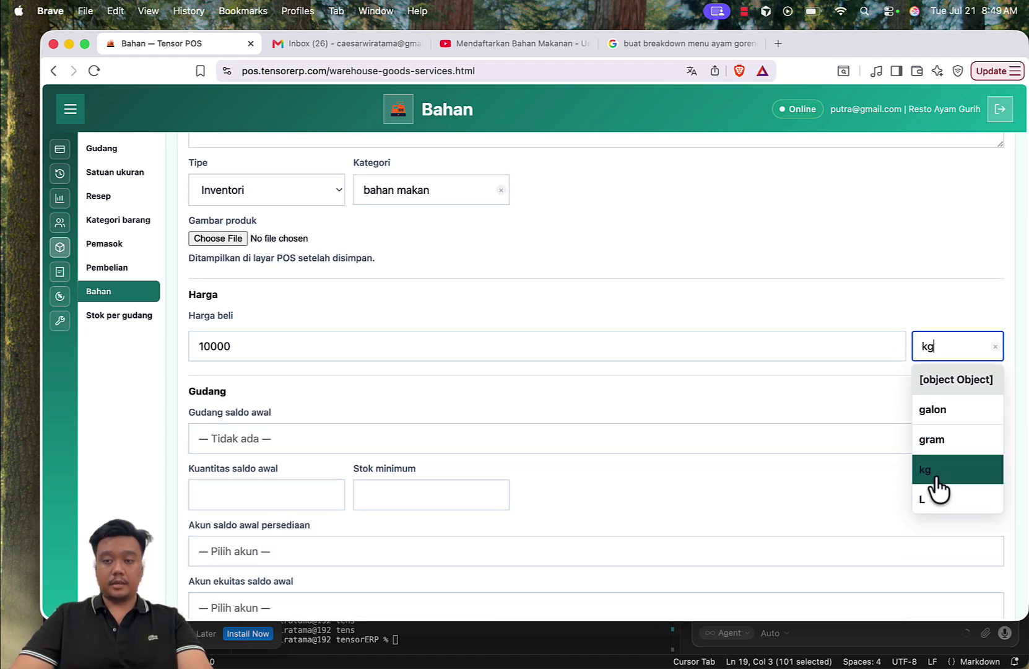
# Set the opening balance warehouse to Warung Cebongan, with an opening quantity of 10 and a minimum stock of 1.
pyautogui.scroll(-2, 713, 302)
pyautogui.click(358, 363)
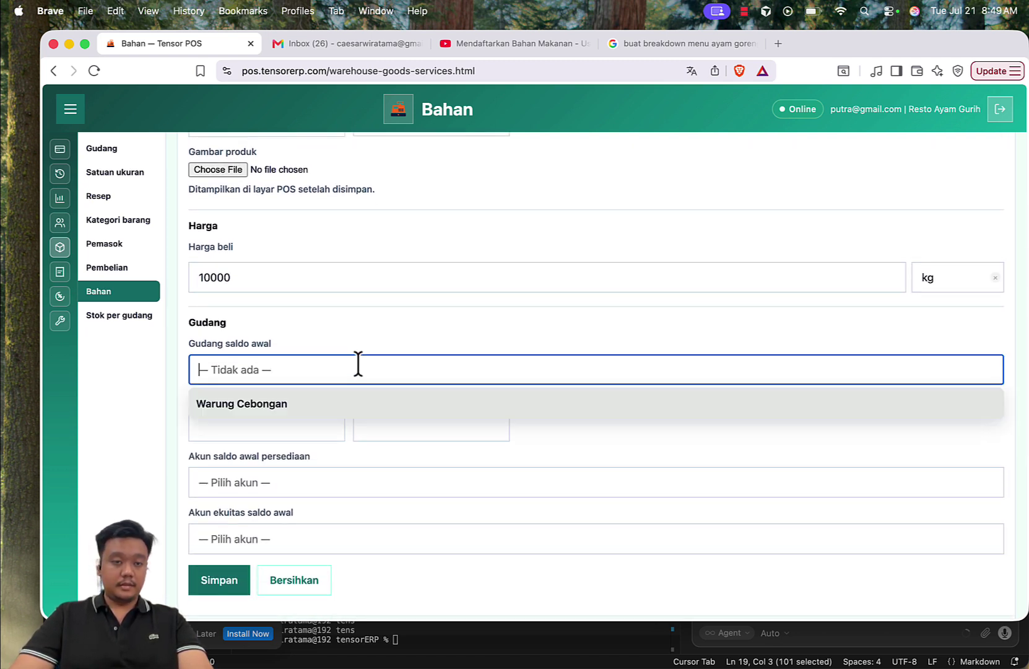
pyautogui.click(338, 407)
pyautogui.click(271, 438)
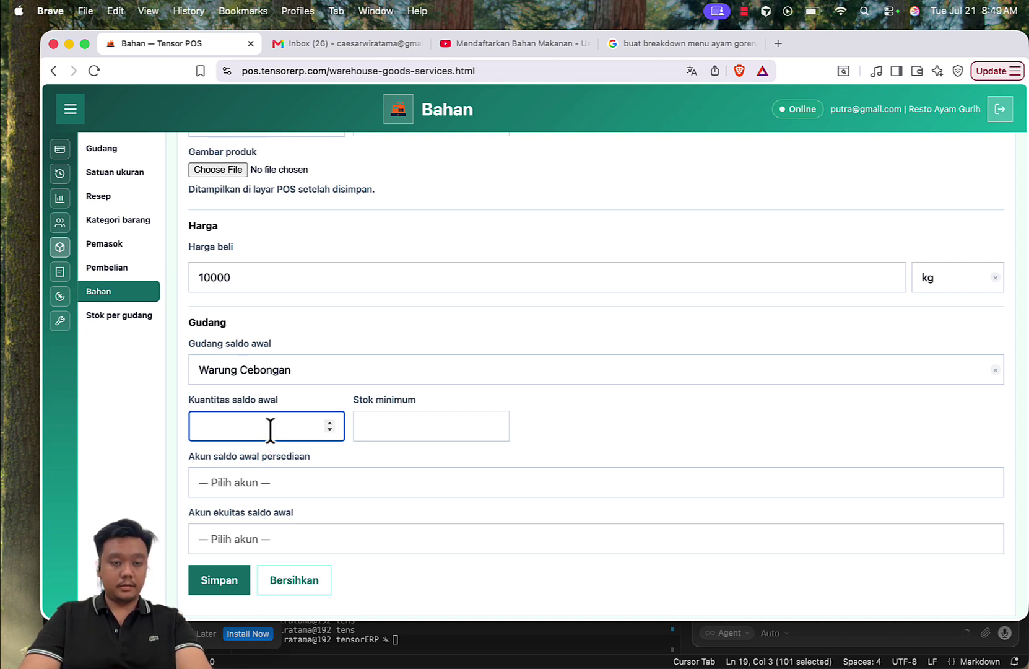
pyautogui.write('10')
pyautogui.press('Tab')
pyautogui.write('1')
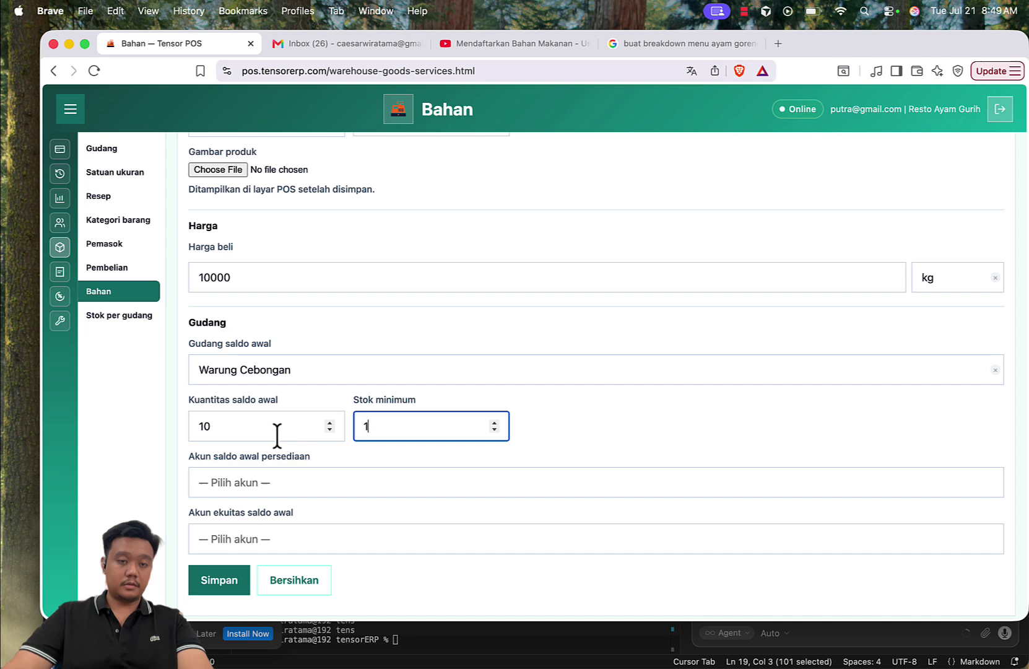
# Assign Bahan Makanan as the inventory account and Modal Awal as the equity account for the opening balance, and save the item.
pyautogui.click(357, 489)
pyautogui.click(343, 514)
pyautogui.click(280, 537)
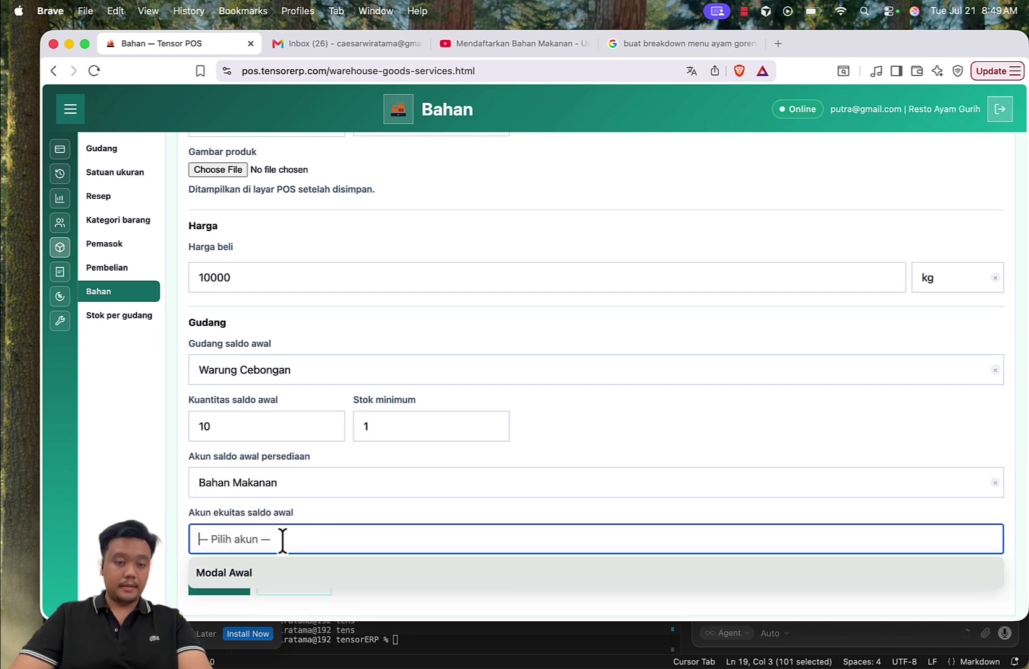
pyautogui.click(272, 569)
pyautogui.click(247, 580)
pyautogui.scroll(-3, 462, 436)
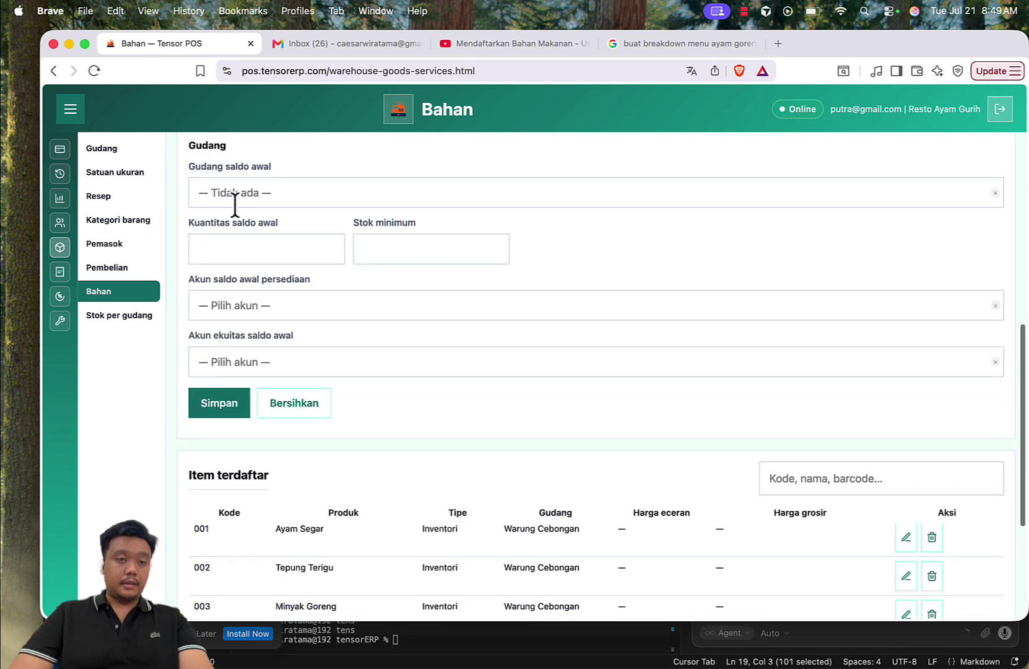
# Go to the Resep page and open the saved Nasi Ayam recipe for editing.
pyautogui.click(108, 220)
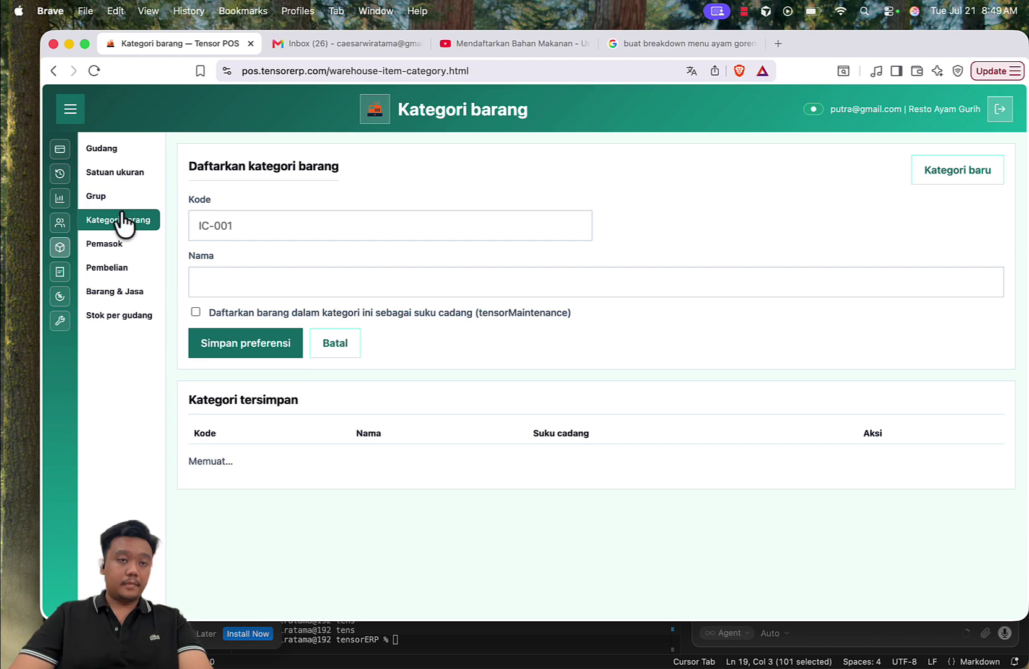
pyautogui.click(114, 172)
pyautogui.click(110, 195)
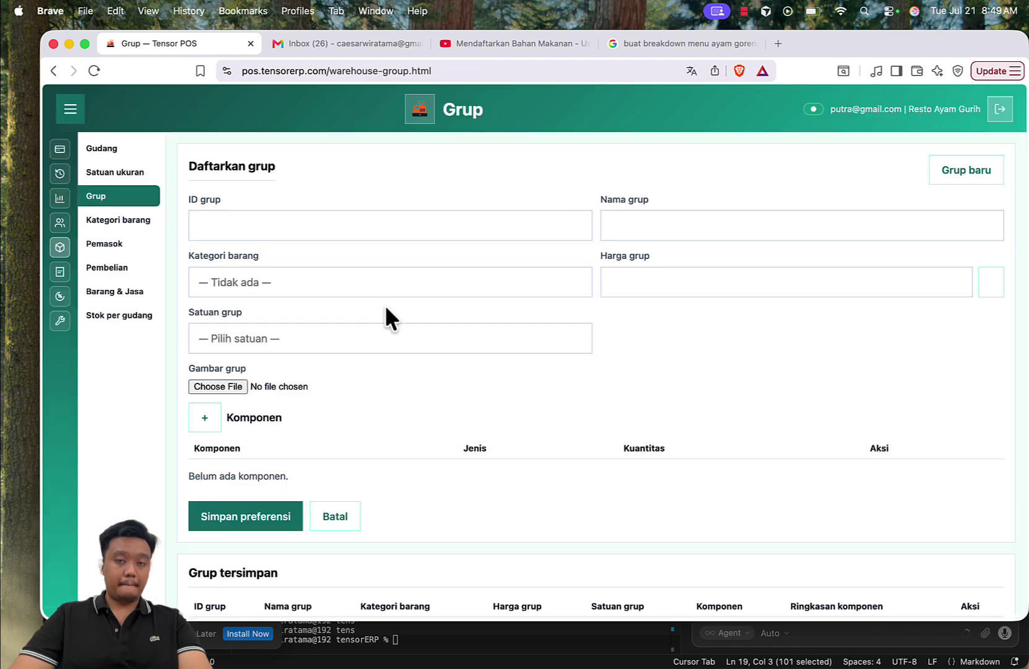
pyautogui.scroll(-2, 712, 436)
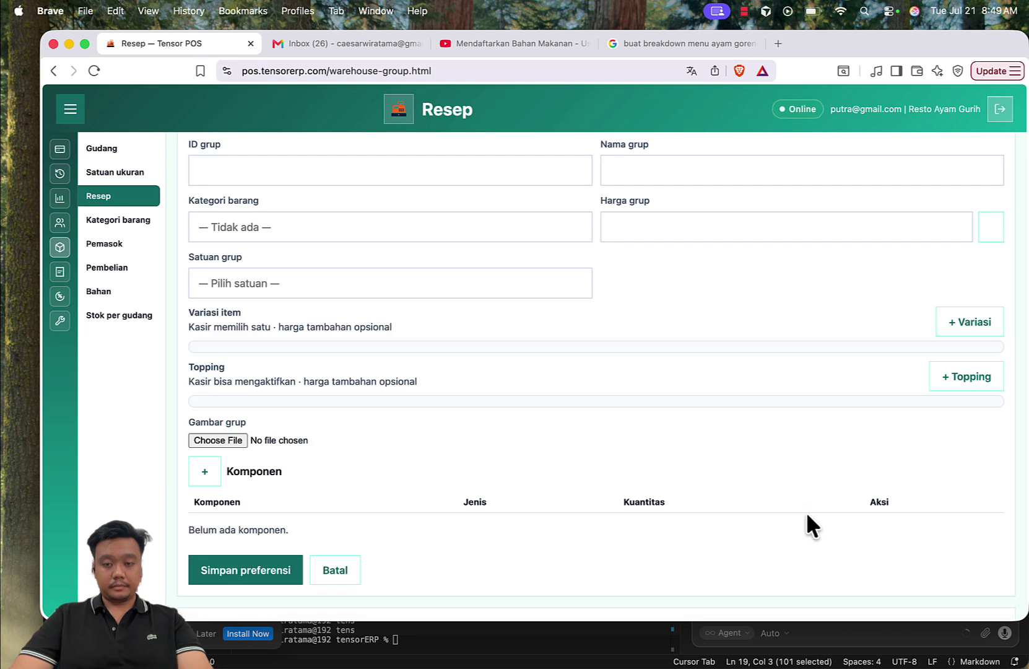
pyautogui.scroll(-4, 541, 570)
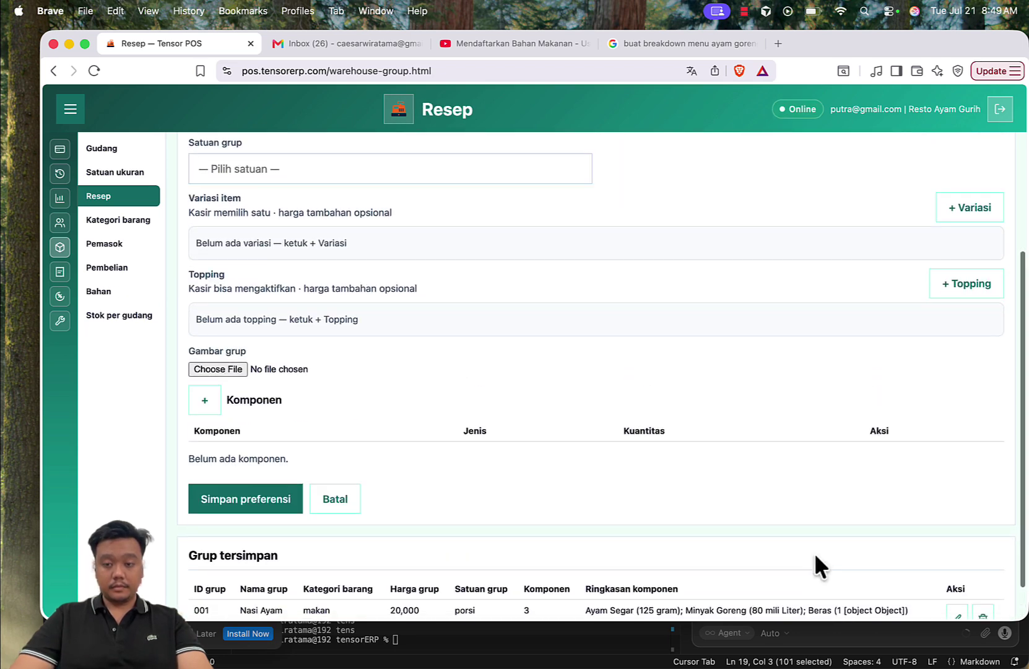
pyautogui.click(957, 581)
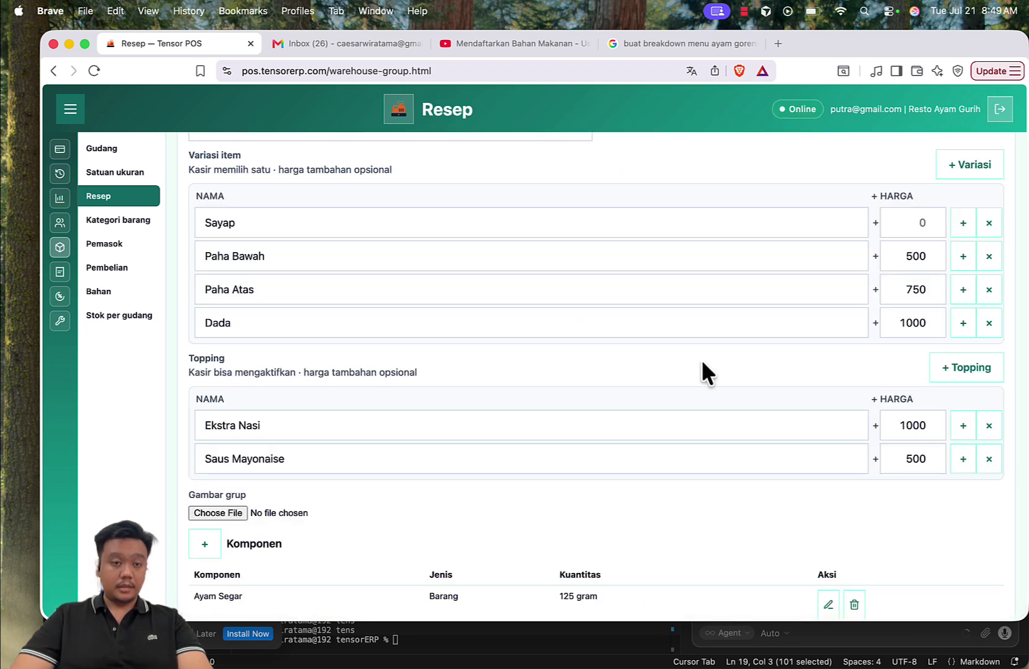
# Change the Beras component of the recipe to a quantity of 100 with gram as the unit, and save the component.
pyautogui.scroll(-3, 579, 327)
pyautogui.scroll(-3, 578, 326)
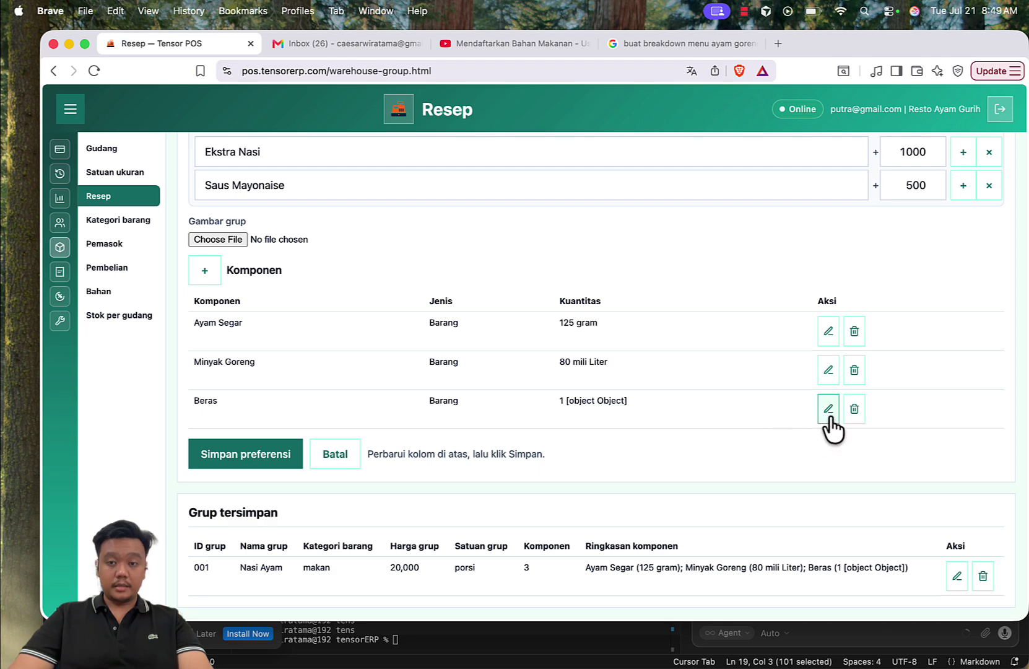
pyautogui.click(829, 409)
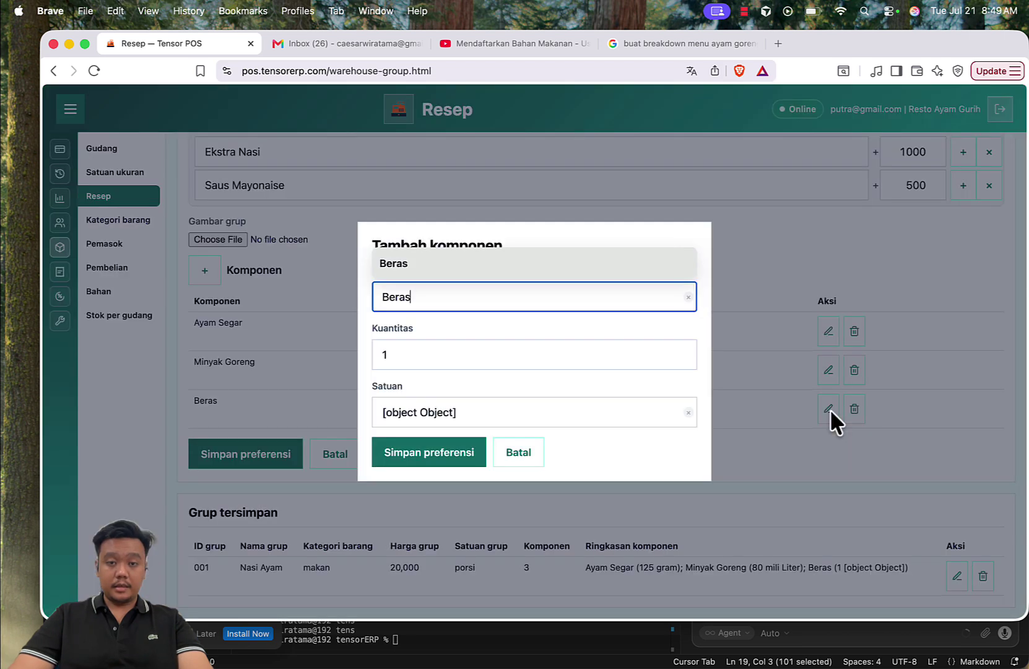
pyautogui.click(687, 413)
pyautogui.click(466, 282)
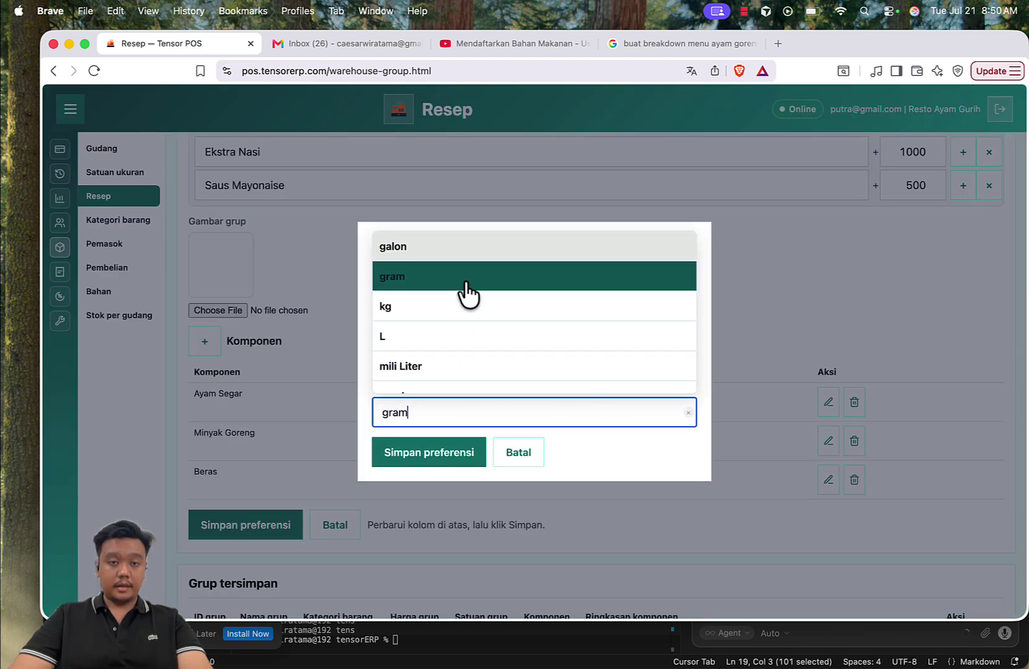
pyautogui.click(428, 351)
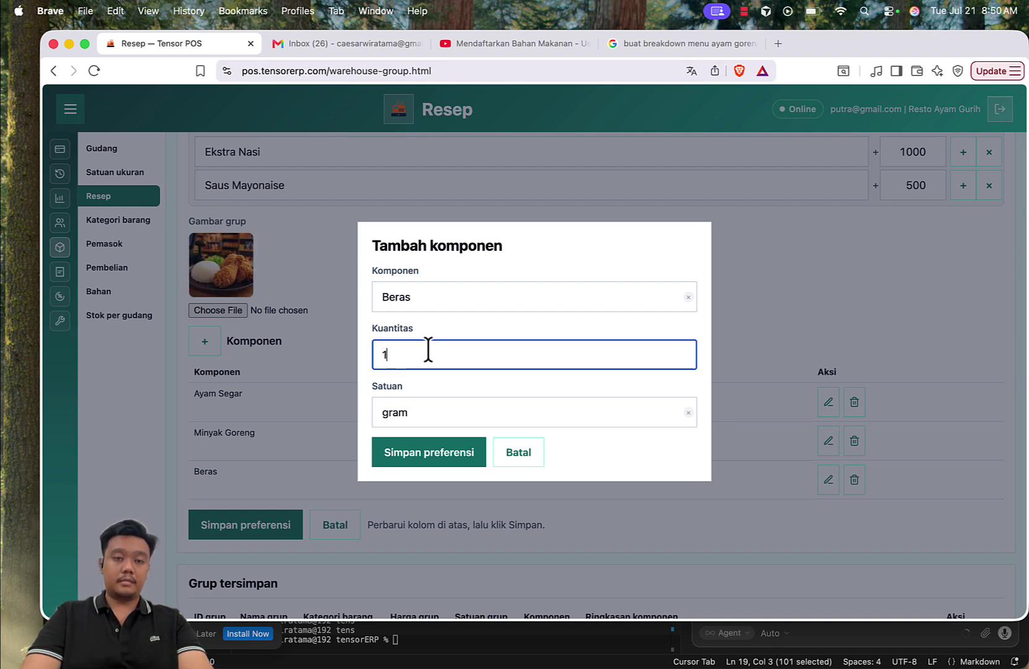
pyautogui.write('00')
pyautogui.click(397, 445)
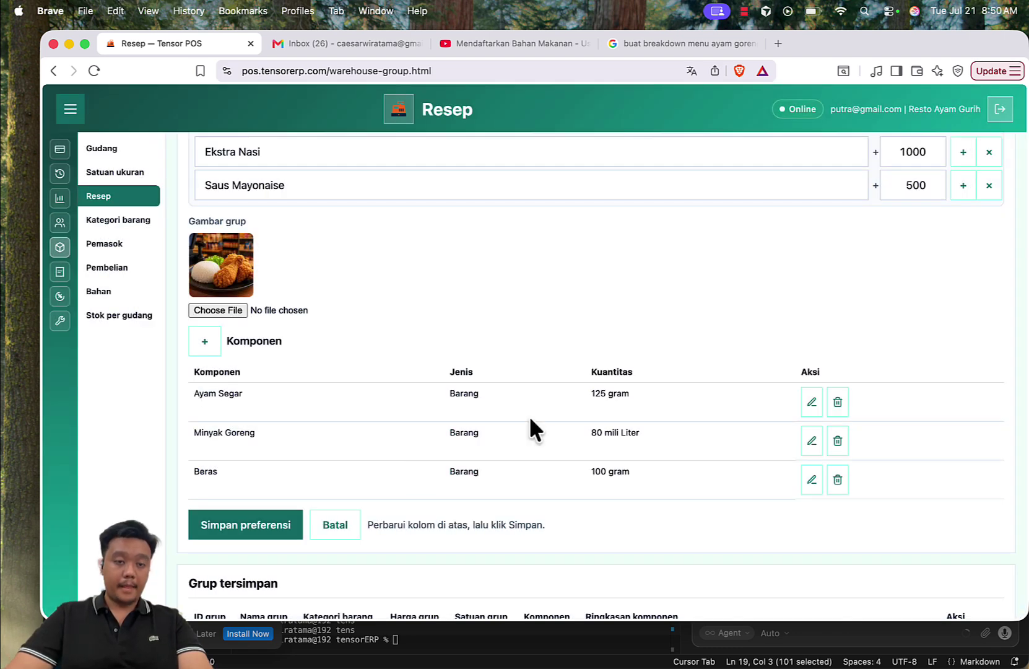
pyautogui.scroll(-2, 529, 416)
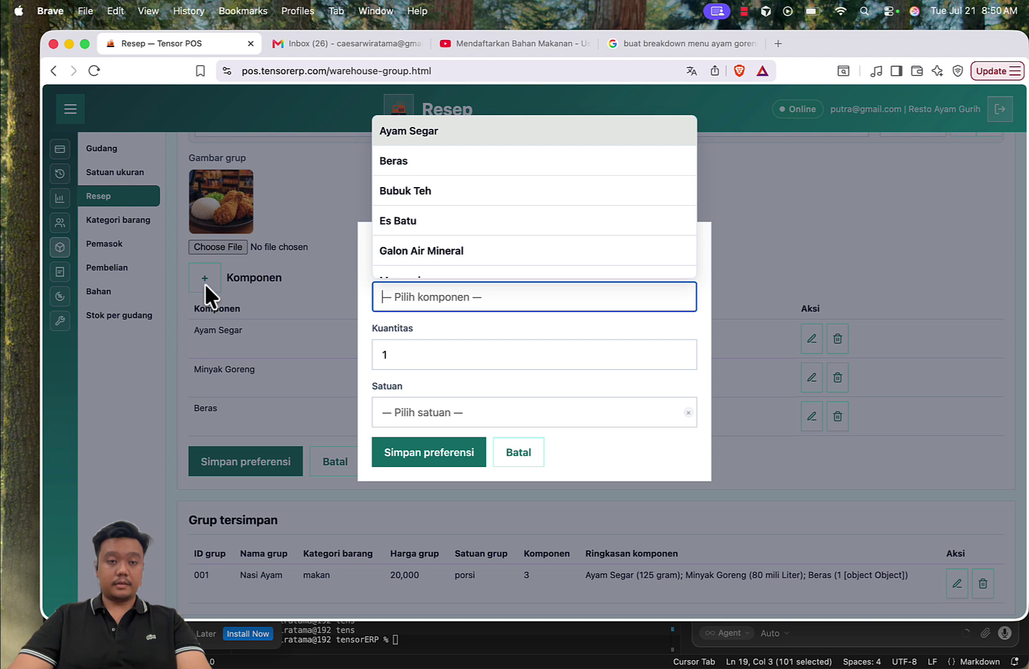
pyautogui.click(204, 278)
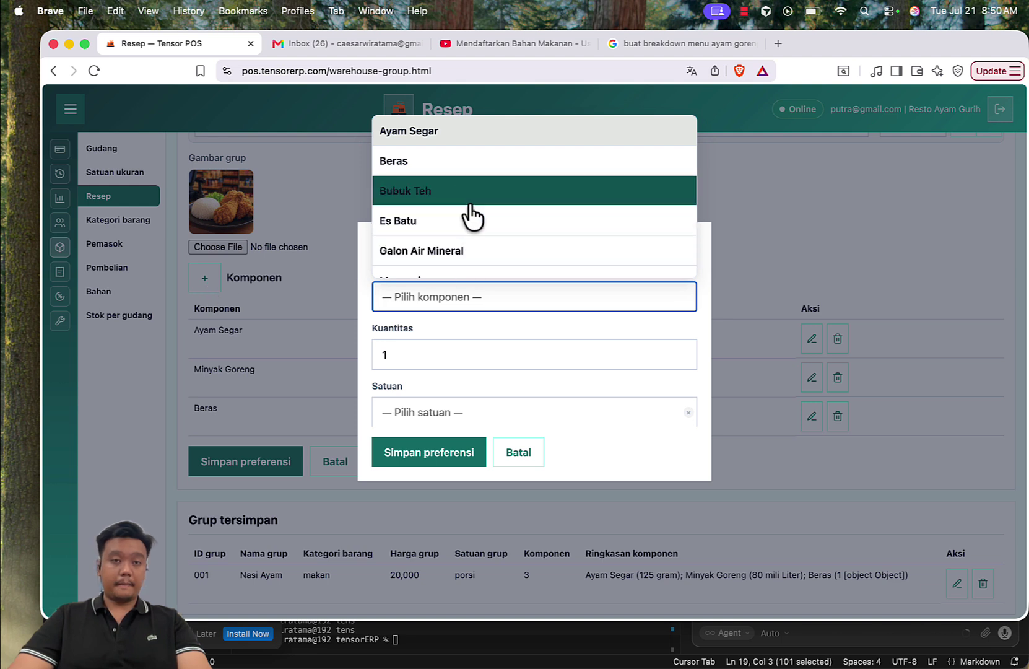
pyautogui.scroll(-1, 470, 214)
pyautogui.scroll(-2, 471, 213)
pyautogui.click(466, 267)
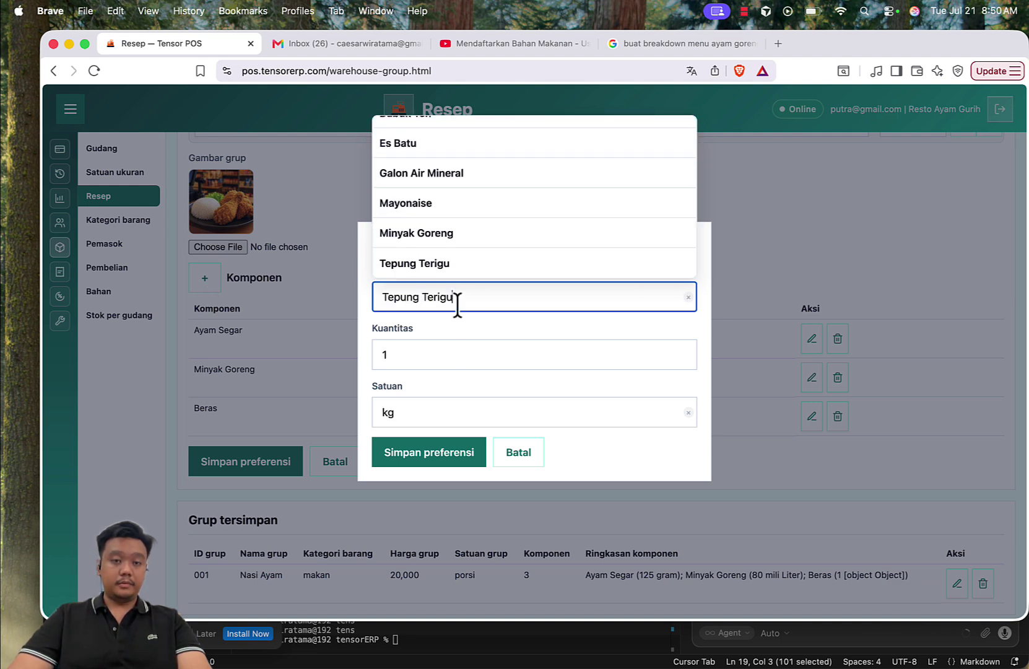
pyautogui.click(690, 420)
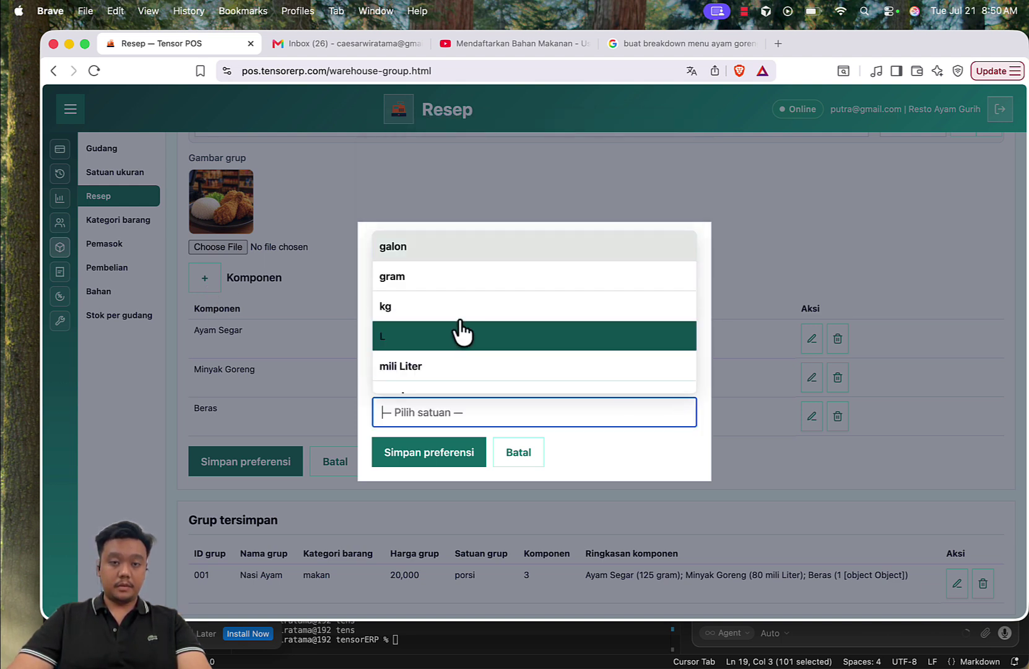
pyautogui.click(441, 279)
pyautogui.click(530, 452)
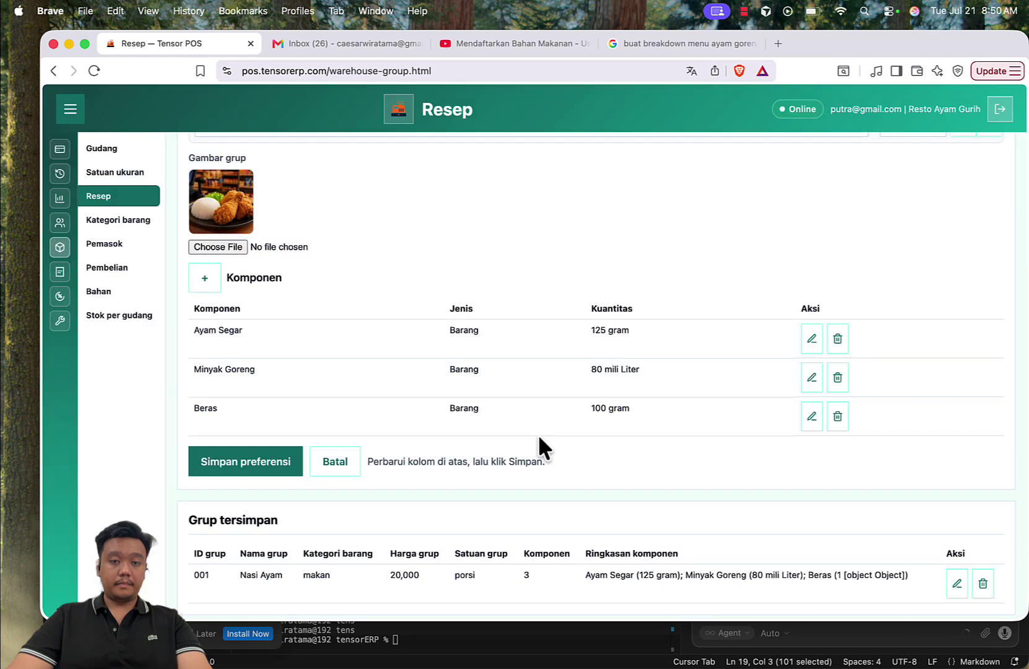
# Add Tepung Terigu as a recipe component with a quantity of 50 gram.
pyautogui.click(205, 272)
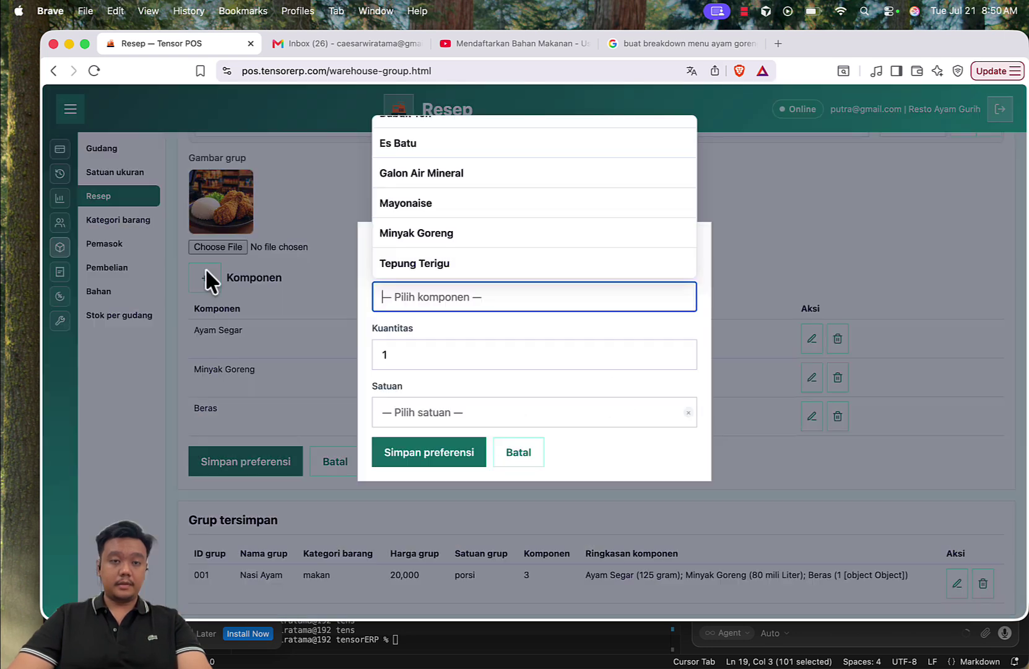
pyautogui.click(520, 275)
pyautogui.click(696, 416)
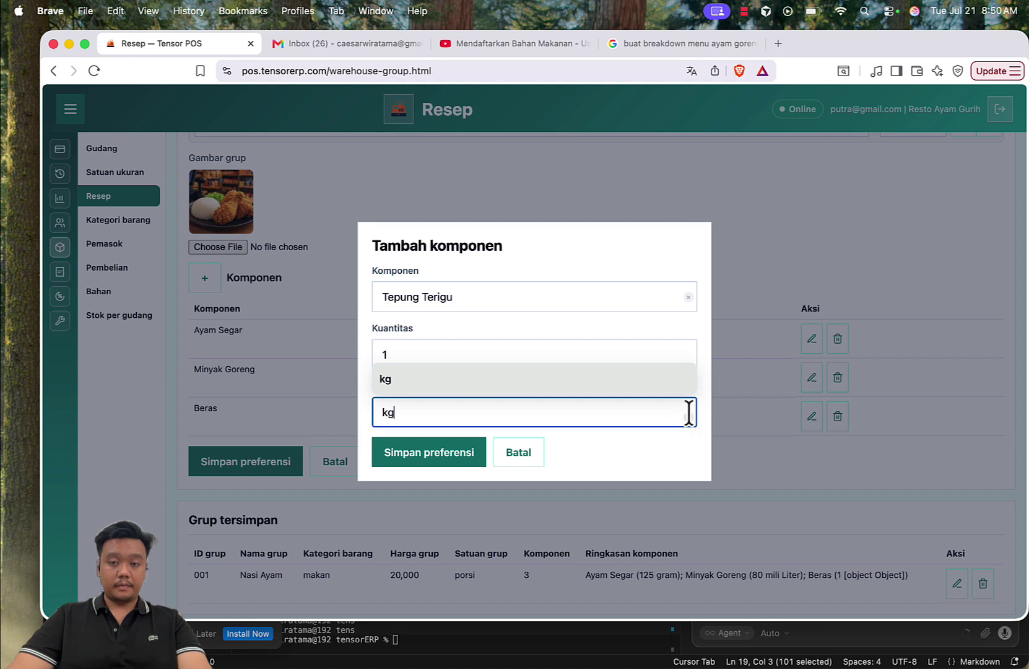
pyautogui.press('BackSpace')
pyautogui.click(441, 282)
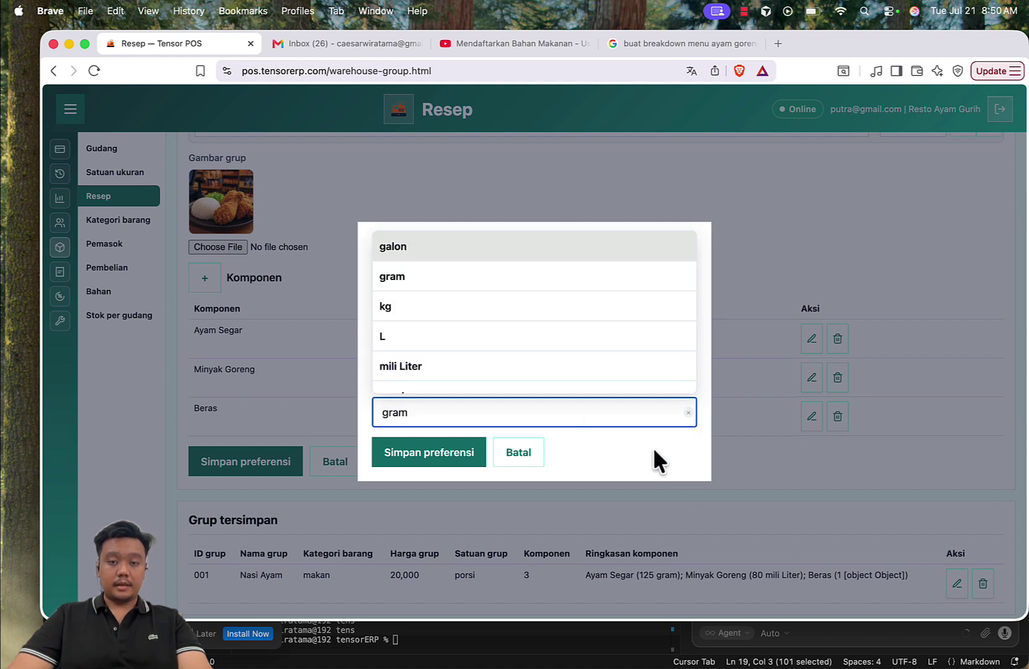
pyautogui.click(441, 354)
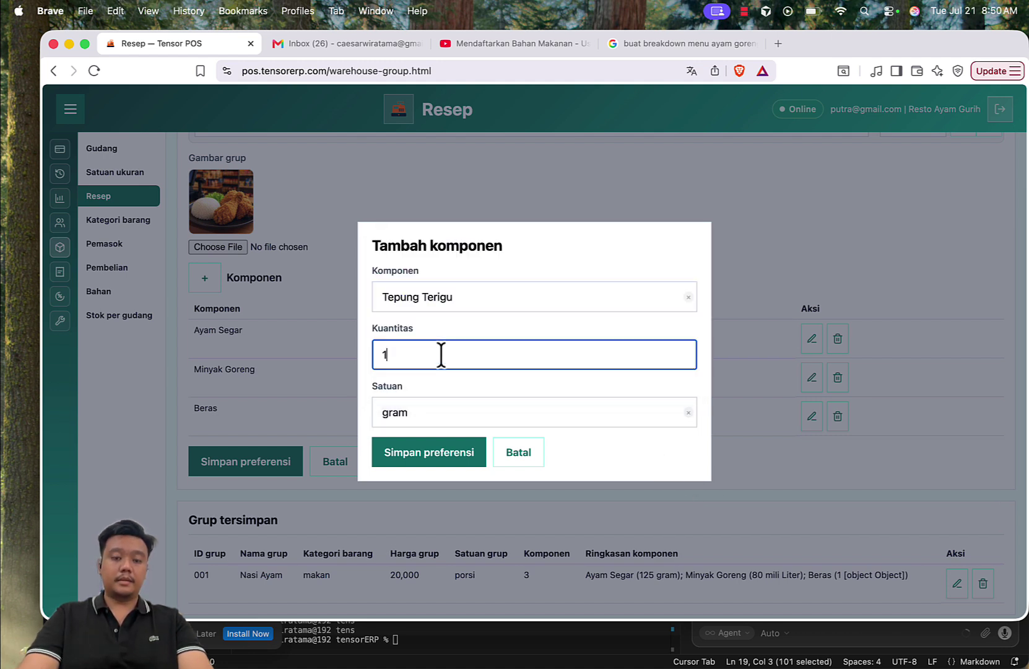
pyautogui.write('050')
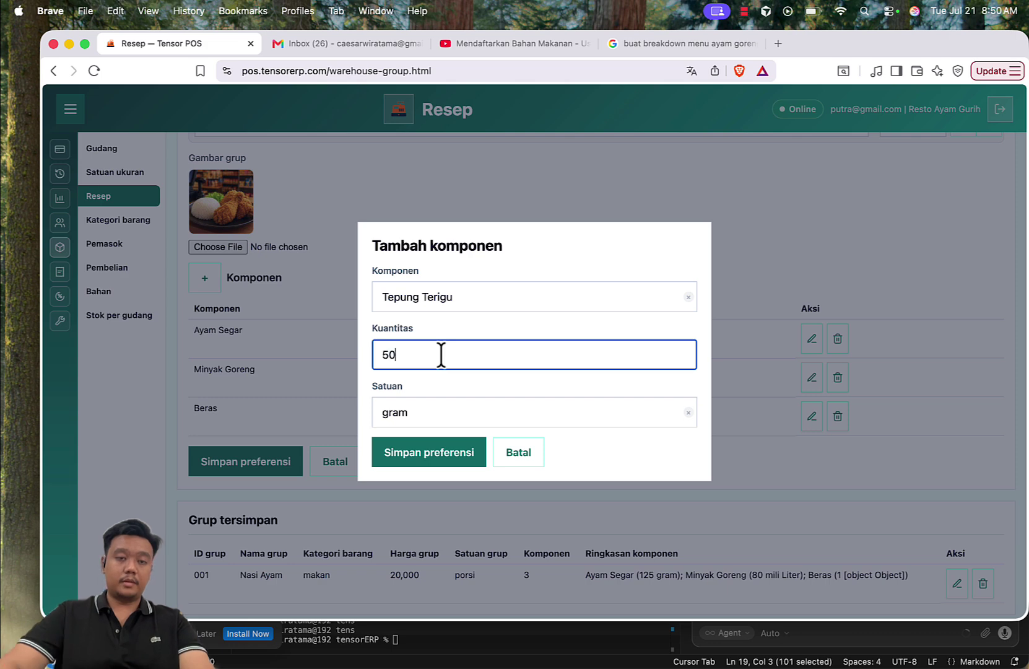
pyautogui.click(417, 463)
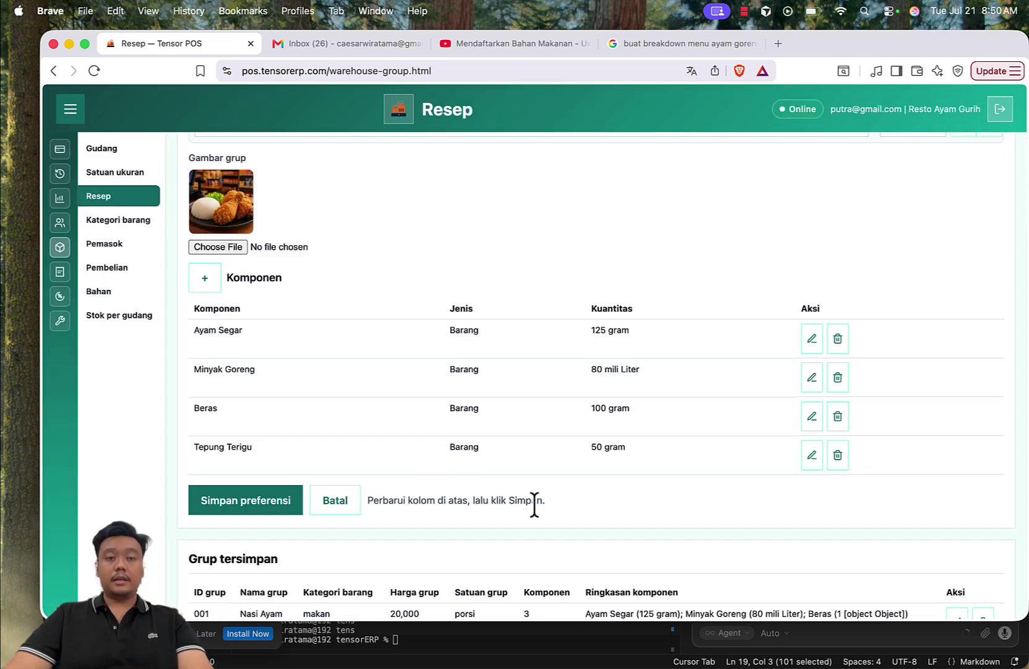
# Save the recipe with its updated components and reopen Nasi Ayam from the saved groups for editing.
pyautogui.click(263, 500)
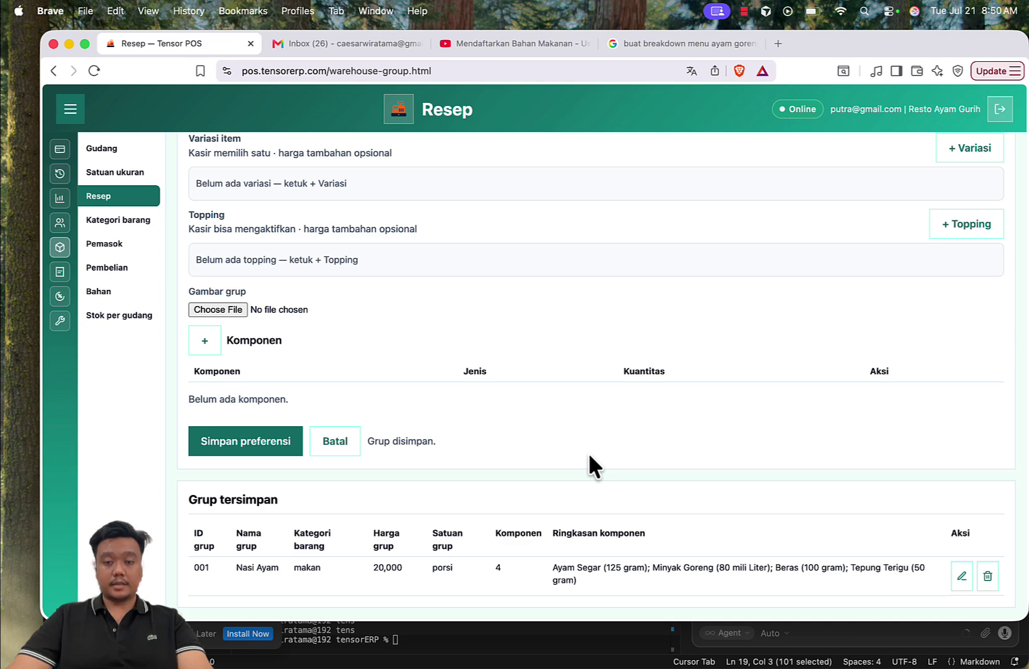
pyautogui.click(961, 576)
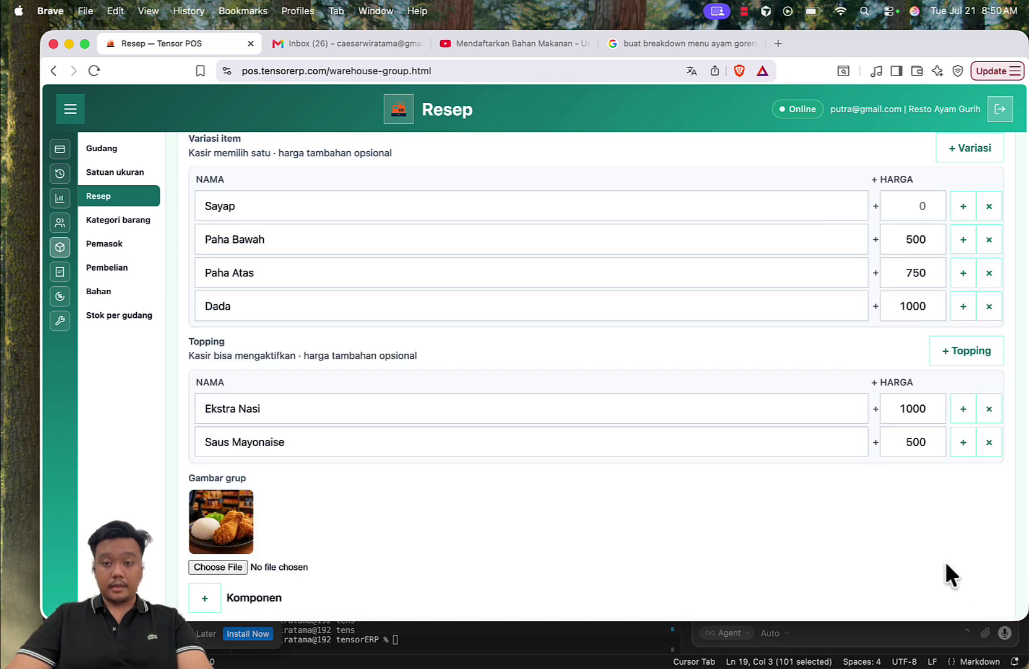
pyautogui.scroll(2, 745, 428)
pyautogui.scroll(-3, 745, 427)
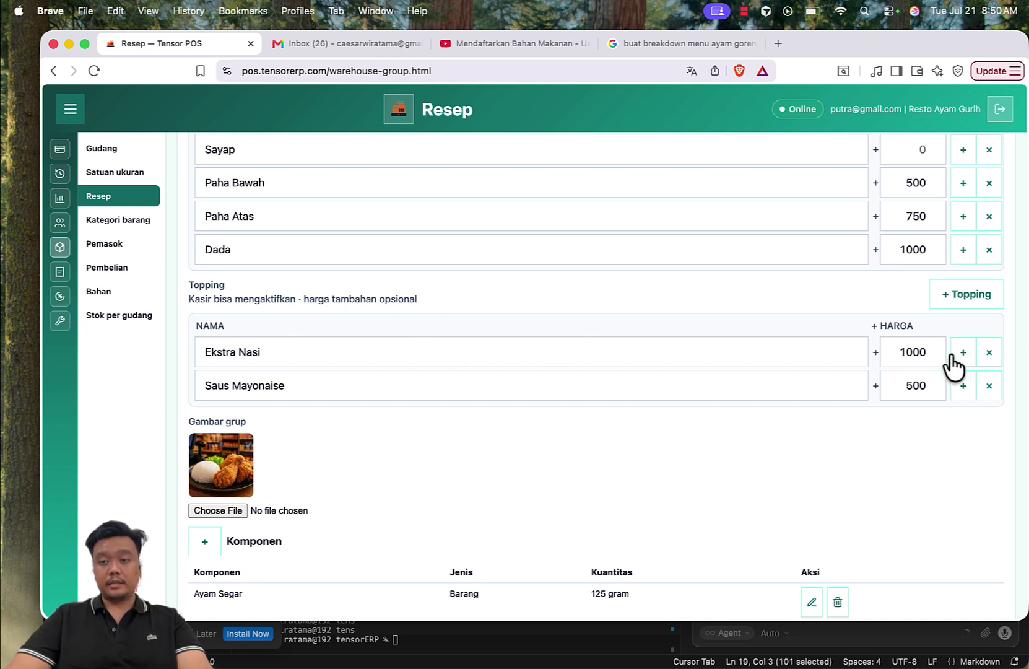
pyautogui.scroll(-3, 606, 373)
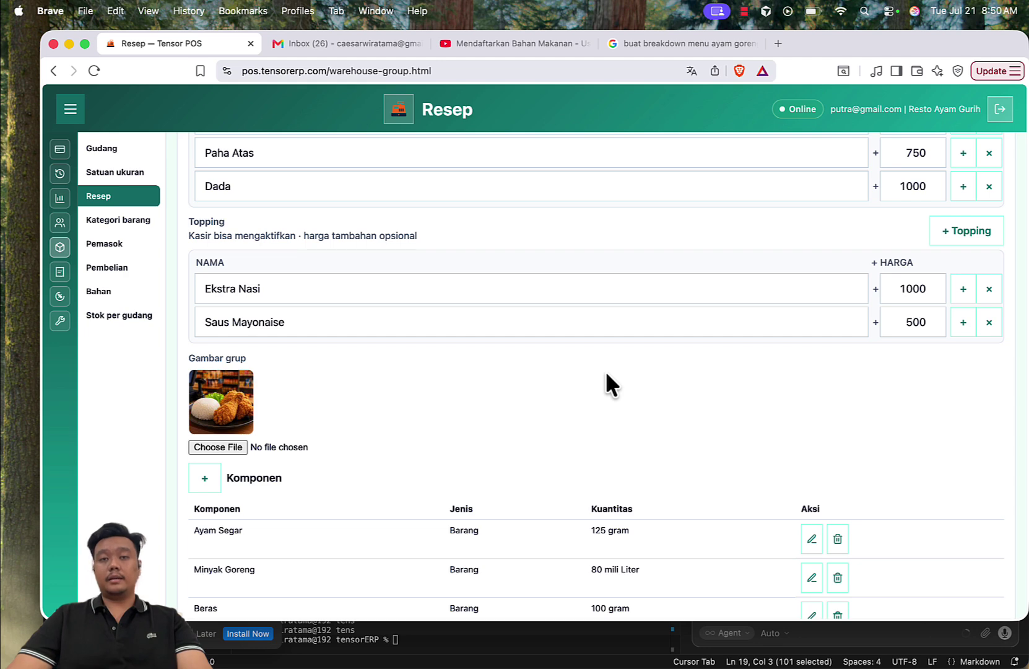
# Add Beras as a component of the Ekstra Nasi topping with a quantity of 80 gram, and save it.
pyautogui.click(963, 290)
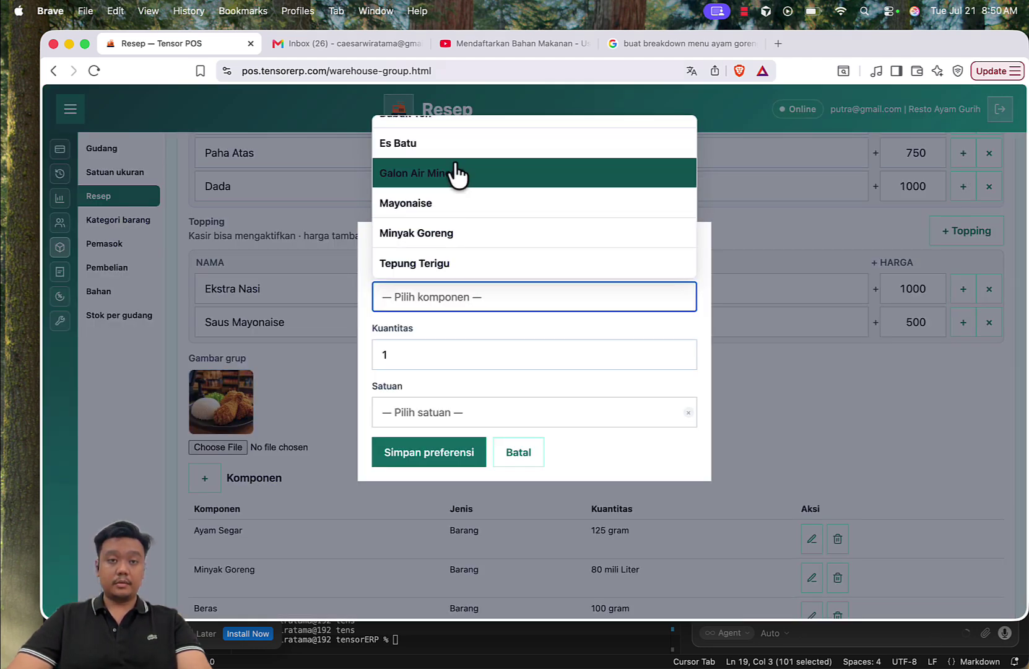
pyautogui.scroll(2, 458, 186)
pyautogui.click(425, 162)
pyautogui.click(558, 357)
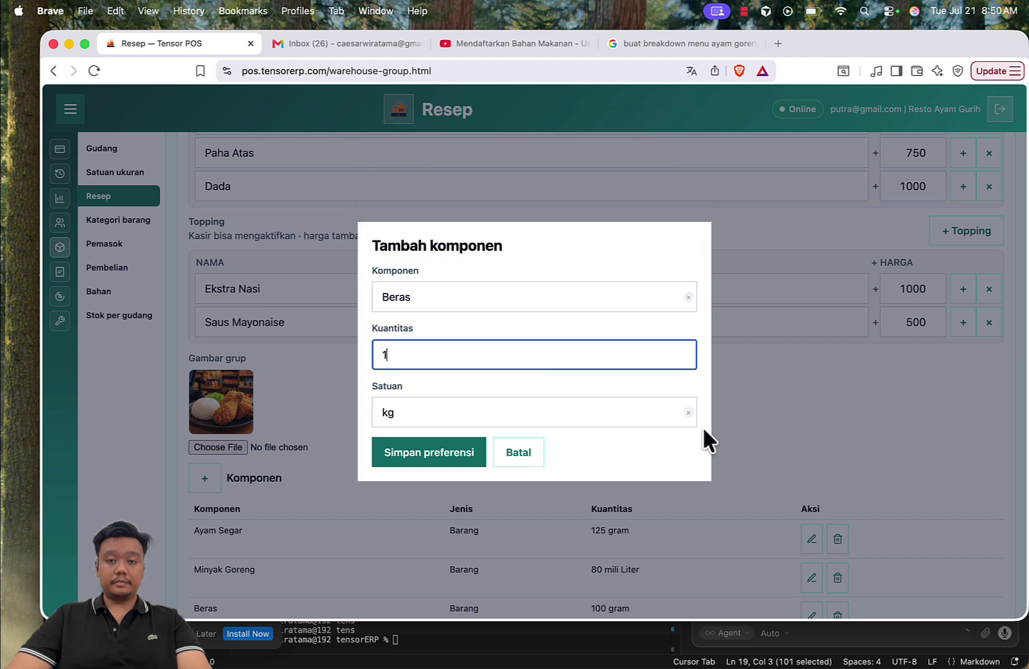
pyautogui.click(688, 413)
pyautogui.click(465, 278)
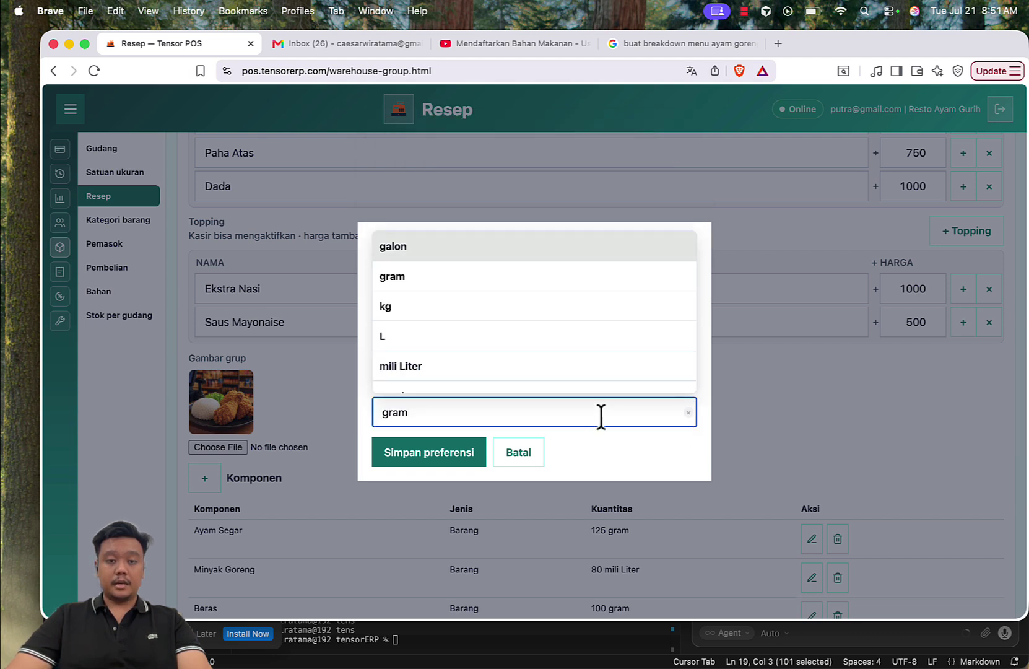
pyautogui.click(446, 356)
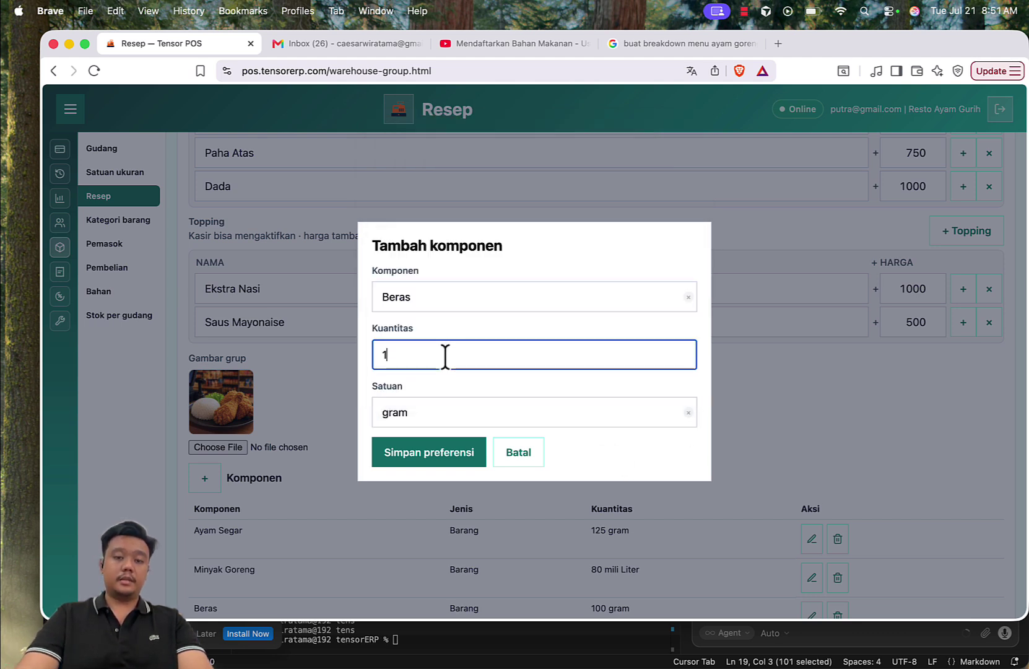
pyautogui.write('80')
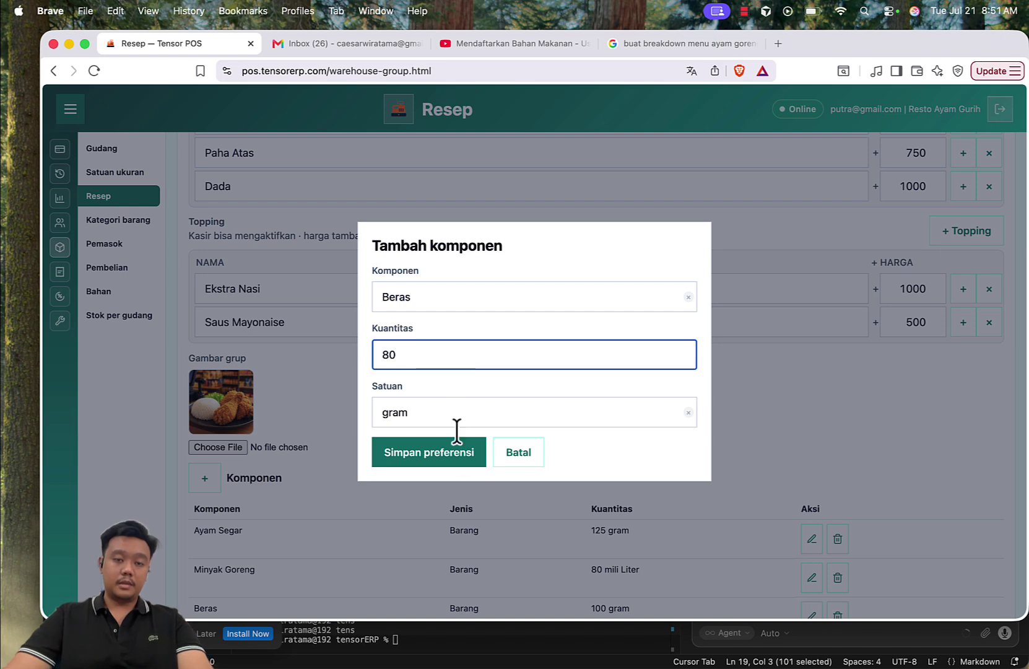
pyautogui.click(451, 449)
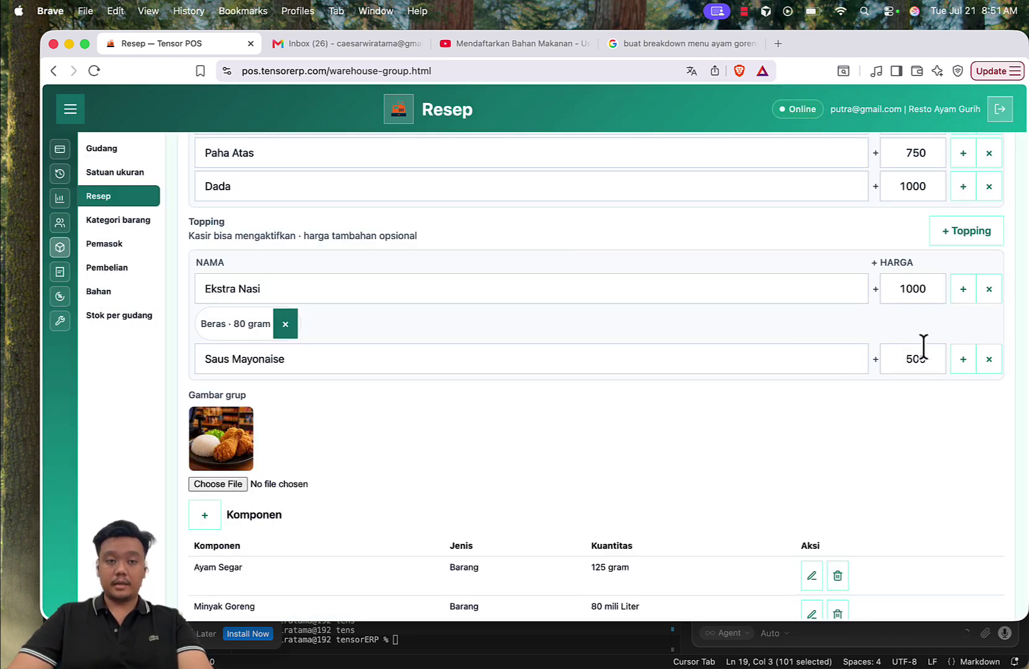
# Add Mayonaise as a component of the Saus Mayonaise topping with a quantity of 100 mili Liter, and save it.
pyautogui.click(962, 360)
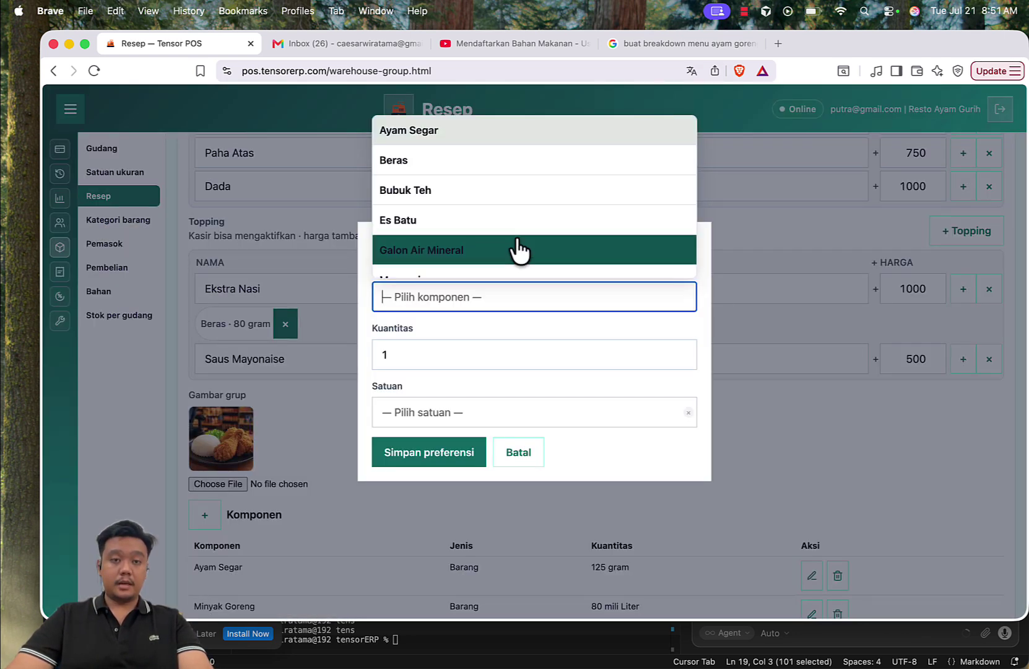
pyautogui.scroll(-2, 524, 242)
pyautogui.click(466, 202)
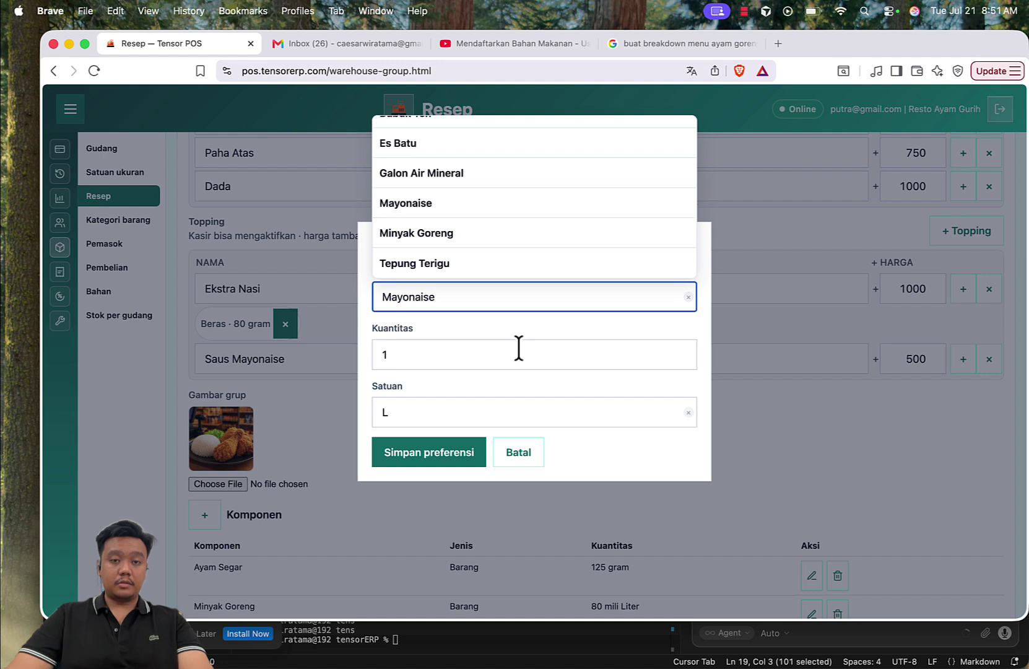
pyautogui.click(473, 354)
pyautogui.click(688, 412)
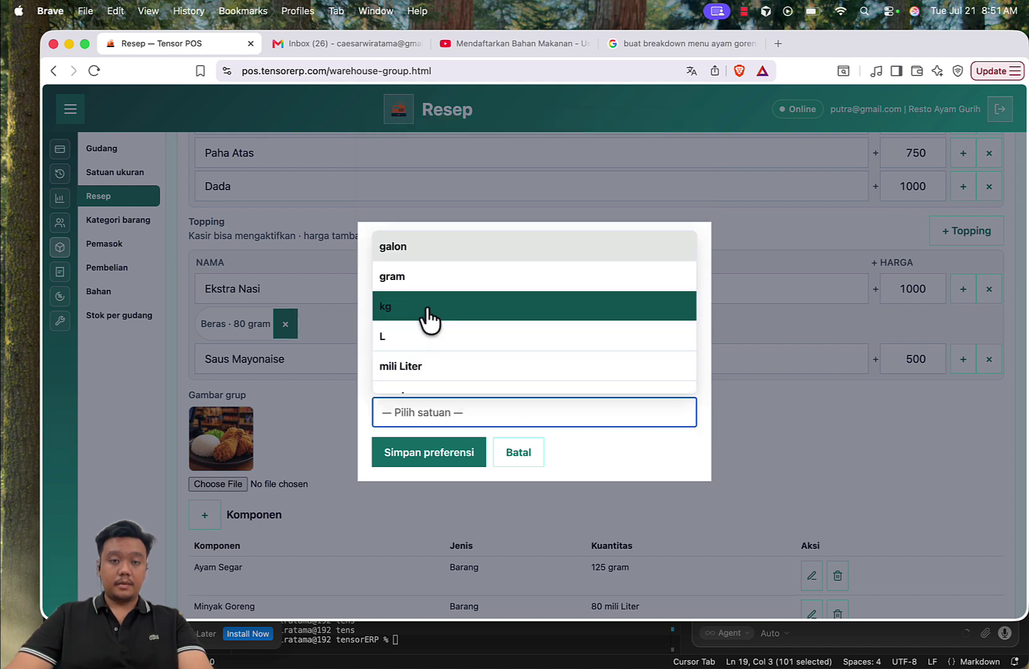
pyautogui.click(502, 391)
pyautogui.click(441, 353)
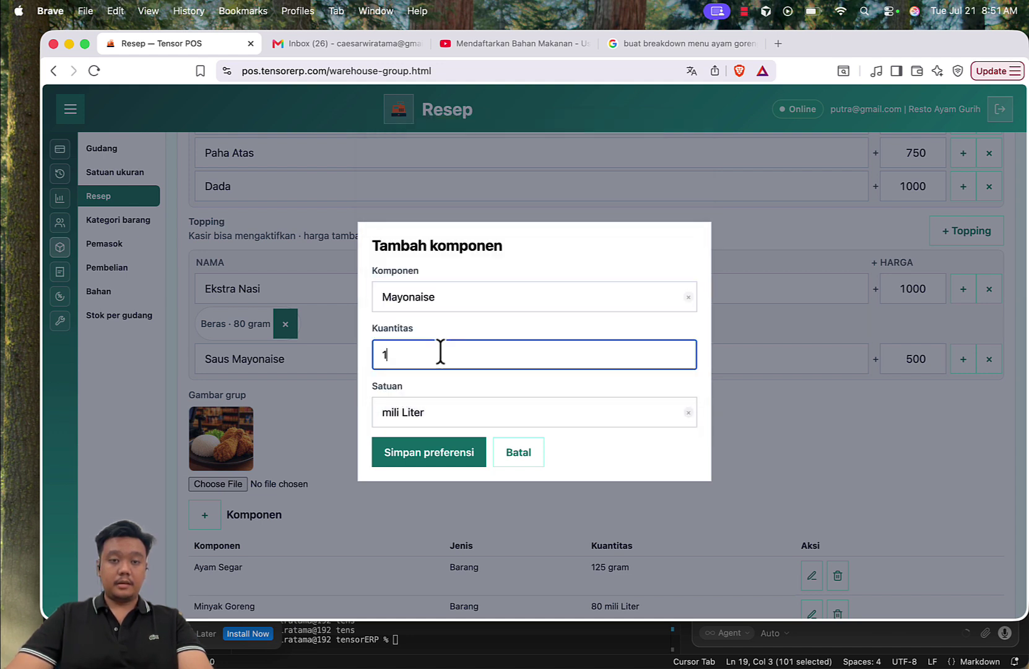
pyautogui.write('100')
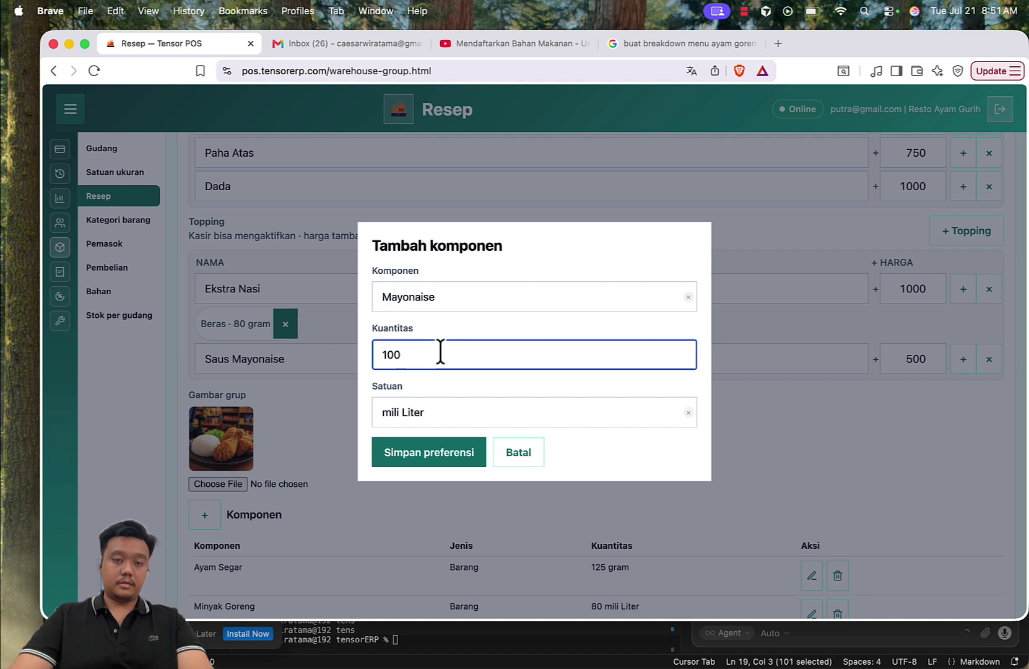
pyautogui.write('0')
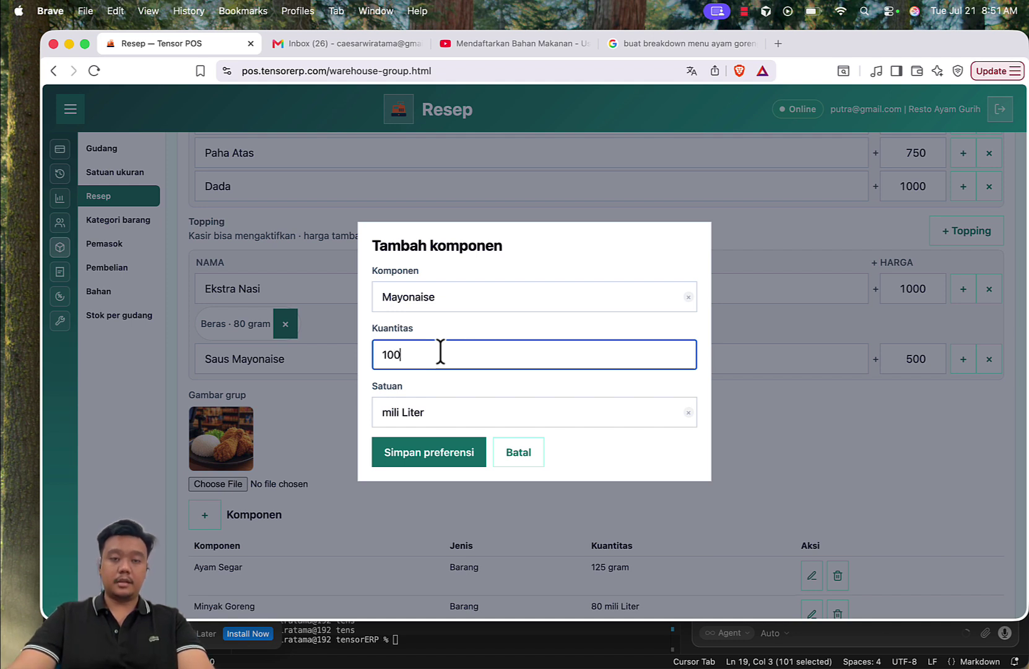
pyautogui.click(423, 455)
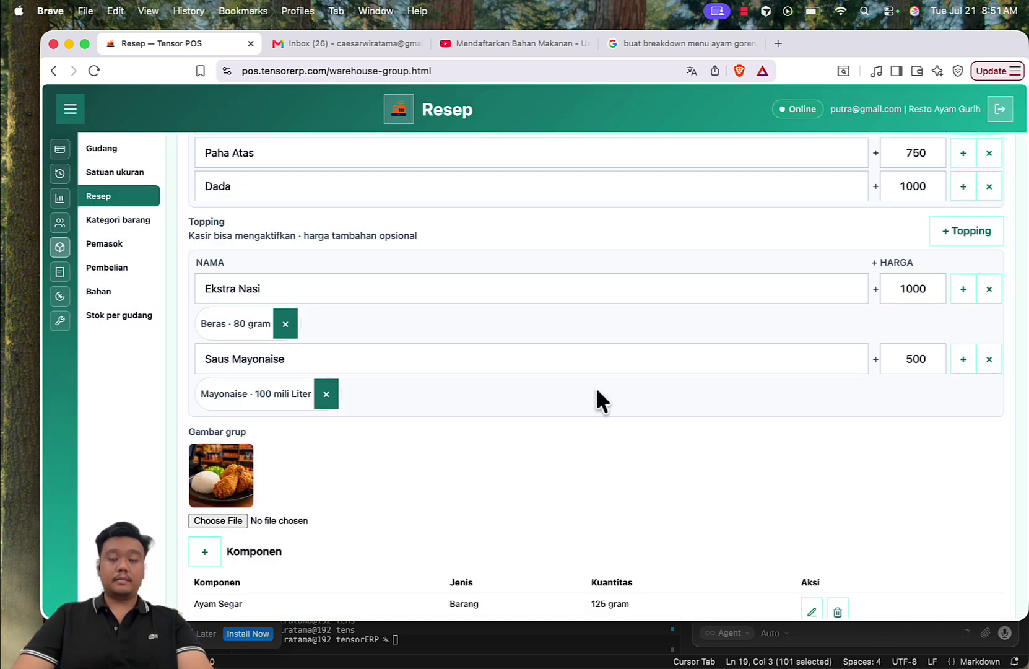
# Save the recipe with its topping components and open the saved Nasi Ayam recipe again.
pyautogui.scroll(-8, 678, 289)
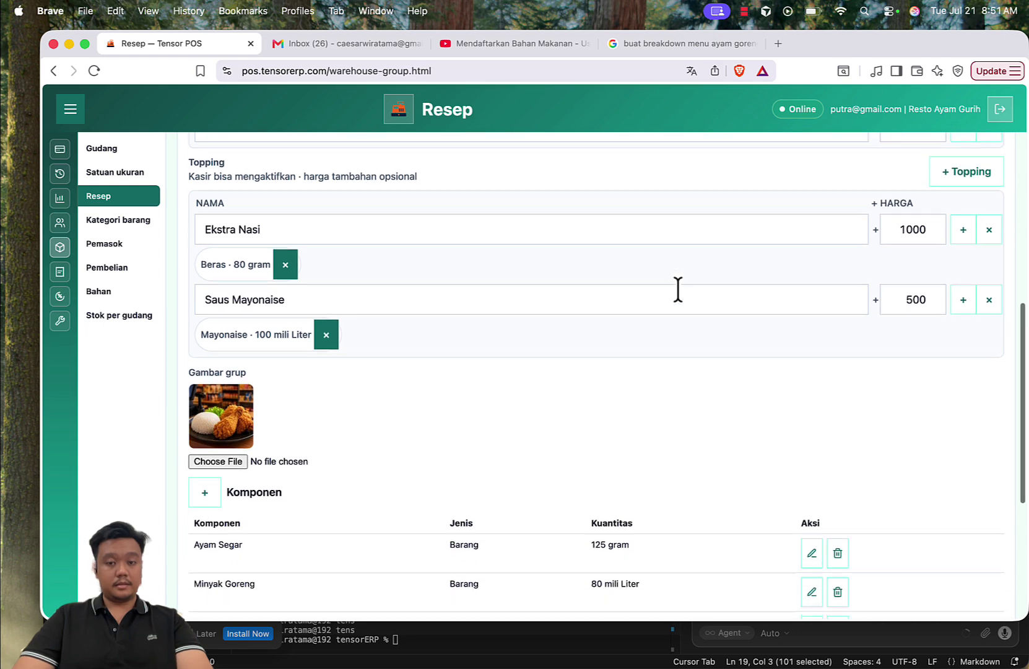
pyautogui.click(237, 528)
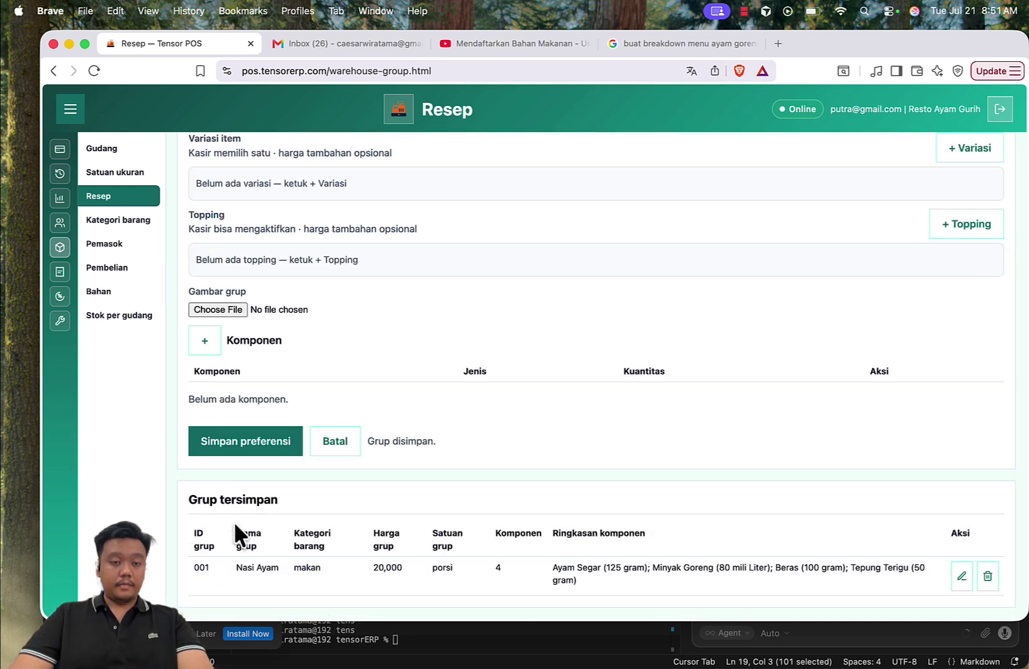
pyautogui.scroll(5, 563, 355)
pyautogui.scroll(-7, 751, 382)
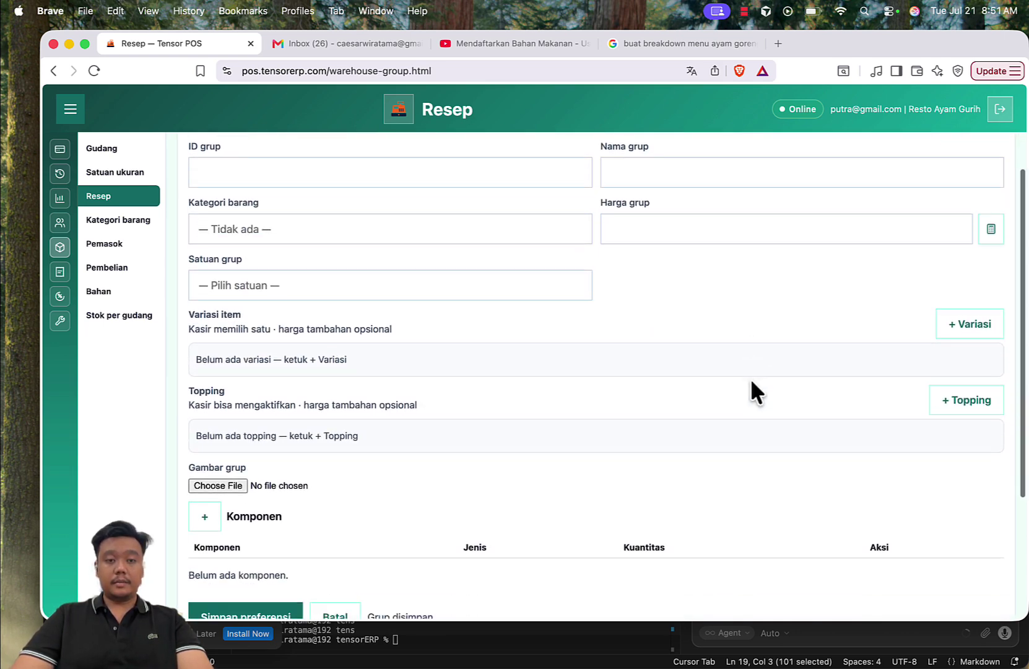
pyautogui.click(962, 576)
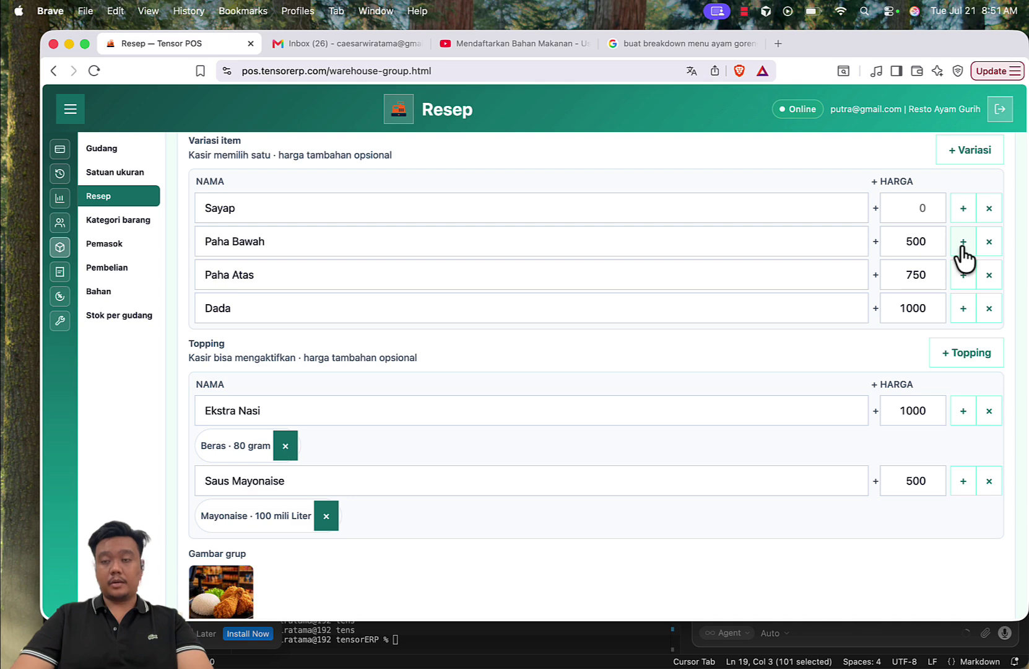
# Look at the component form of the Sayap variation, cancel it, and review the recipe's component list.
pyautogui.click(963, 211)
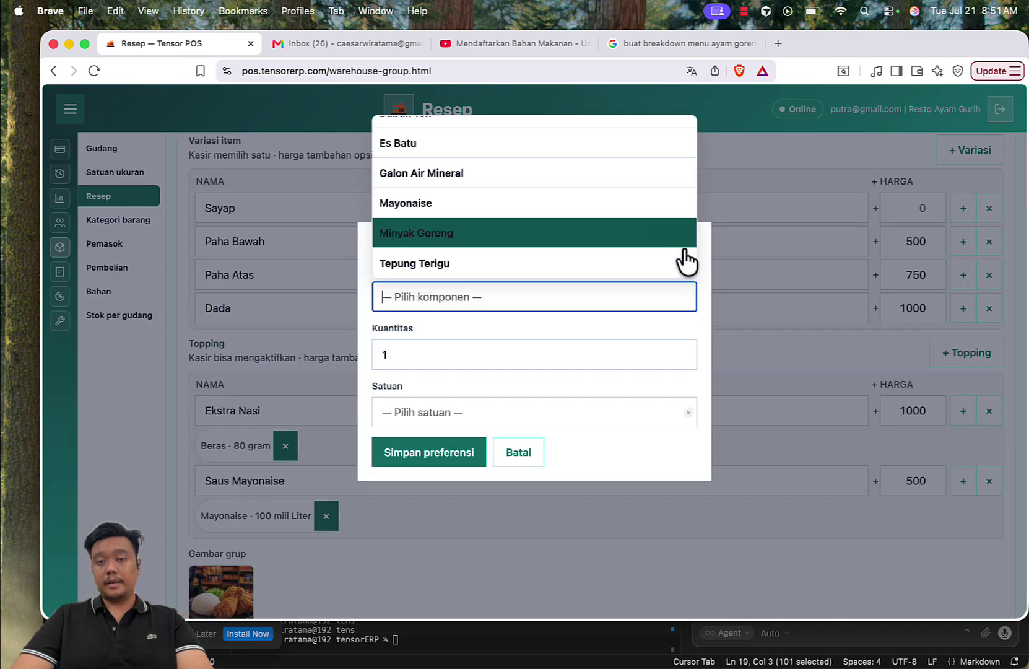
pyautogui.click(524, 455)
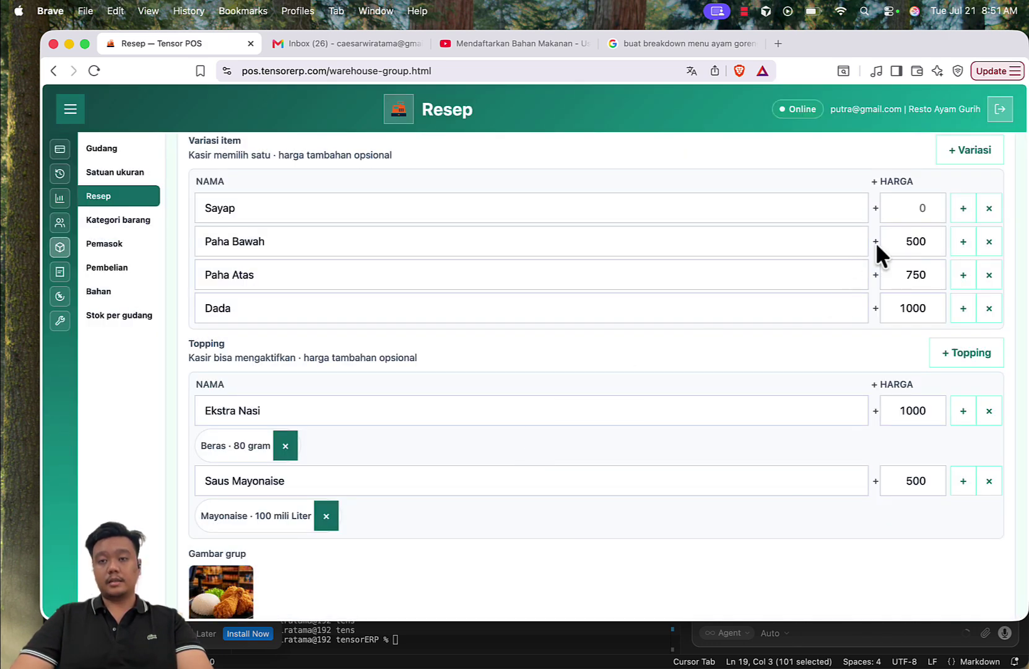
pyautogui.scroll(-6, 376, 232)
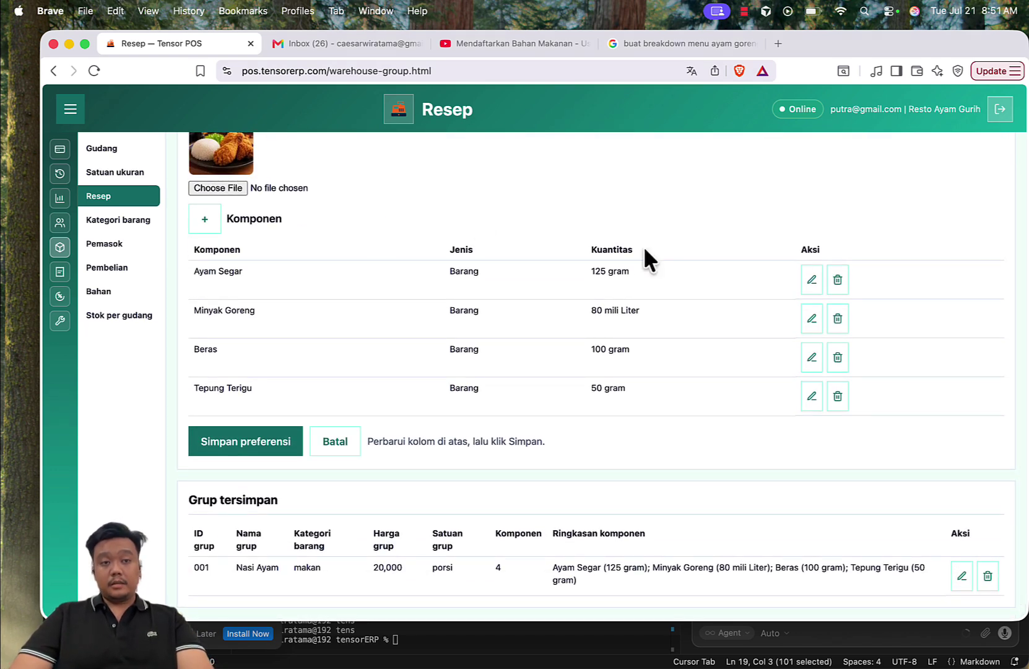
# Go to the cashier page and refresh its product list to check the Nasi Ayam item.
pyautogui.scroll(10, 643, 246)
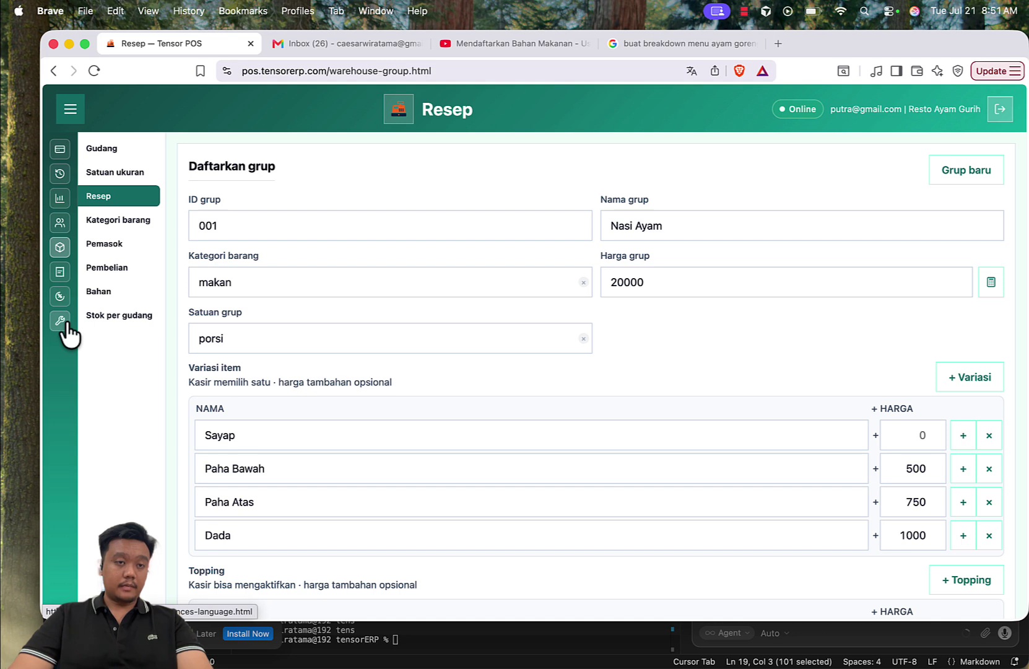
pyautogui.click(60, 149)
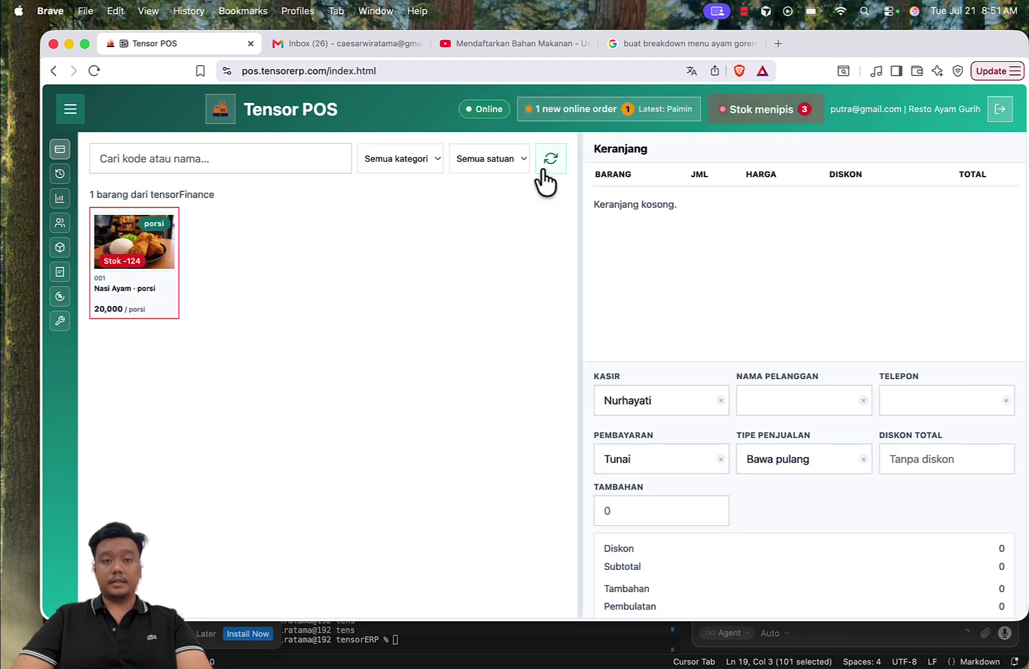
pyautogui.click(544, 172)
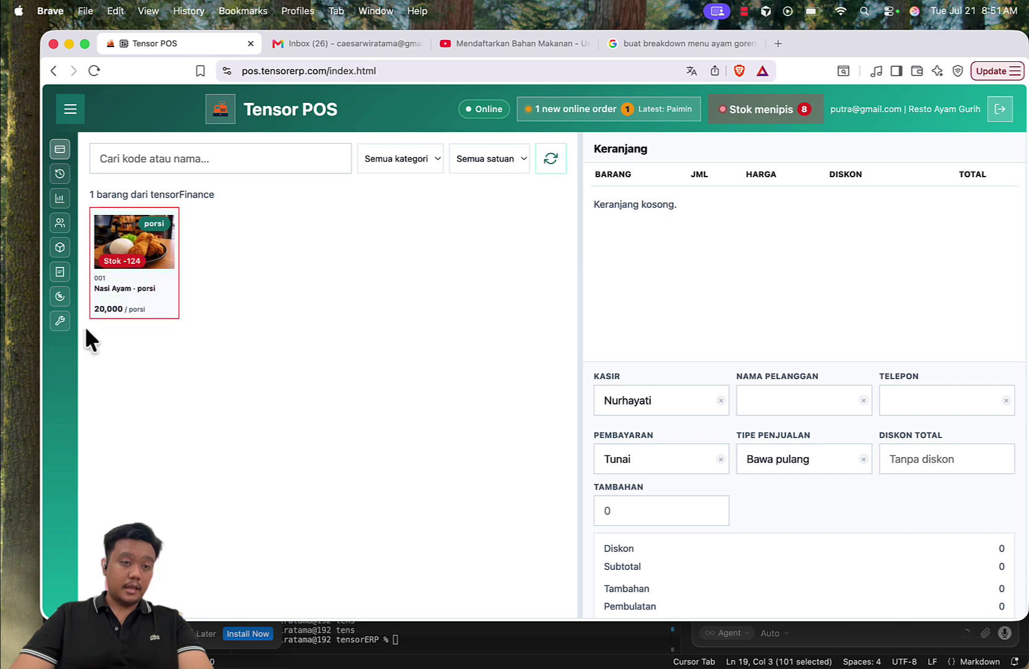
# In the Bingkai produk preferences, enable Grup and disable Inventori as displayed product types, and save the preferences.
pyautogui.click(60, 320)
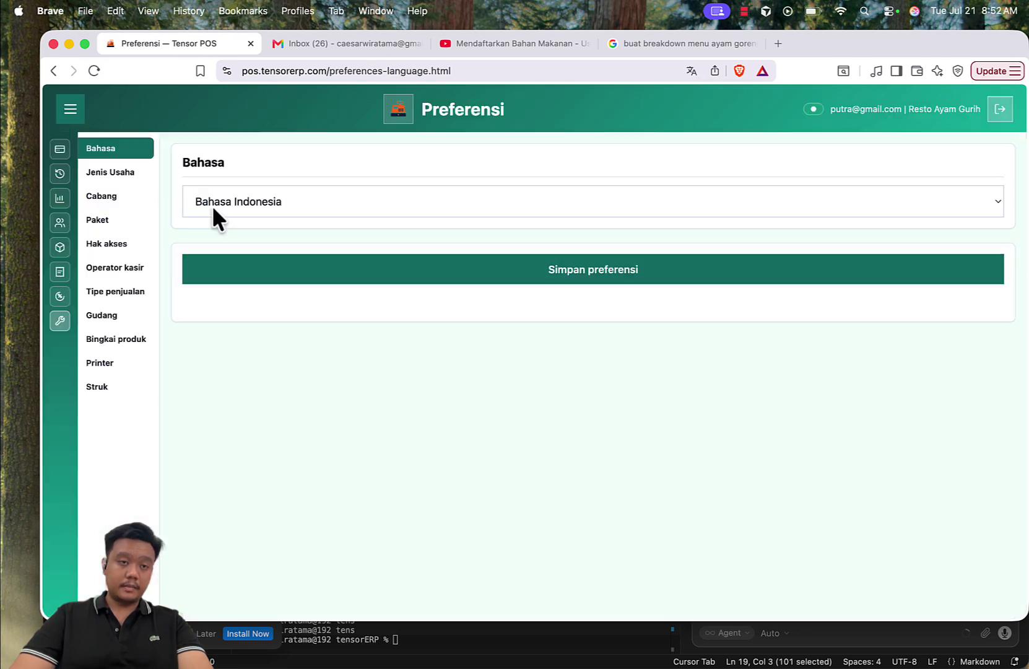
pyautogui.click(135, 338)
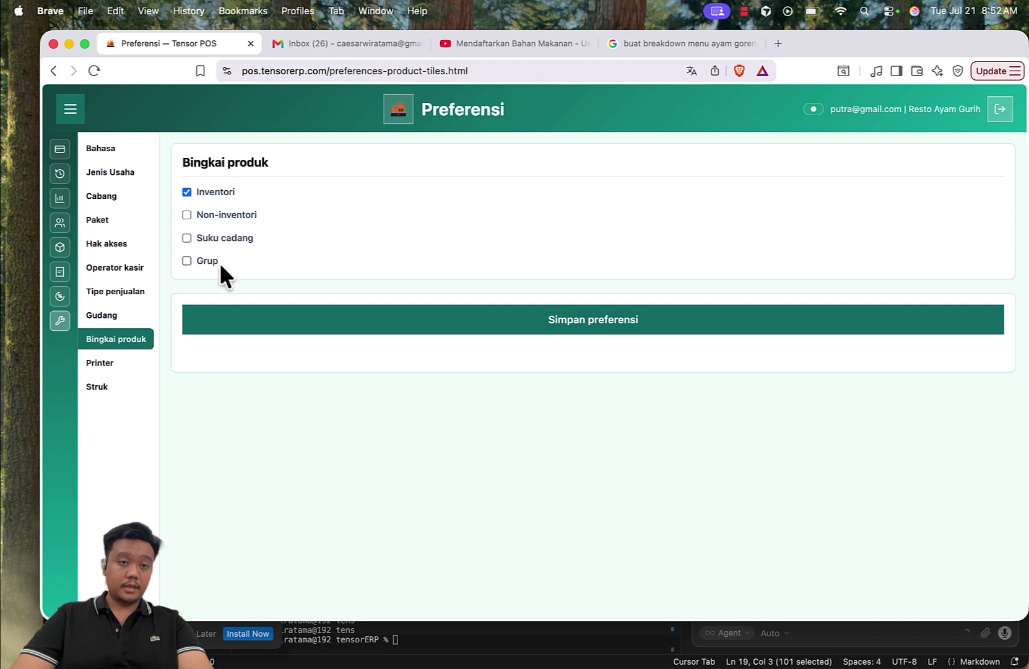
pyautogui.click(187, 192)
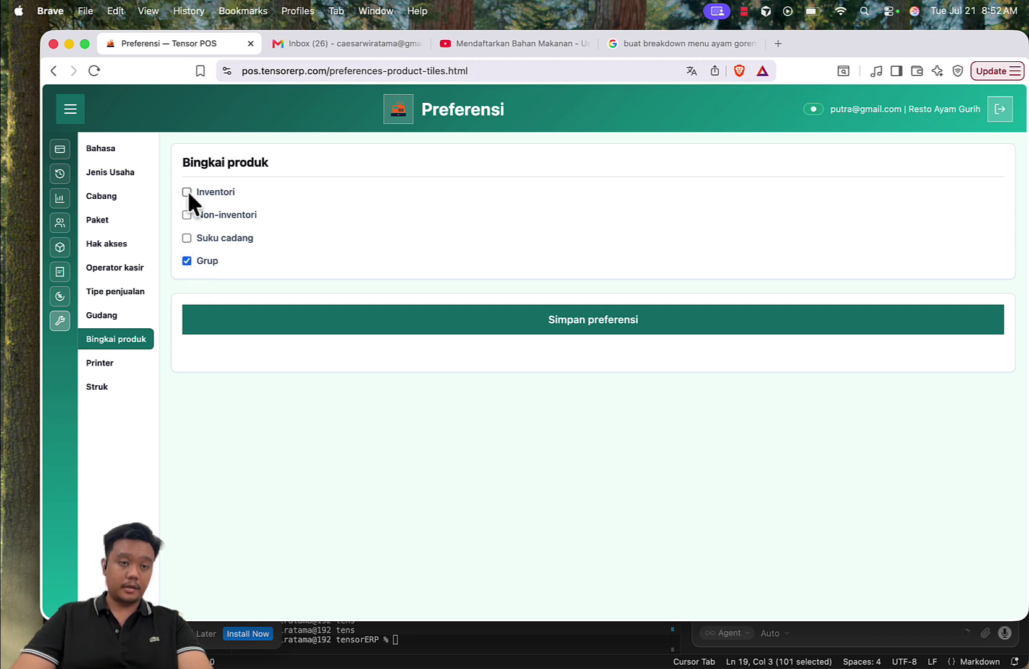
pyautogui.click(338, 328)
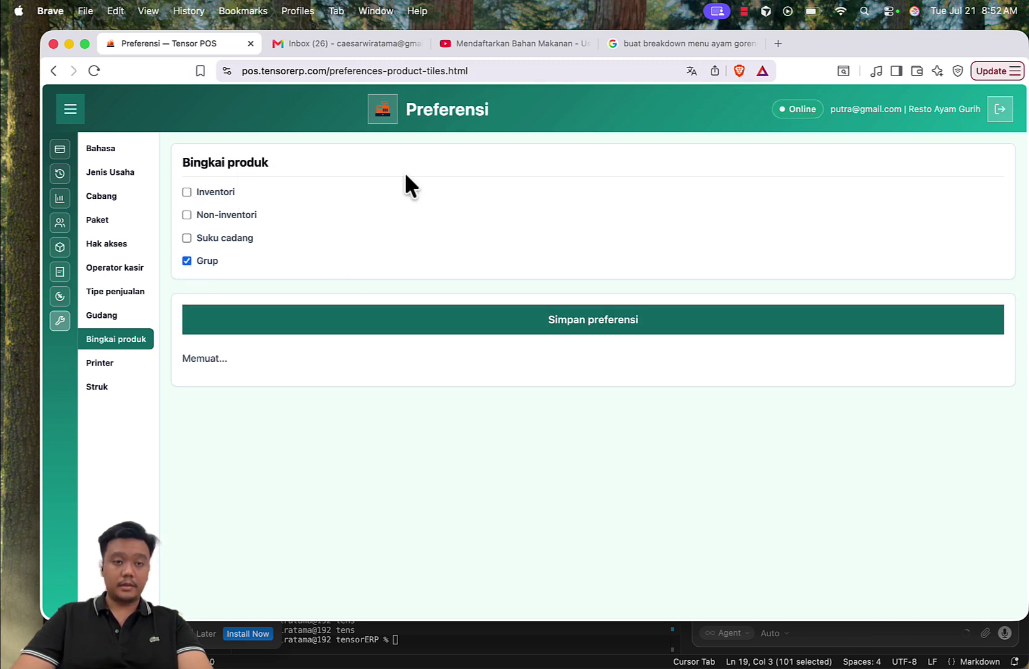
pyautogui.click(474, 315)
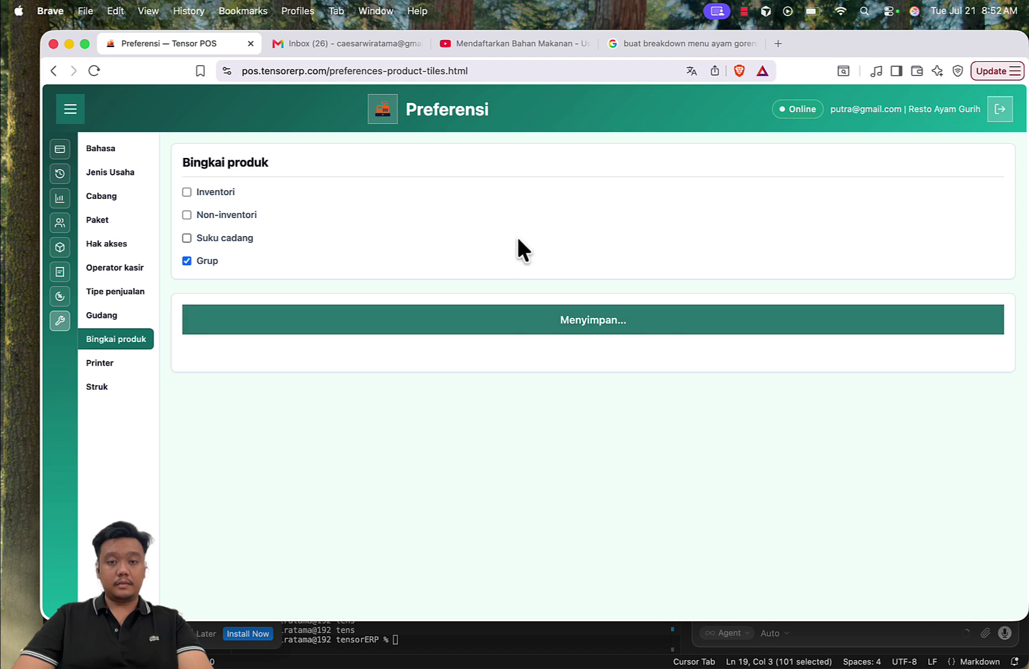
pyautogui.click(506, 323)
pyautogui.click(475, 313)
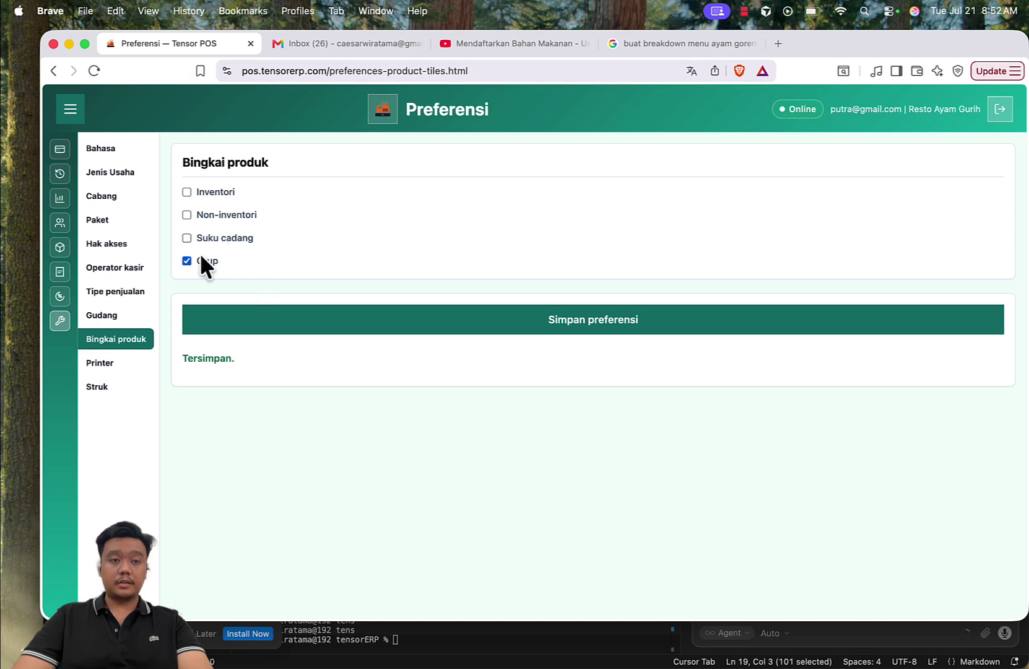
# Return to the cashier page and reload the products with the new Bingkai produk setting.
pyautogui.click(60, 150)
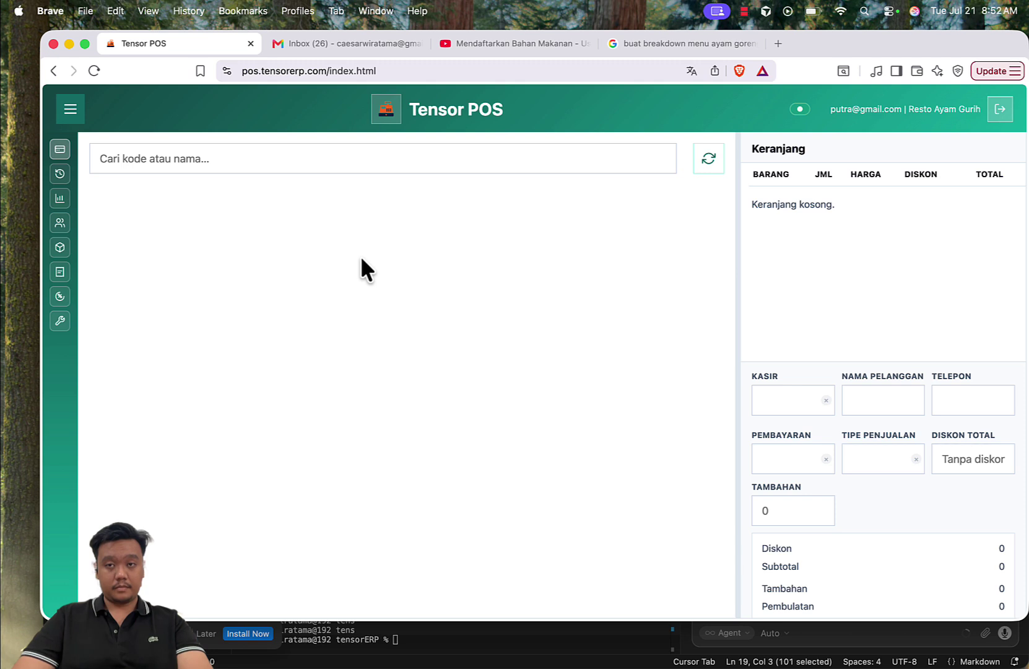
pyautogui.click(708, 163)
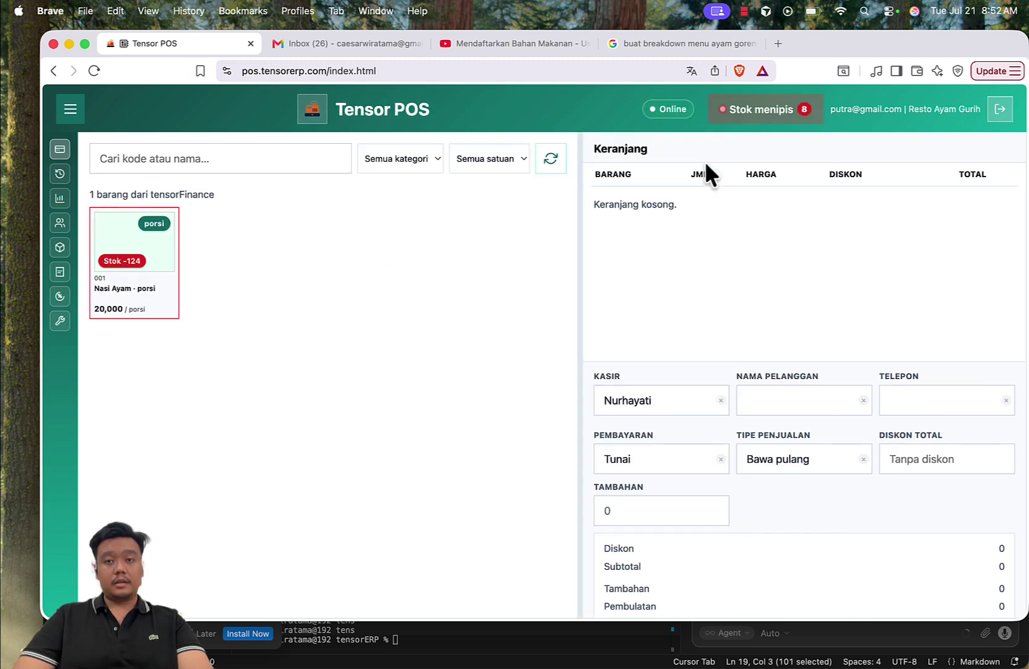
pyautogui.click(553, 160)
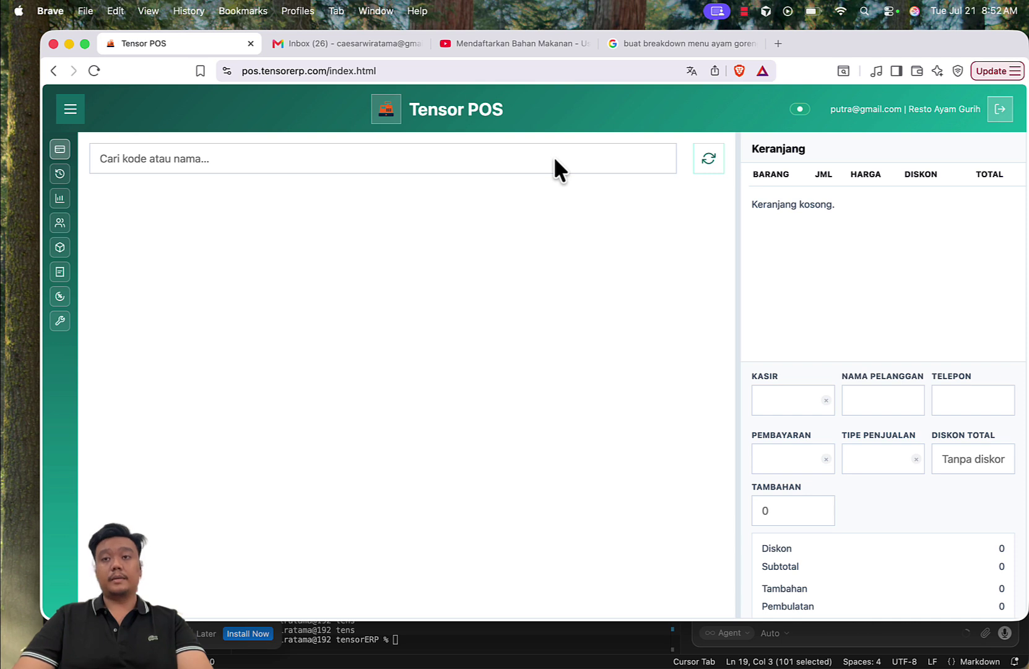